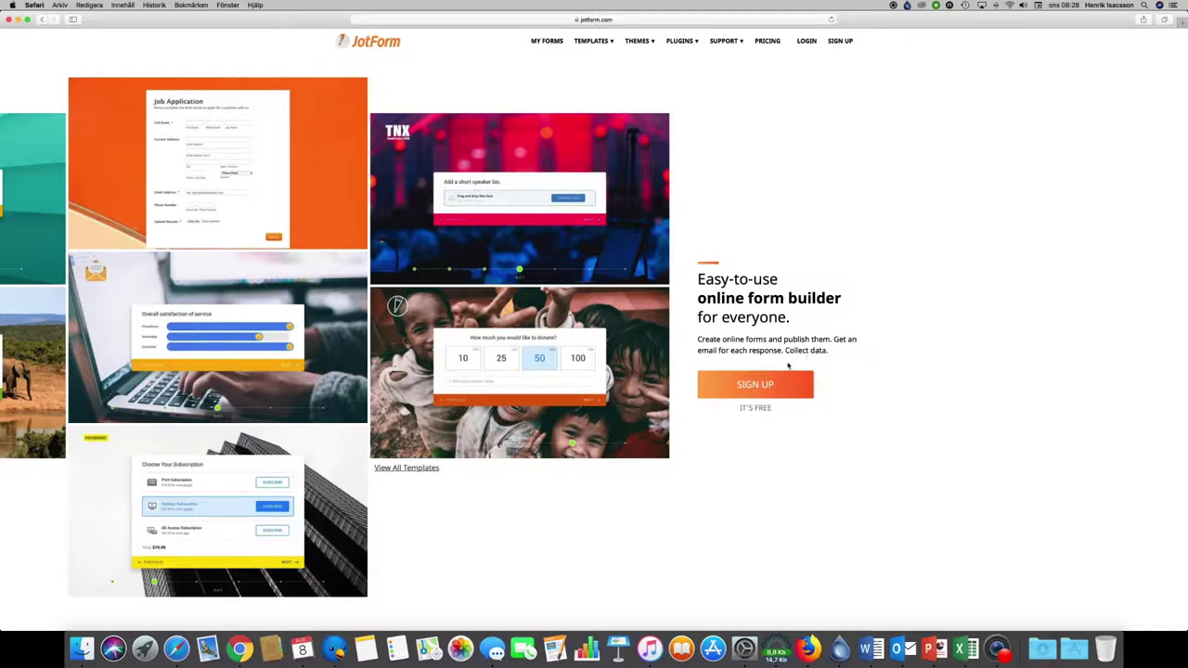
# Step: Fill in the JotForm sign-up form with a username, e-mail address and matching password
pyautogui.click(767, 386)
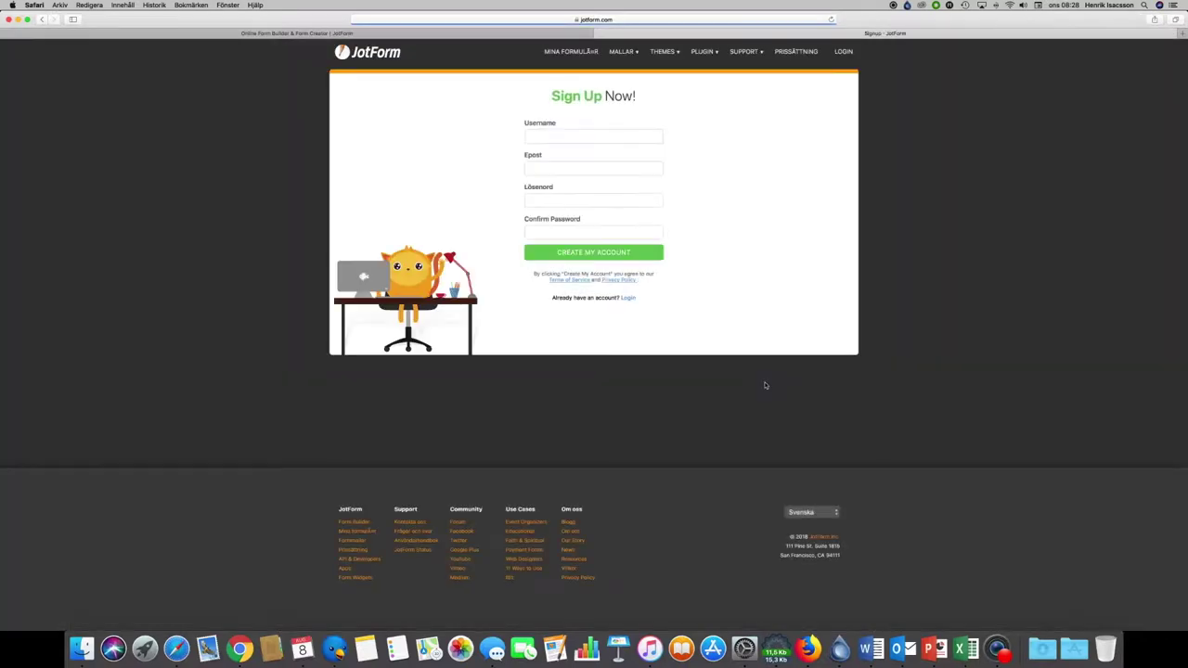
pyautogui.click(558, 135)
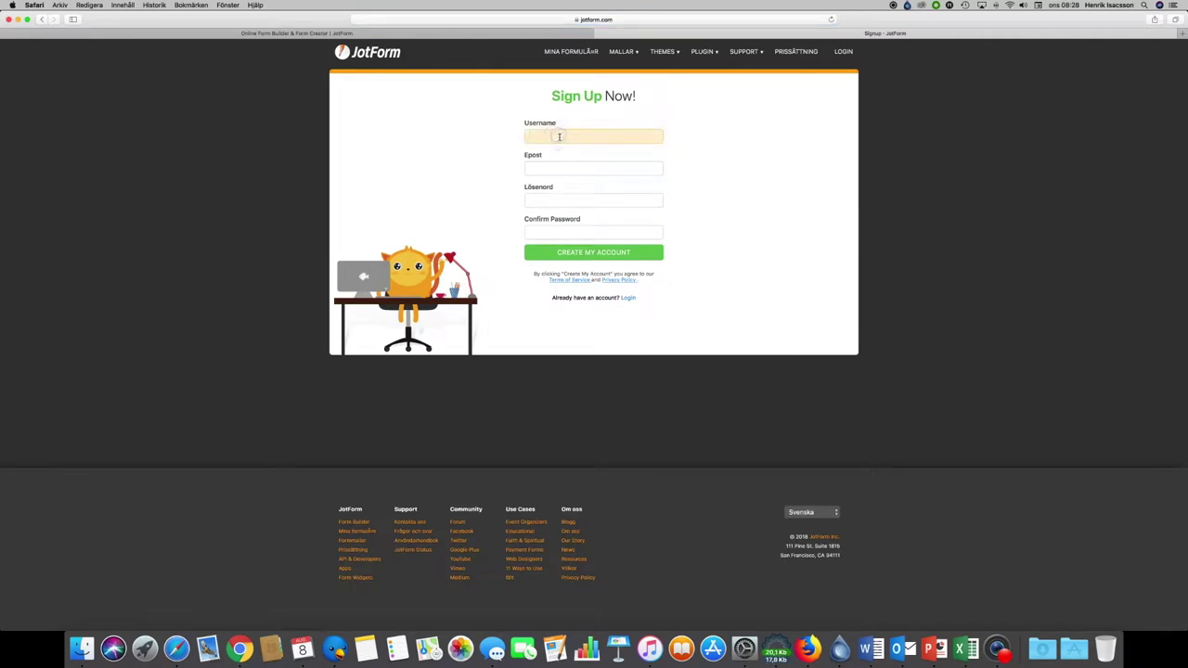
pyautogui.write('pedaa')
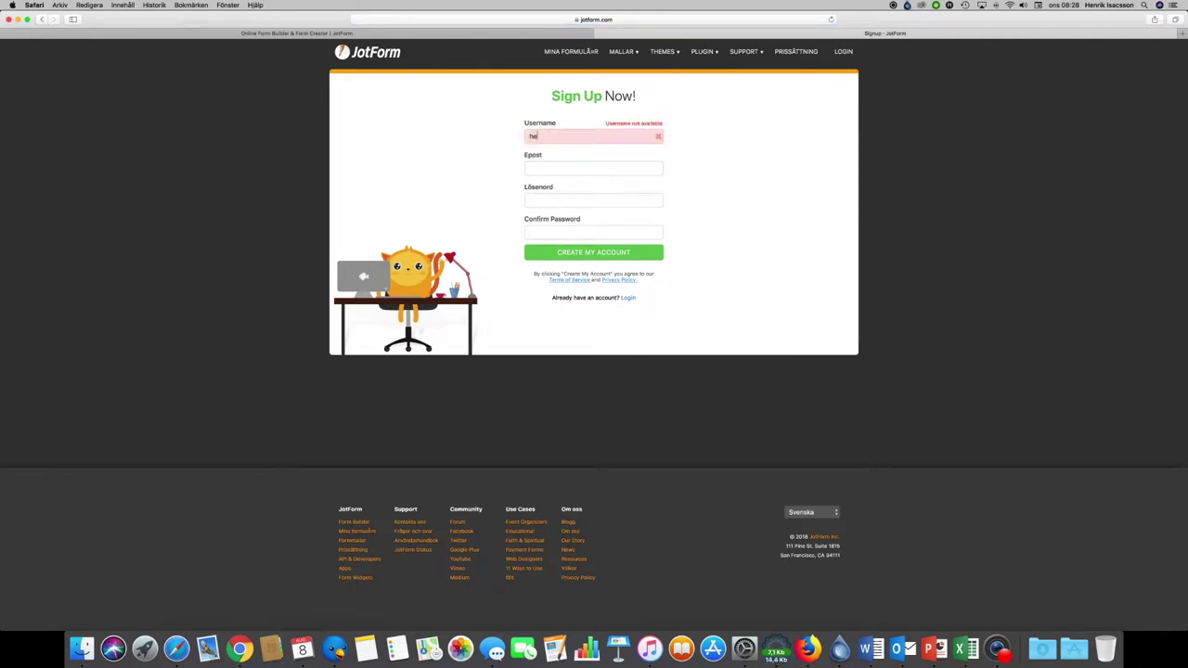
pyautogui.write('ogtorget')
pyautogui.press('Tab')
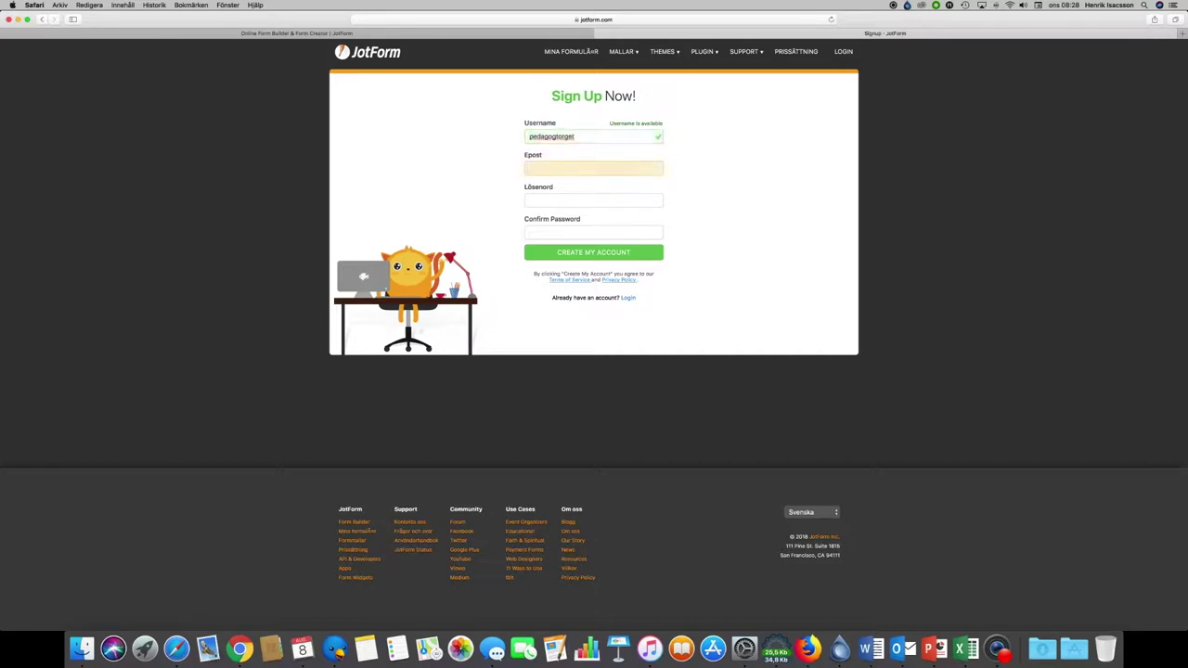
pyautogui.press('Tab')
pyautogui.write('••••••••••••')
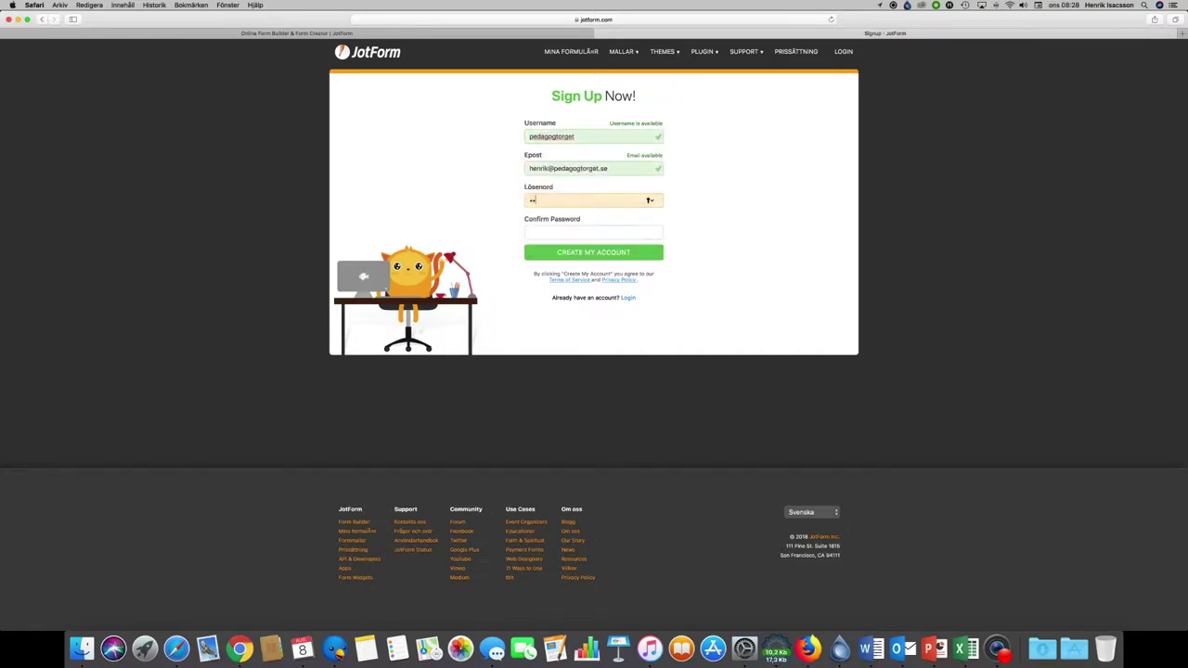
pyautogui.press('Tab')
pyautogui.write('••••••••••••')
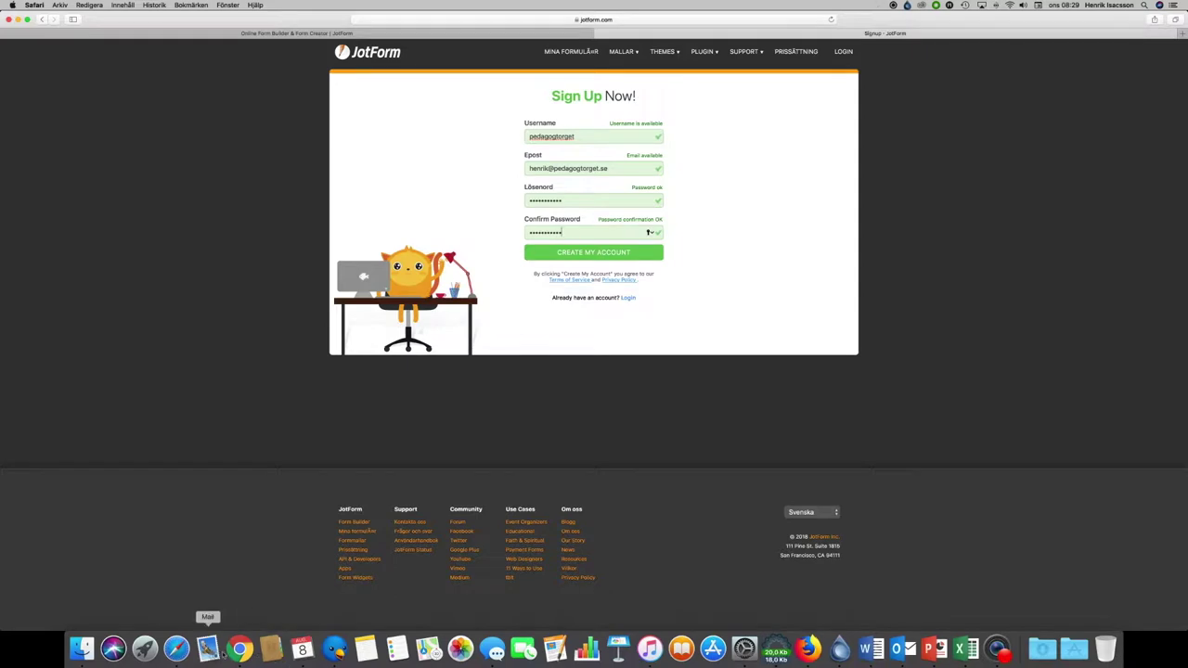
# Step: Create the account, skip the profile questions, and let the browser save the password
pyautogui.click(590, 252)
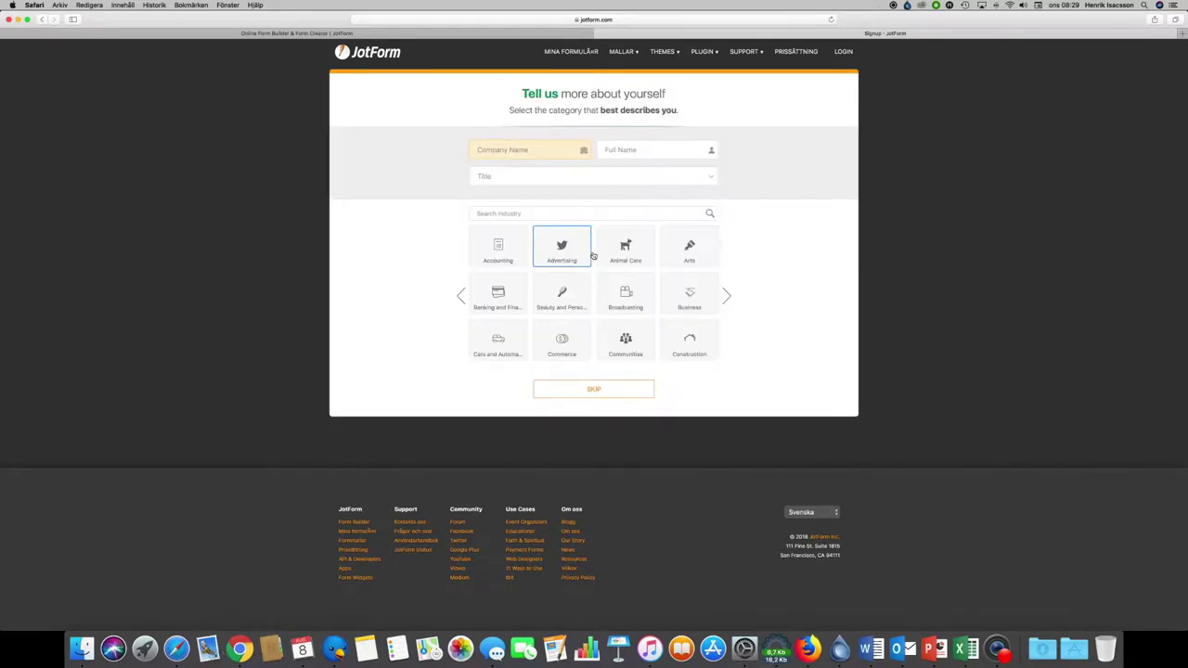
pyautogui.click(623, 390)
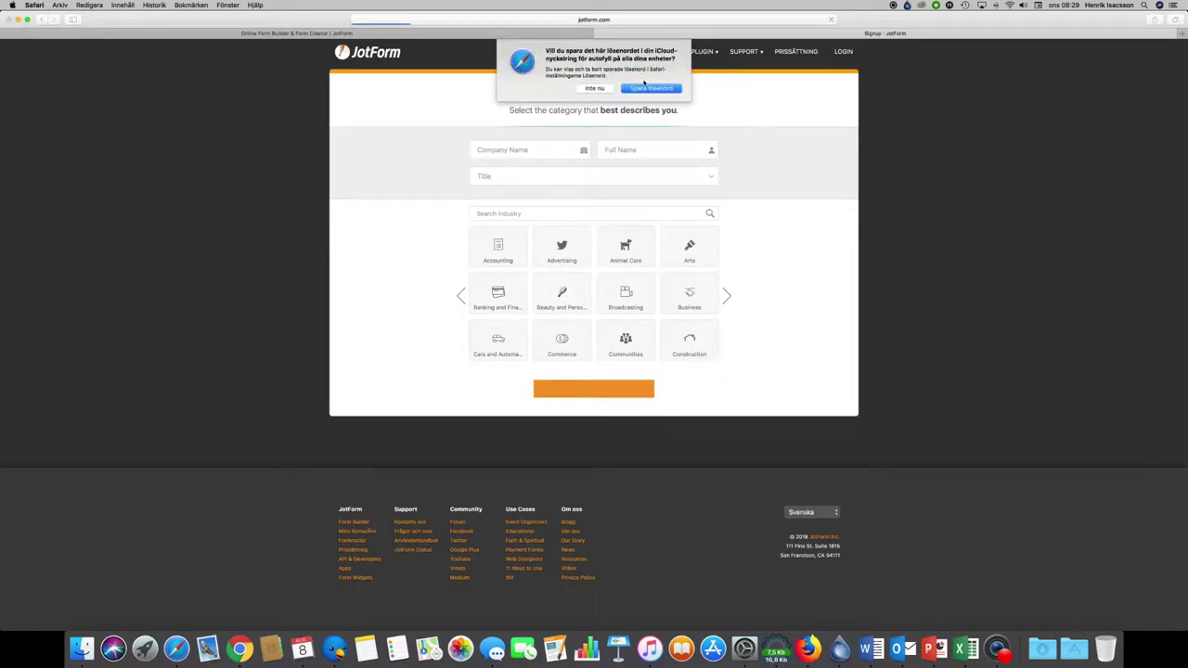
pyautogui.click(647, 87)
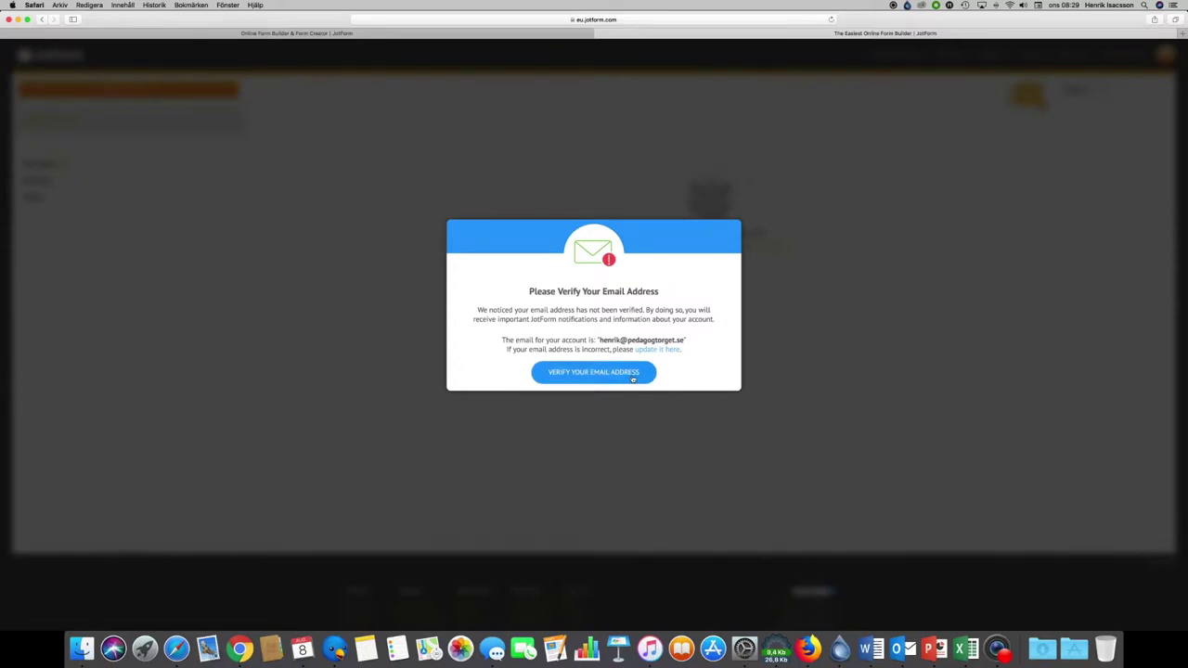
# Step: Dismiss the Verify Email notice and start a new form from My Forms
pyautogui.click(634, 376)
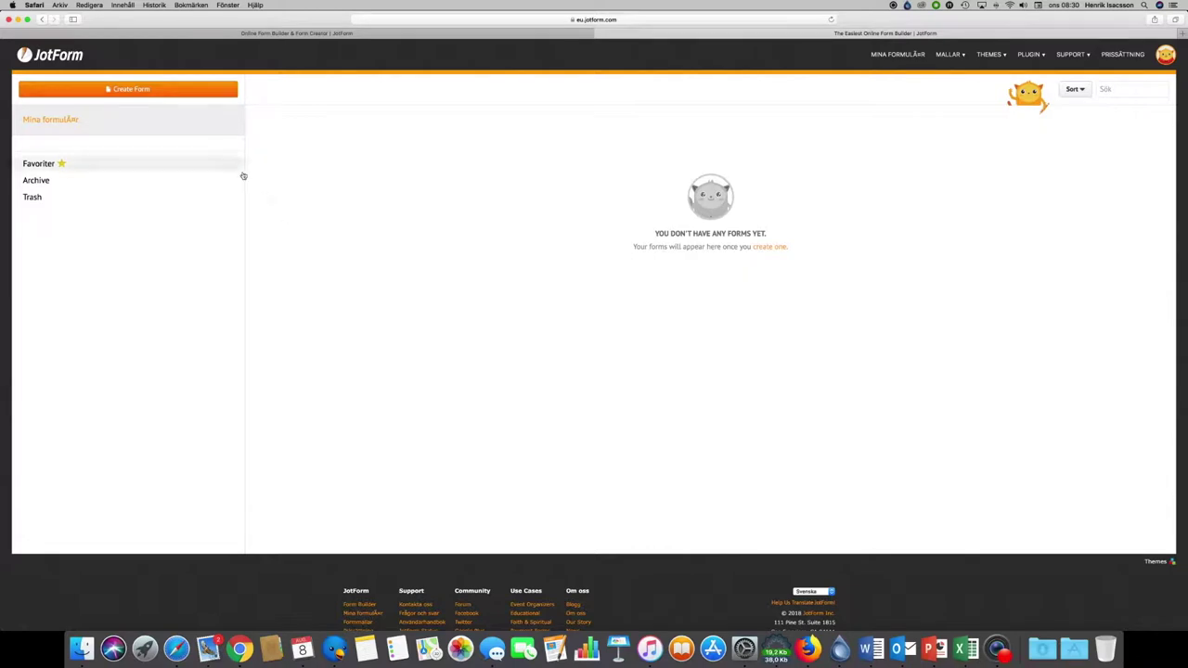
pyautogui.click(147, 90)
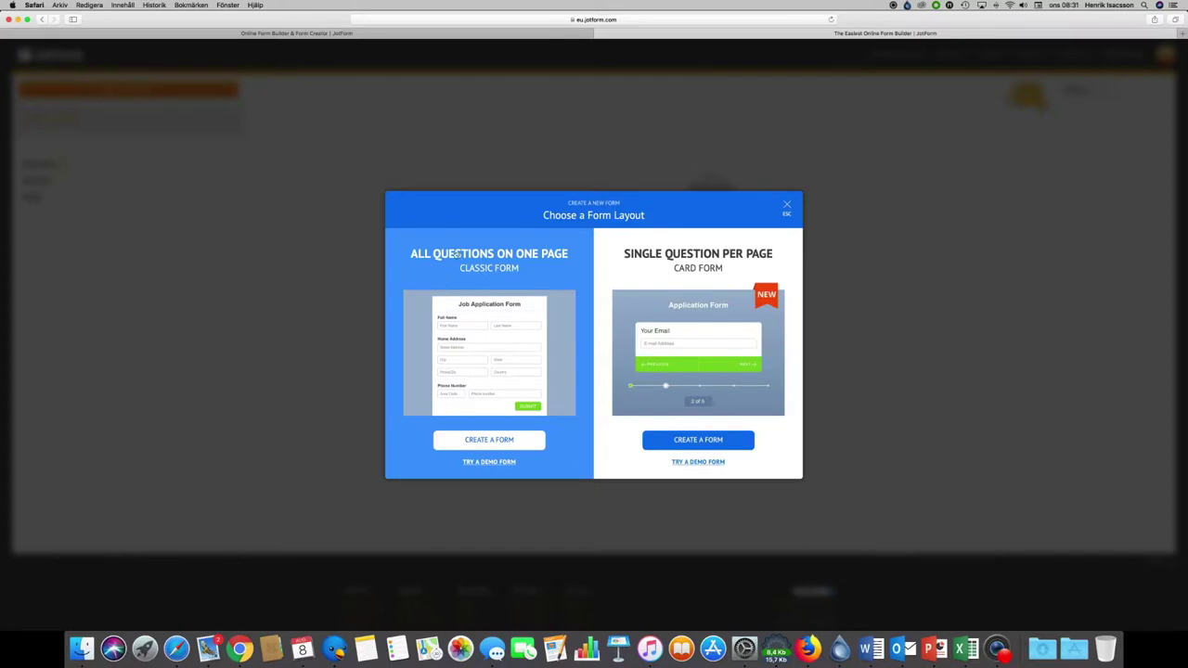
# Step: Create a blank Classic Form titled 'Att göra ett Escape Room'
pyautogui.click(494, 444)
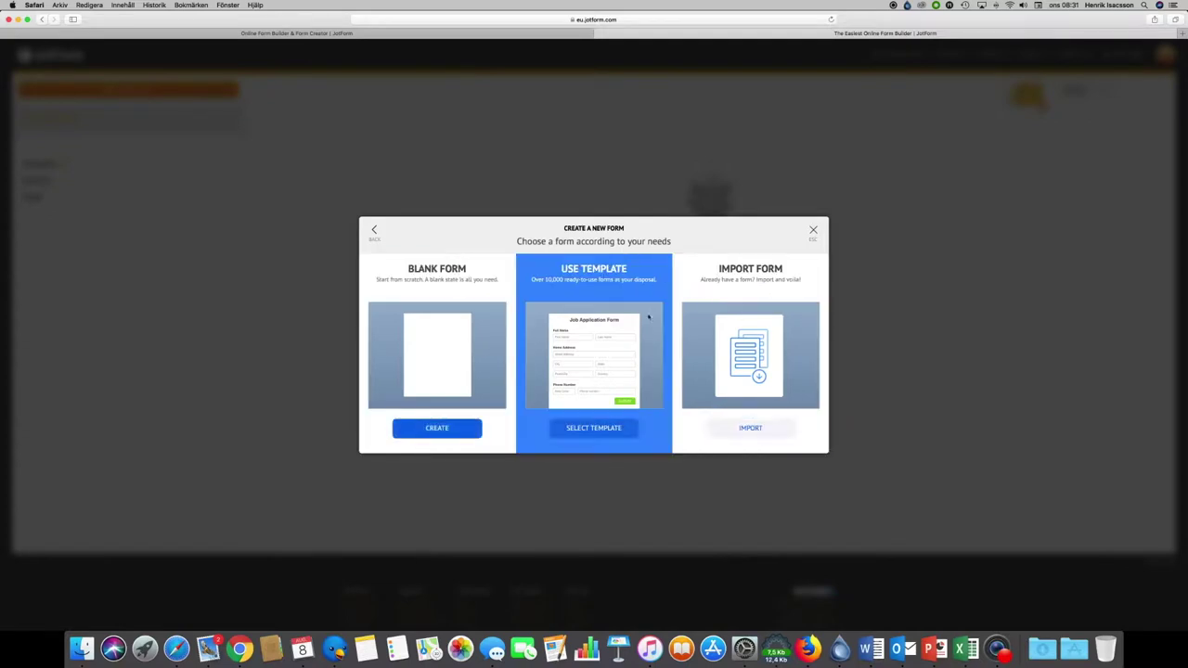
pyautogui.click(436, 428)
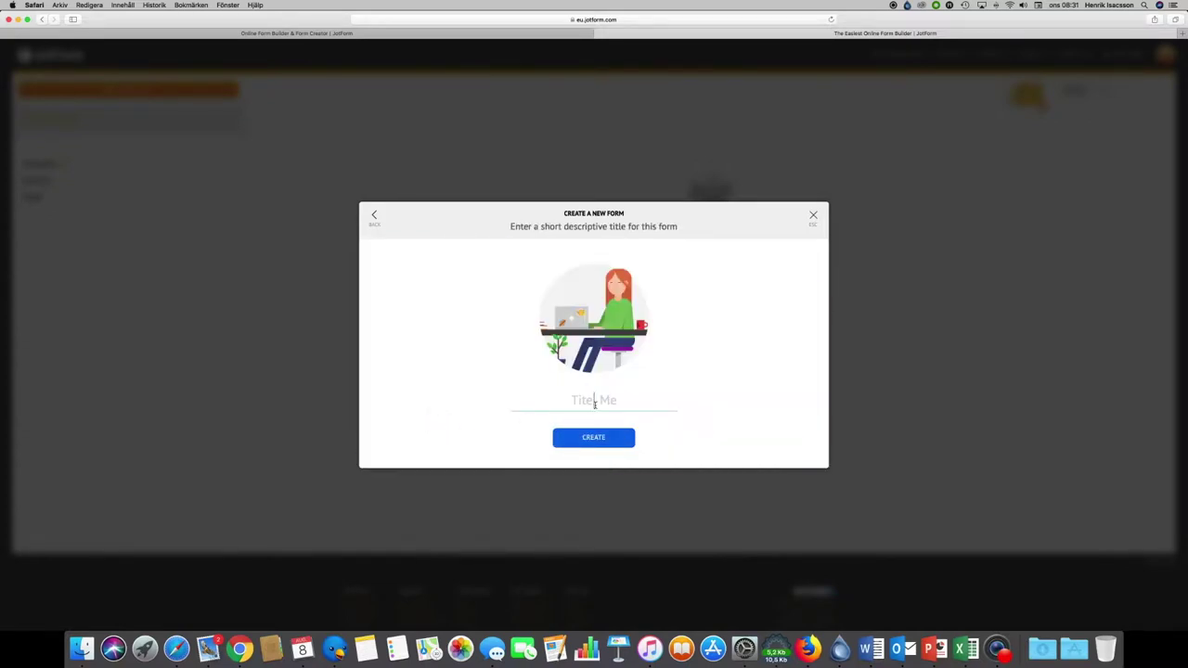
pyautogui.click(595, 403)
pyautogui.write('Att göra ett Escape Room')
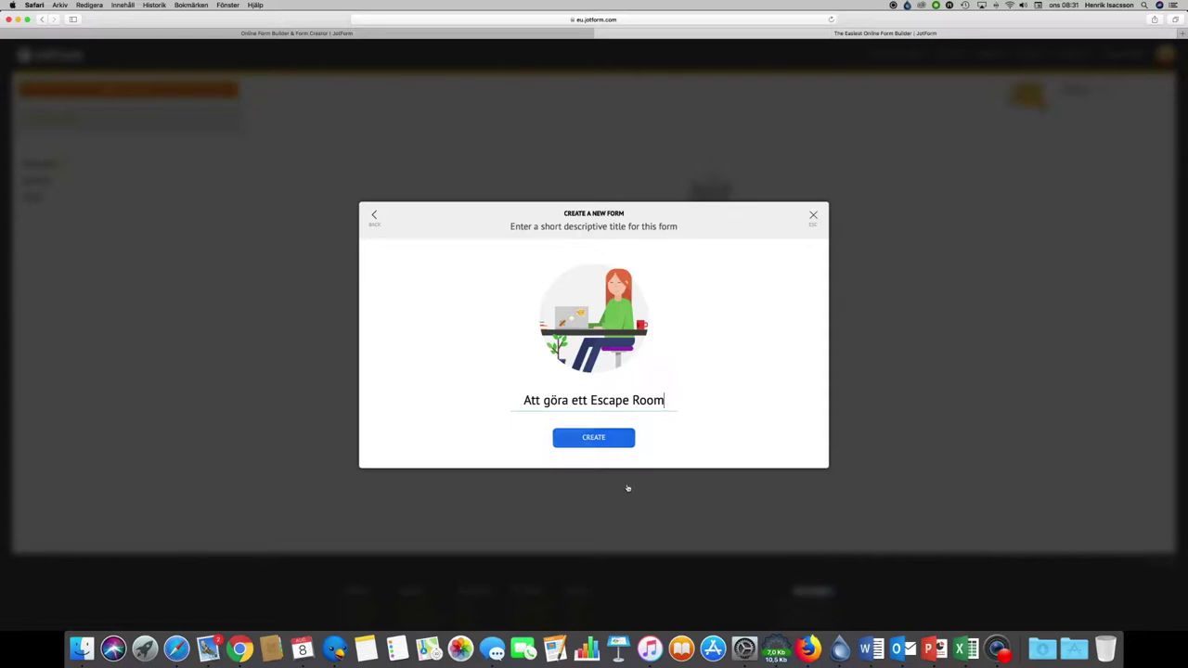
pyautogui.click(593, 437)
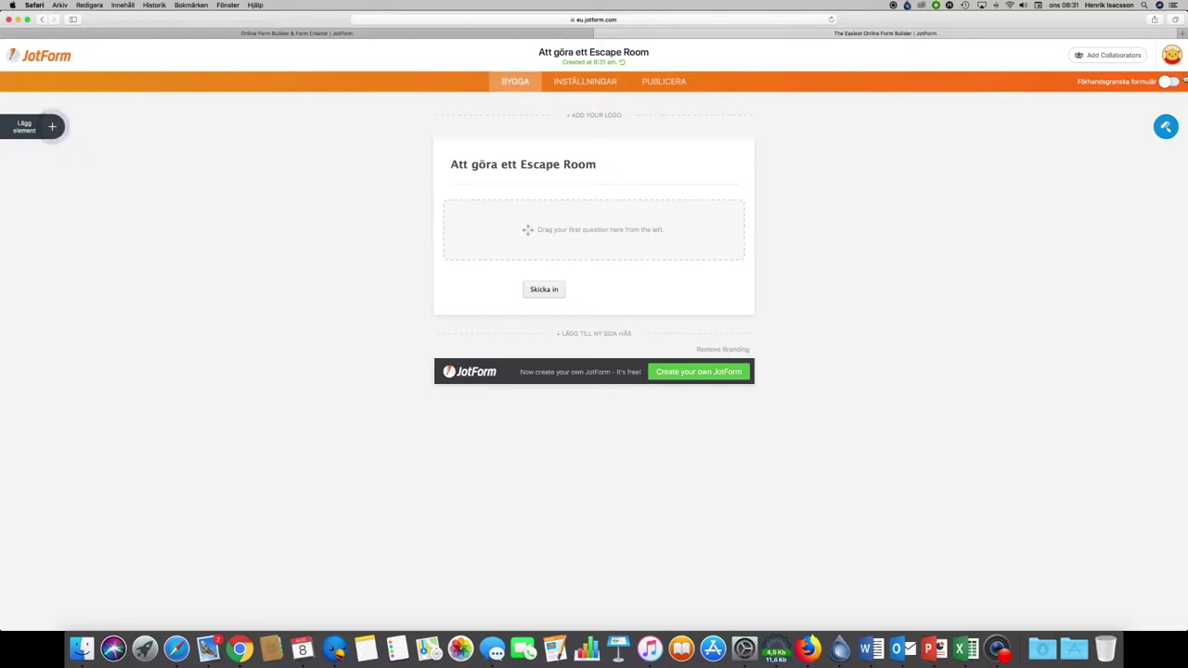
# Step: Open youtube.com/pedagogtorget in a new tab and open the 'Escape Room - Instruktion' video
pyautogui.click(1181, 34)
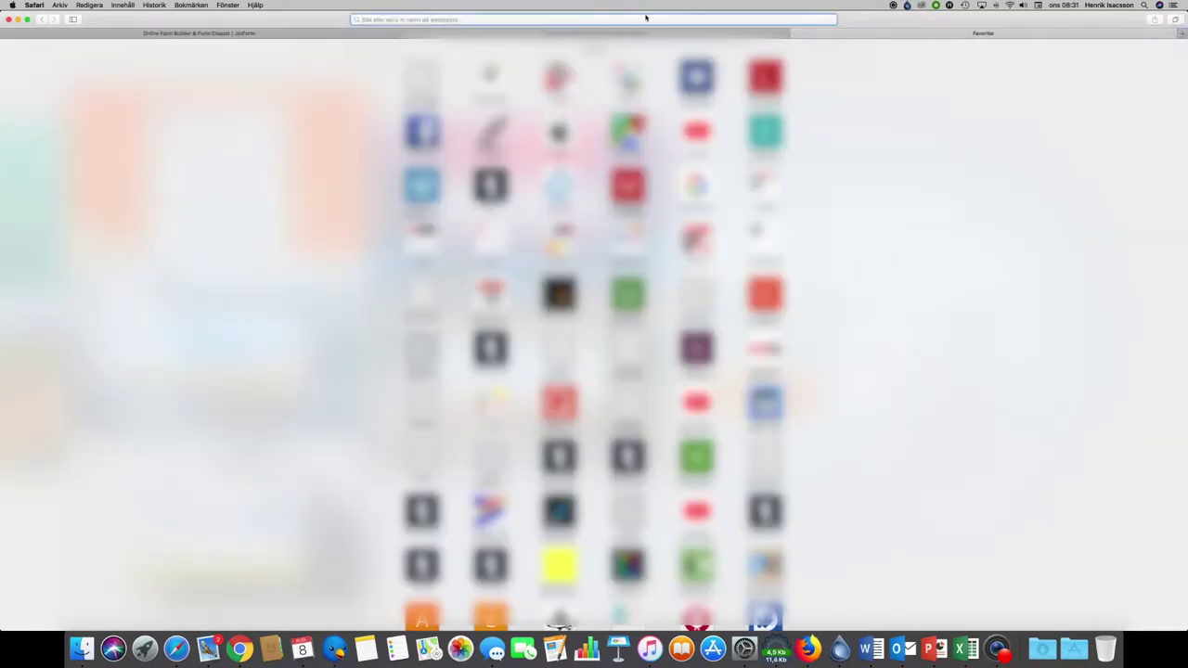
pyautogui.write('you')
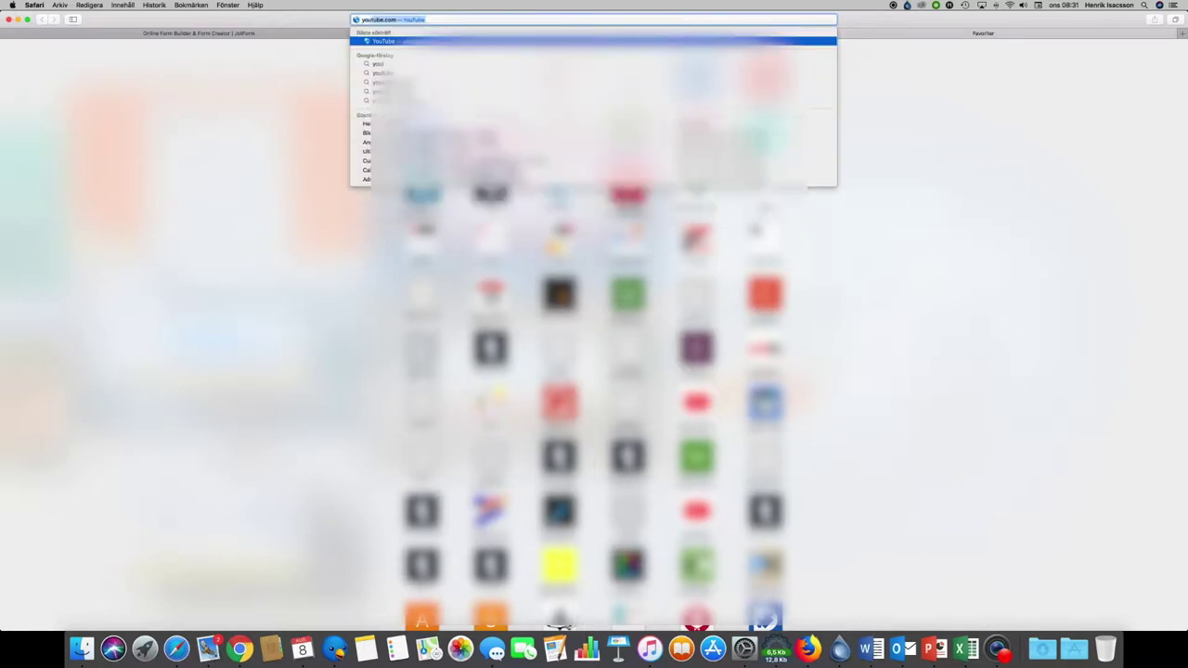
pyautogui.write('tube.com/')
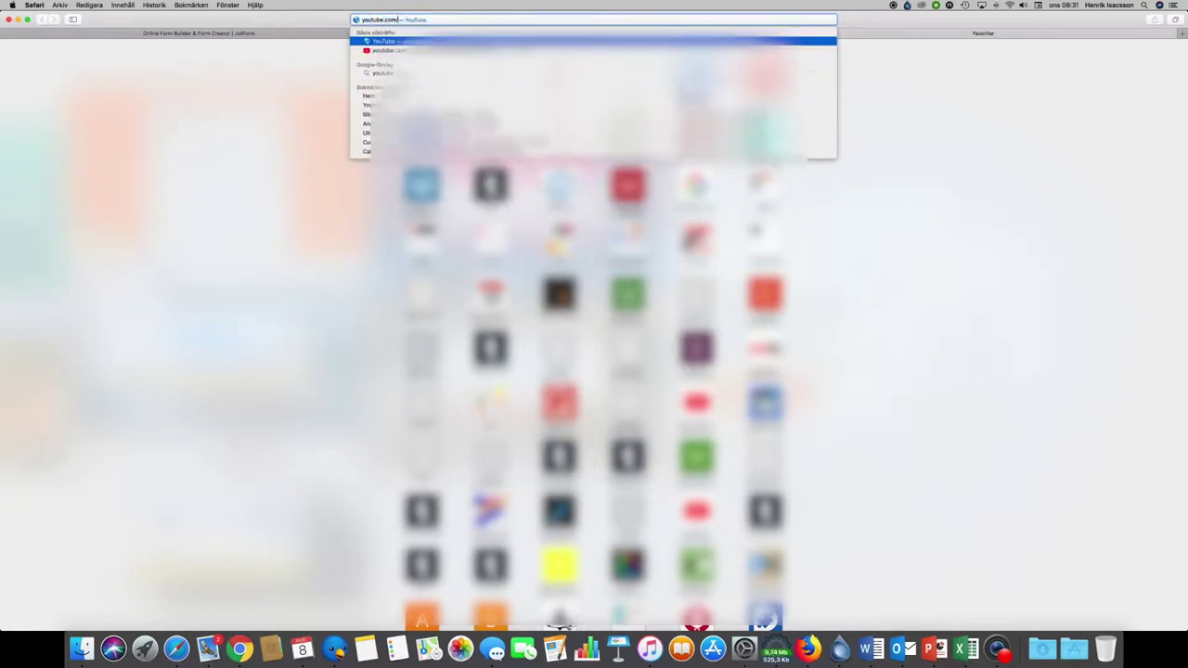
pyautogui.write('pedagogtorget')
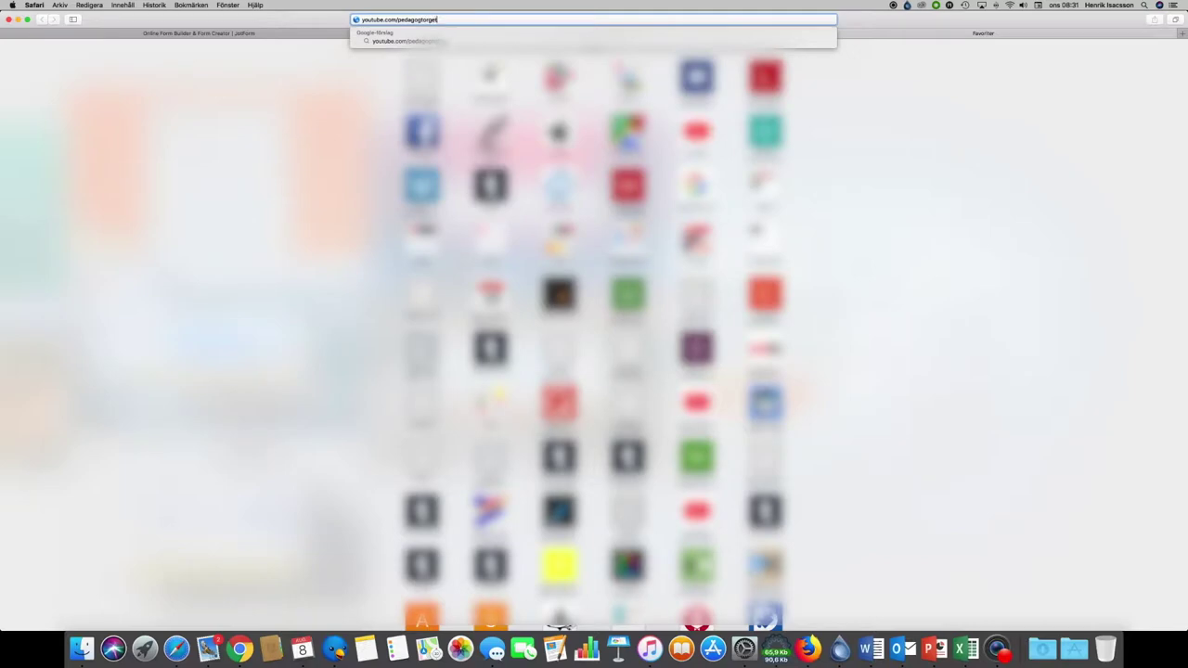
pyautogui.press('Return')
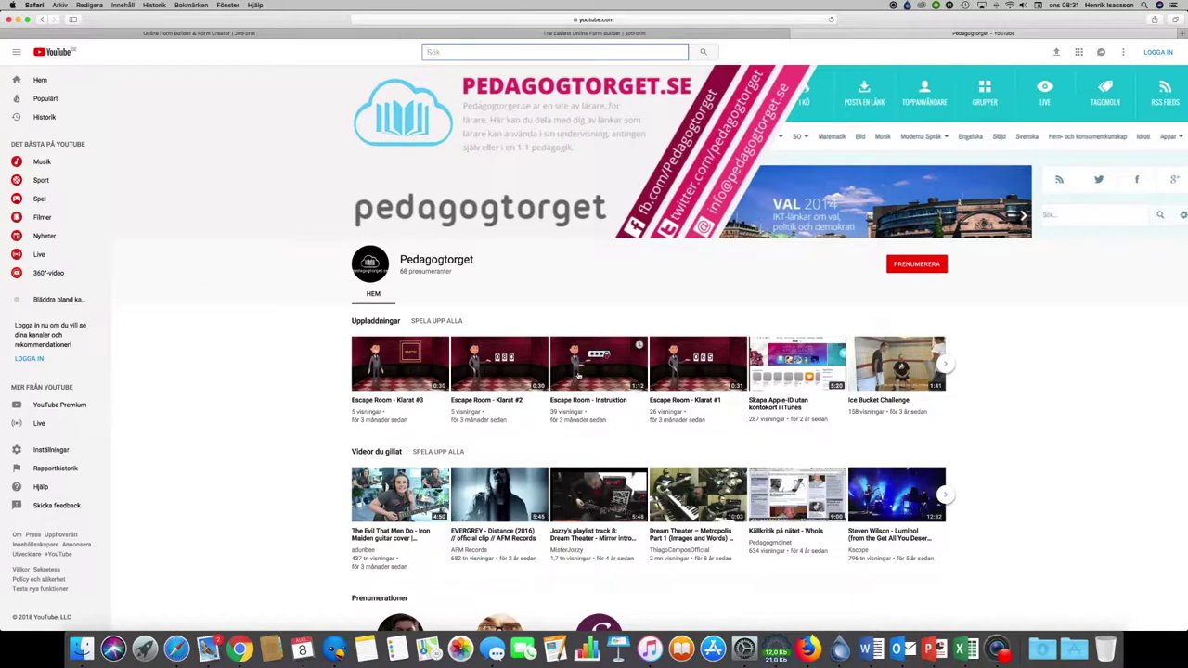
pyautogui.scroll(-2, 603, 371)
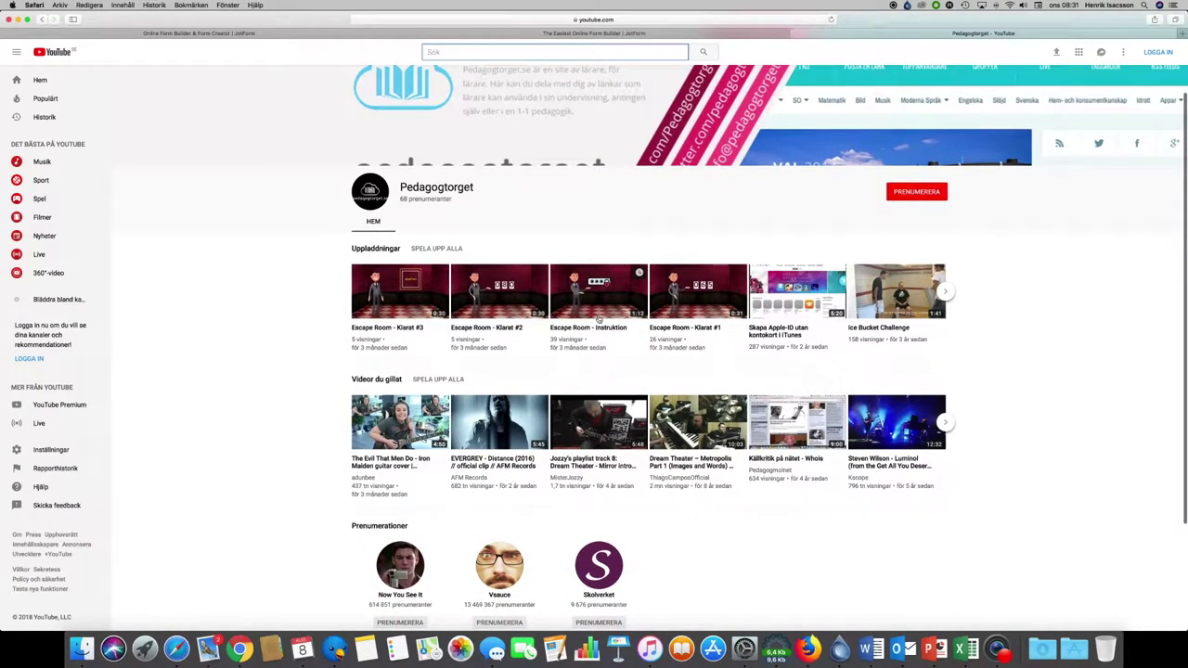
pyautogui.click(599, 319)
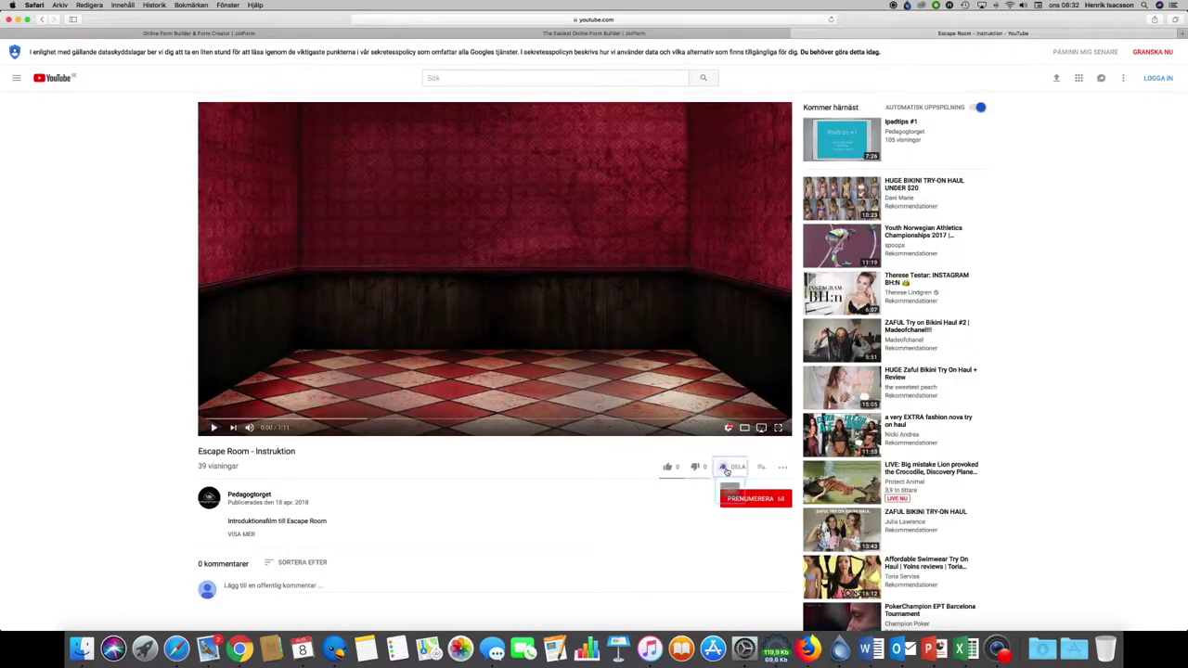
# Step: Copy the video's short share link and return to the JotForm builder
pyautogui.click(728, 467)
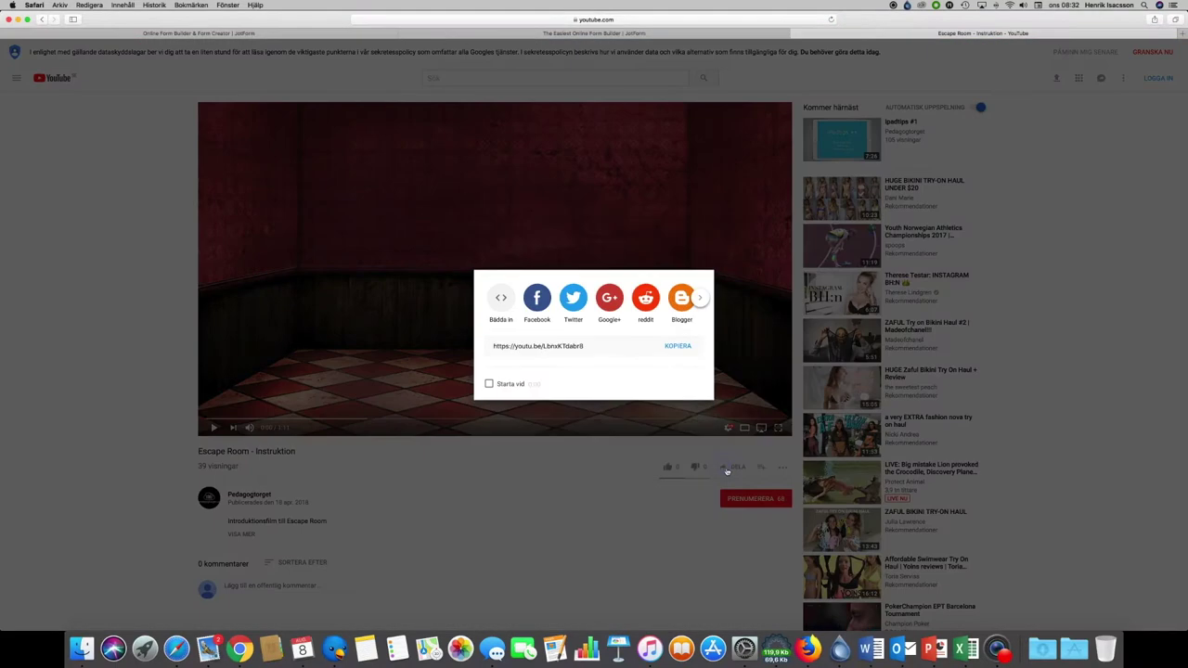
pyautogui.click(678, 345)
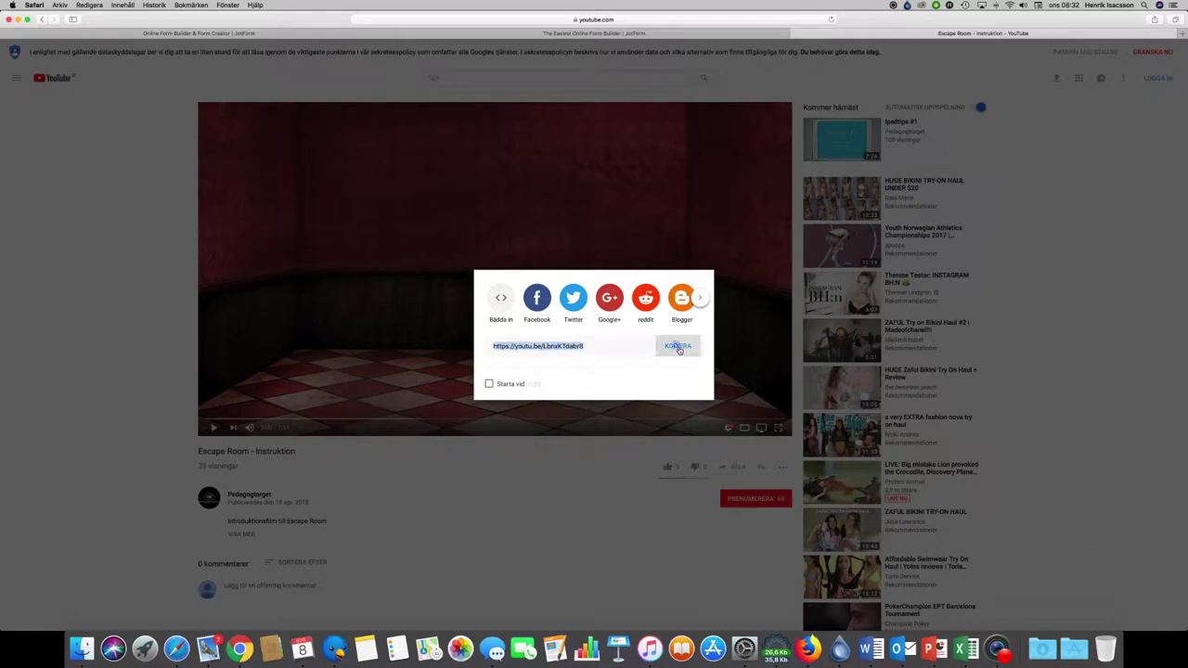
pyautogui.click(167, 297)
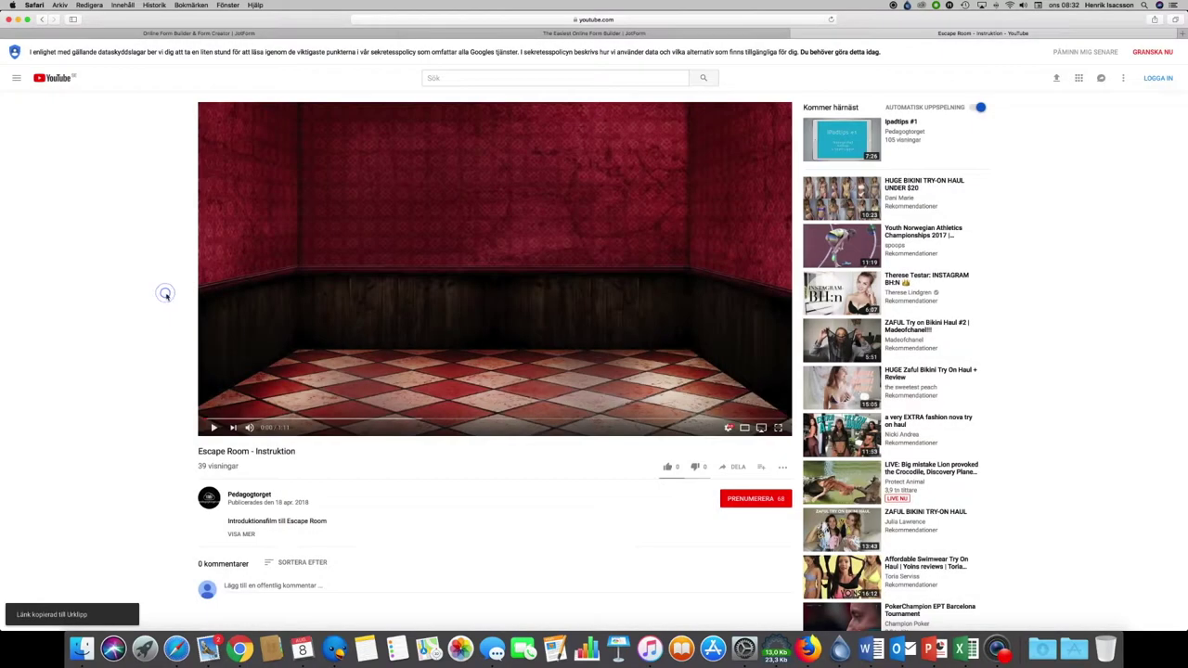
pyautogui.click(593, 32)
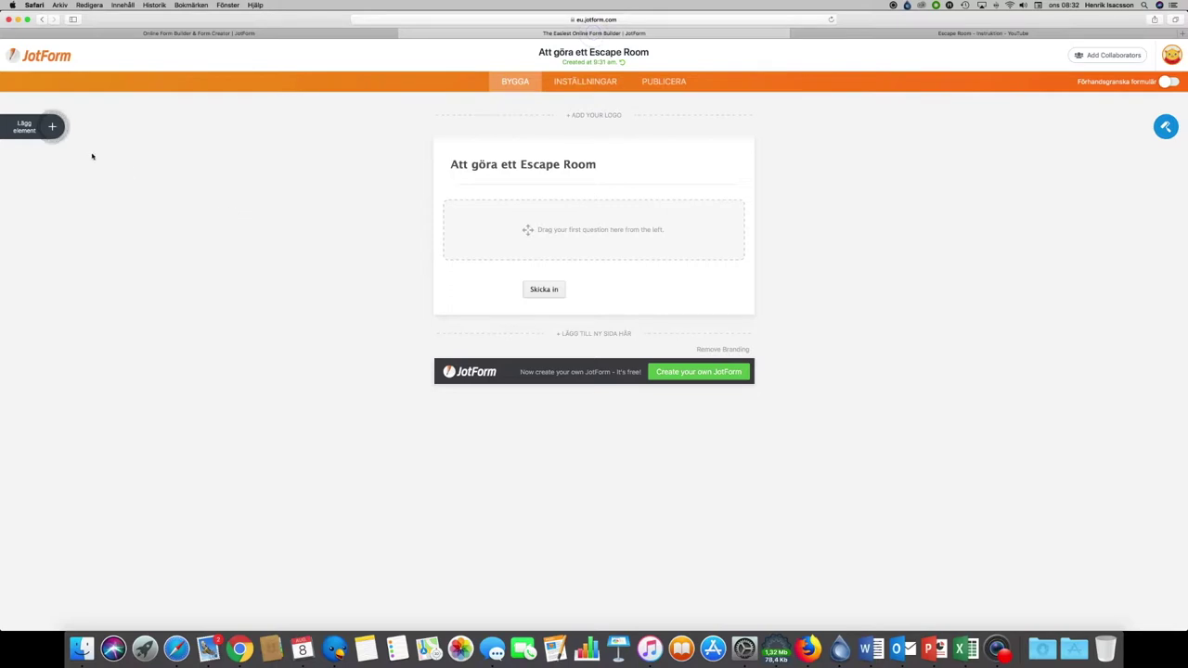
# Step: Add a YouTube video widget to the form from the Widgets list
pyautogui.click(53, 131)
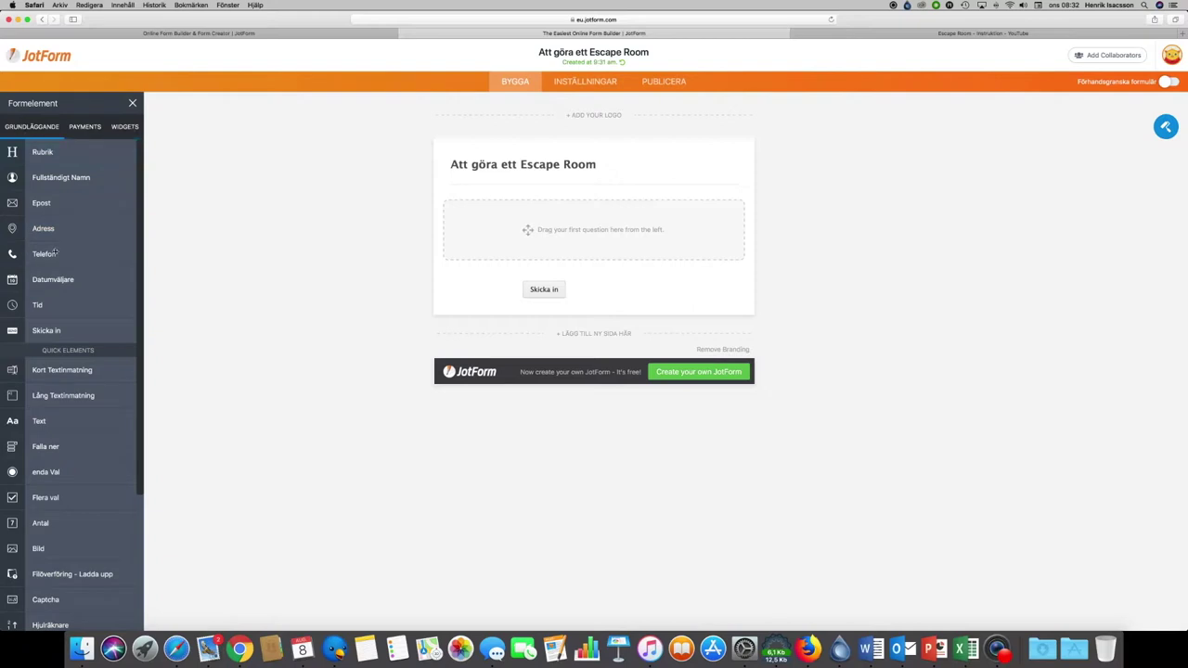
pyautogui.scroll(-2, 65, 278)
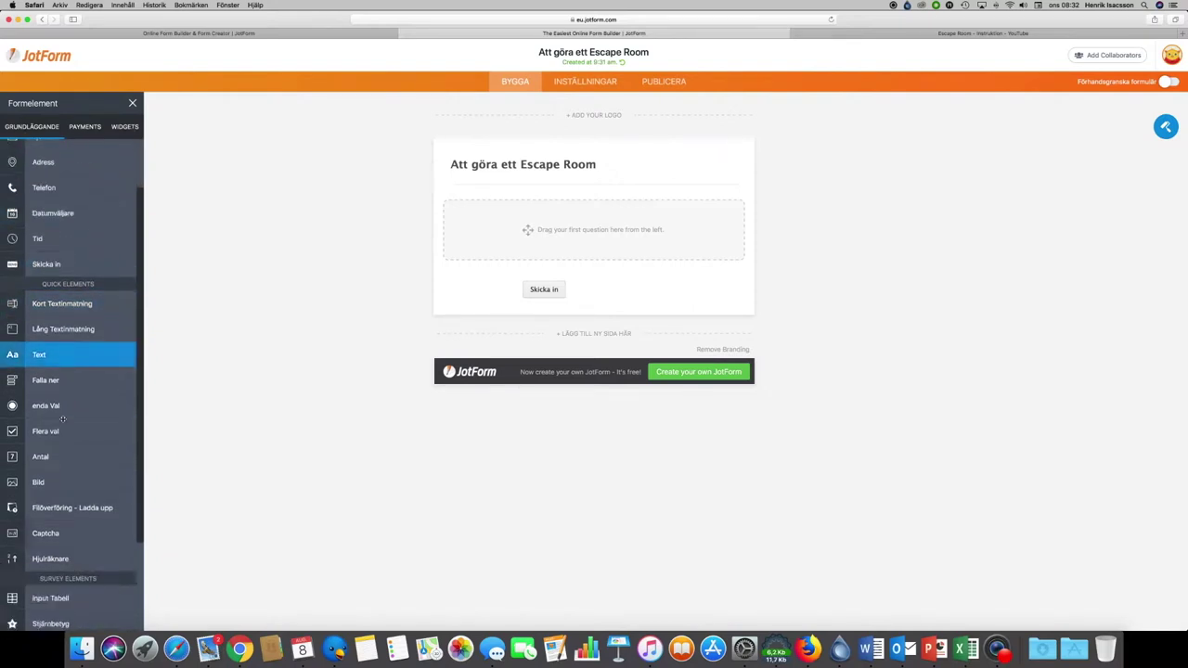
pyautogui.scroll(2, 83, 232)
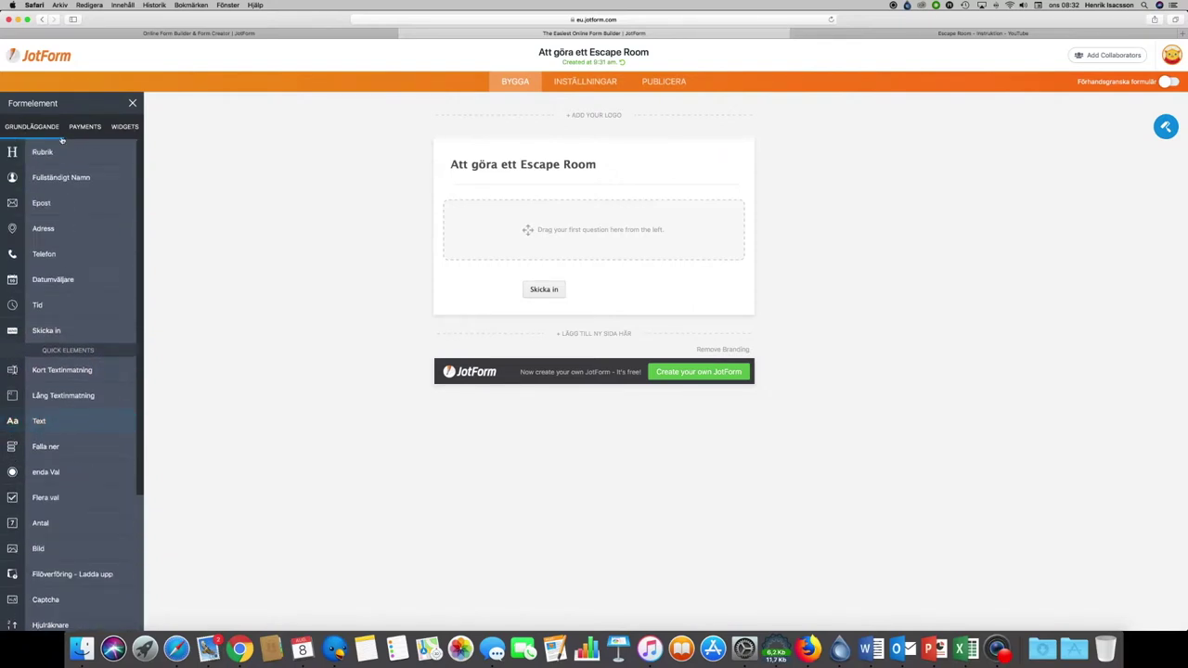
pyautogui.click(127, 132)
pyautogui.scroll(-4, 78, 303)
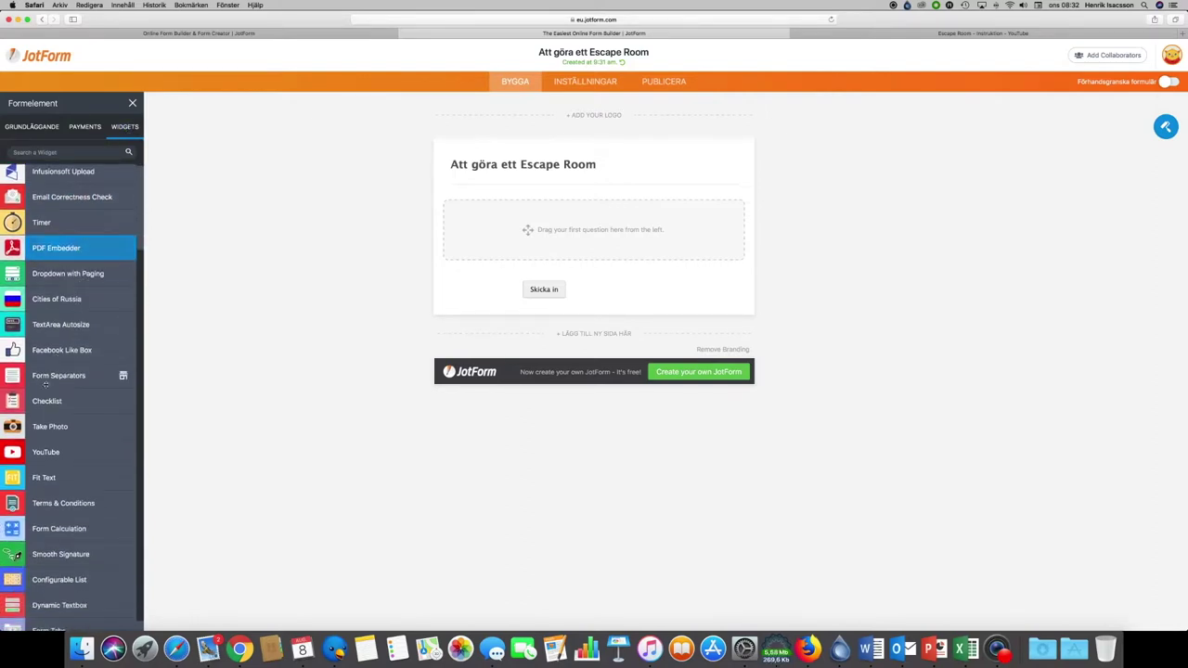
pyautogui.moveTo(13, 455); pyautogui.dragTo(533, 237)
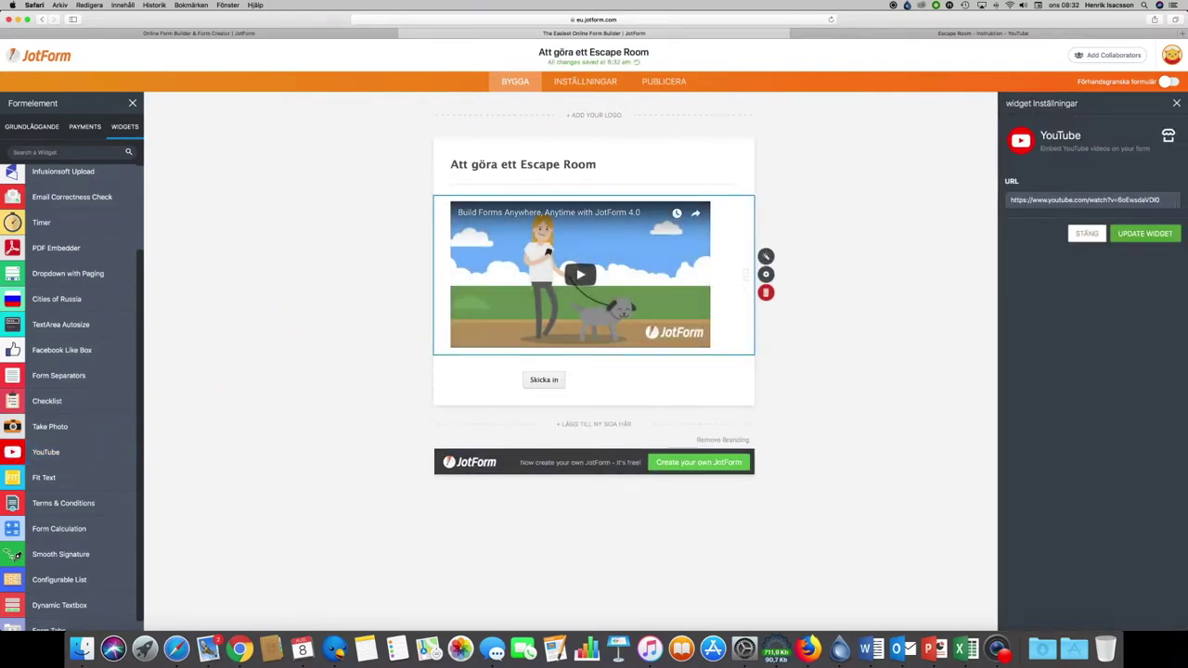
# Step: Replace the widget's sample URL with the pasted Escape Room youtu.be link and update it
pyautogui.press('super+a')
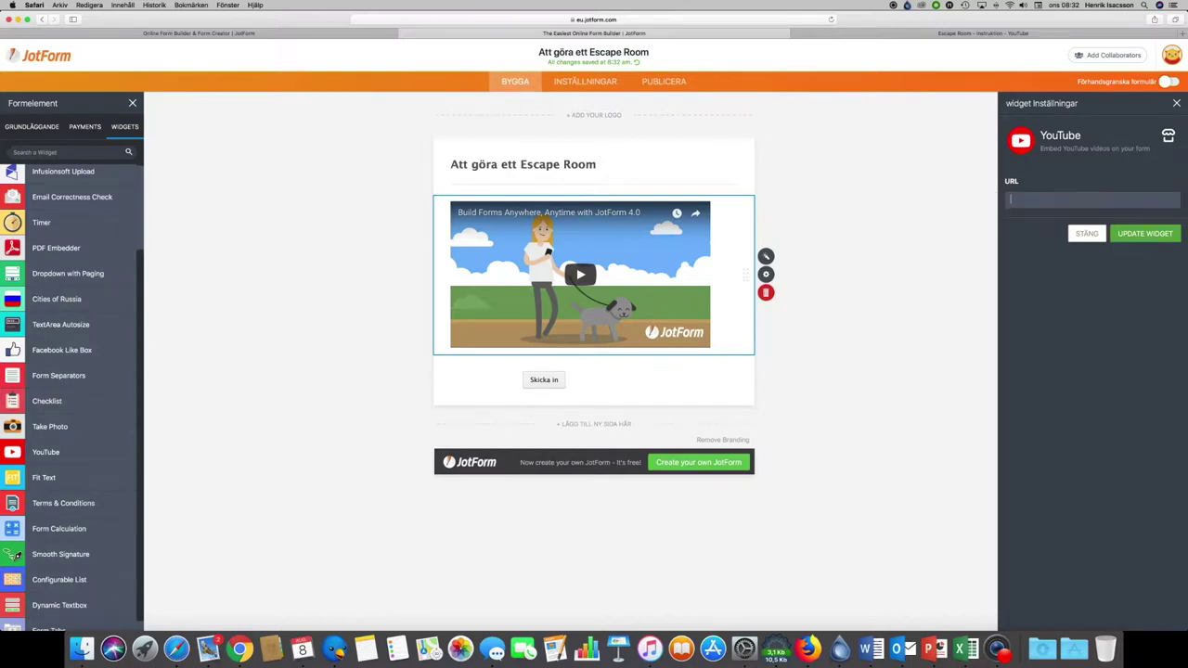
pyautogui.press('BackSpace')
pyautogui.rightClick(995, 199)
pyautogui.click(1051, 222)
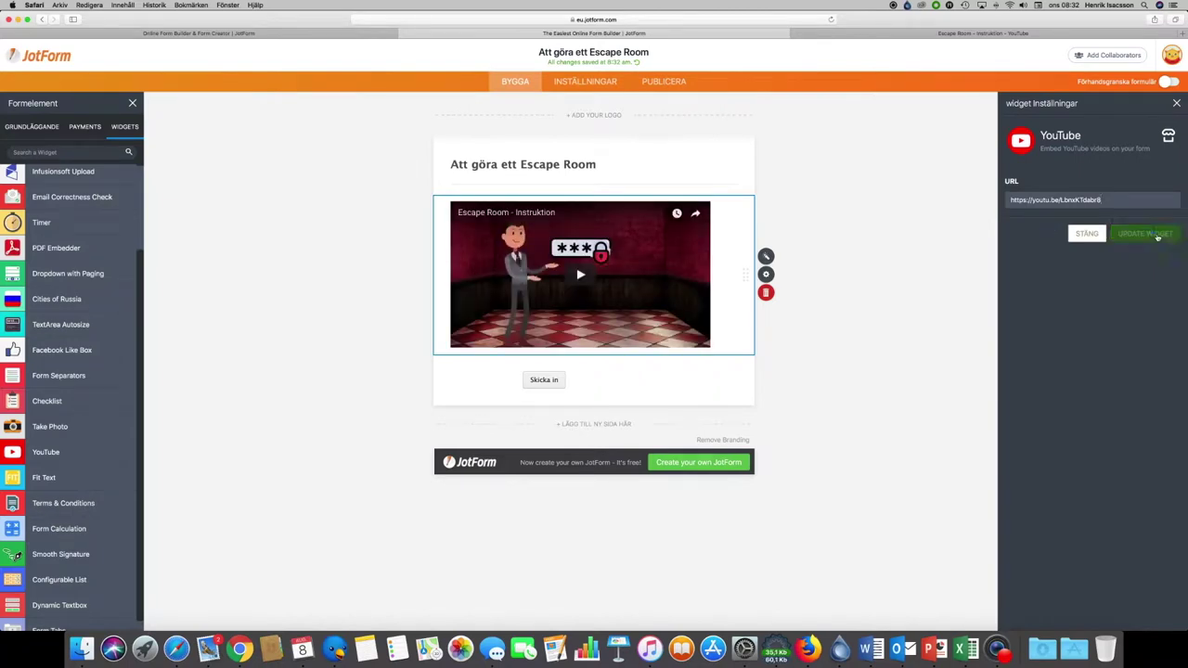
pyautogui.click(1151, 234)
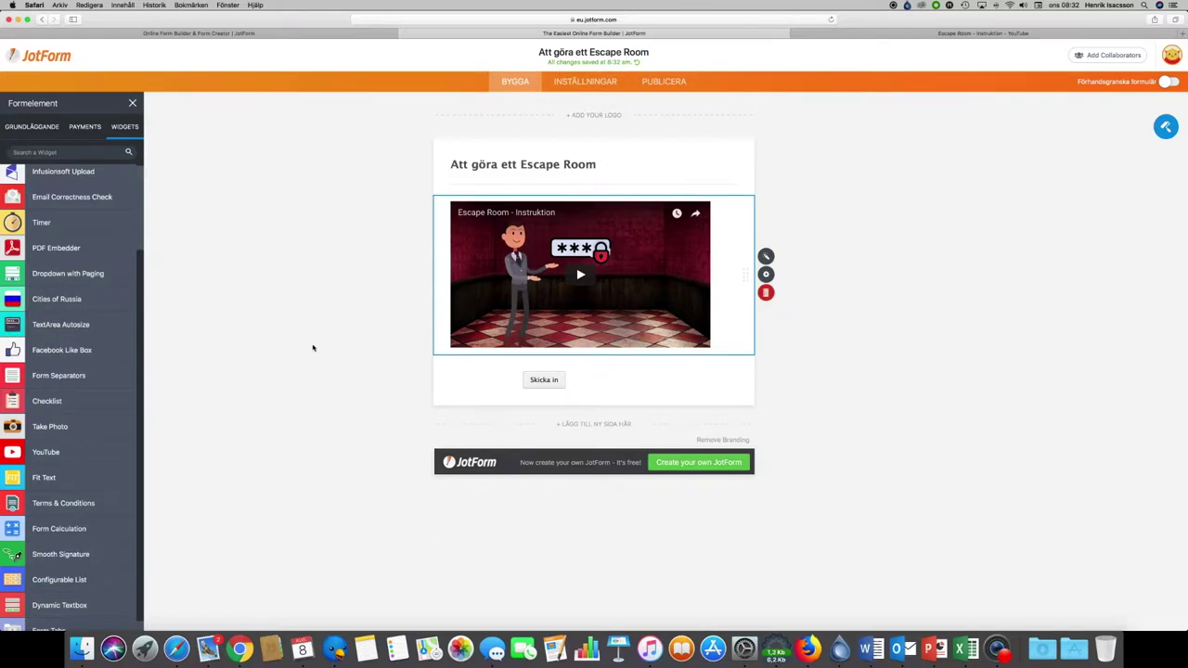
# Step: Add page two, delete page one's Skicka in button, and drop a Bild element onto page two
pyautogui.click(31, 126)
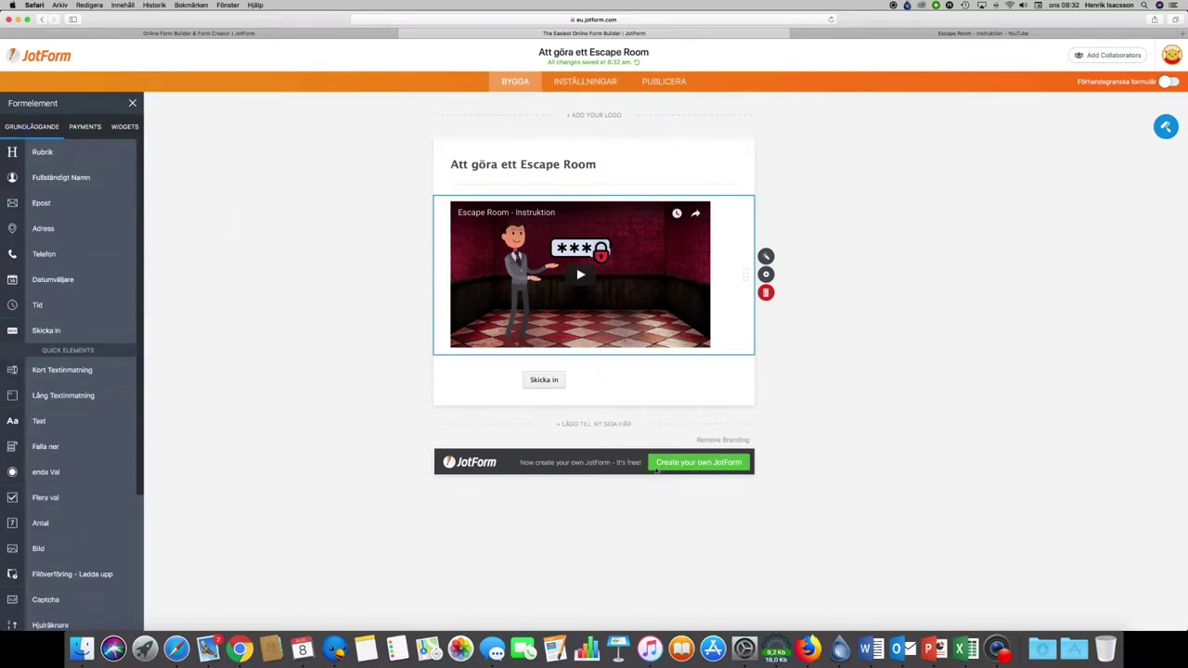
pyautogui.click(588, 424)
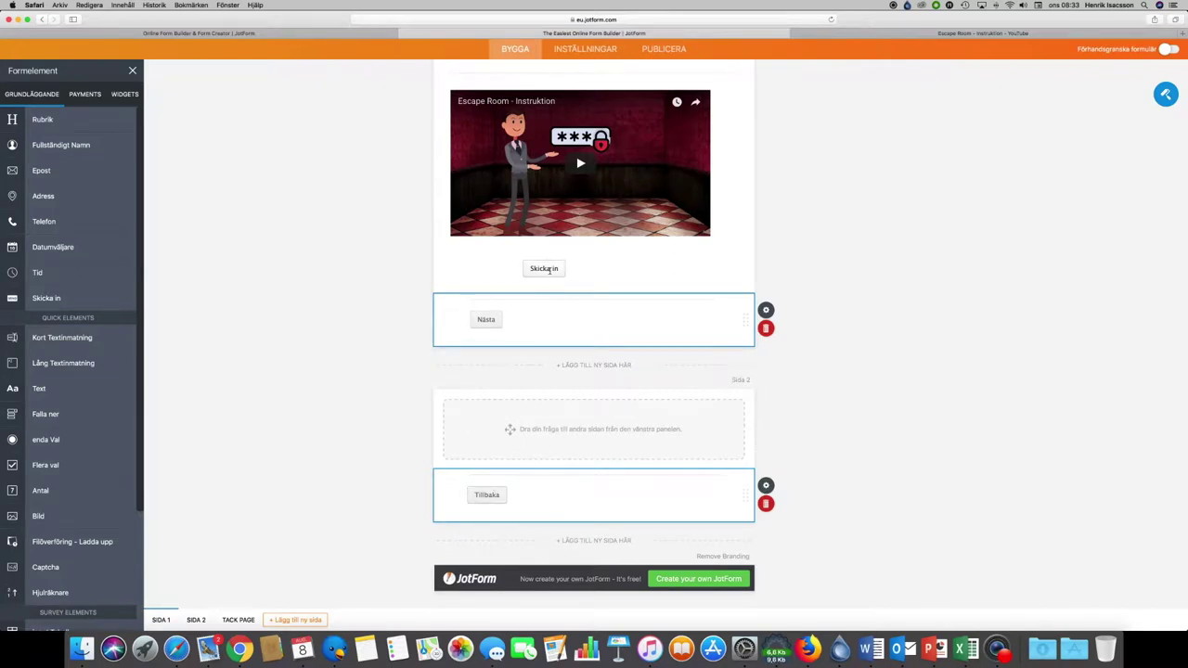
pyautogui.click(549, 270)
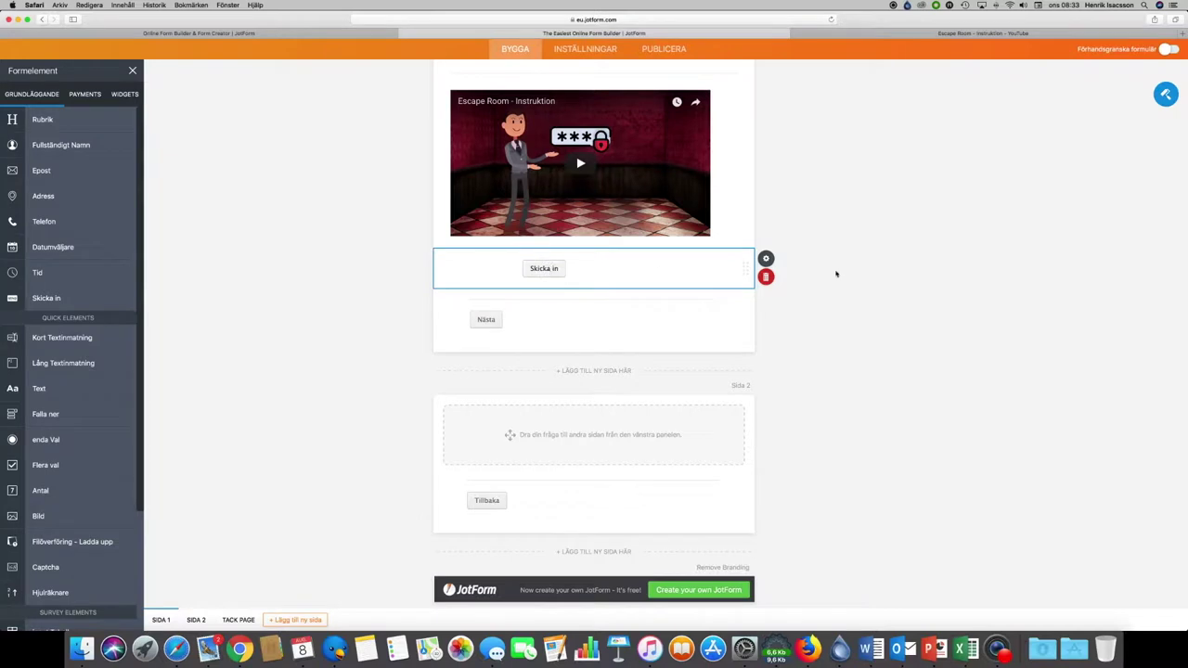
pyautogui.click(767, 277)
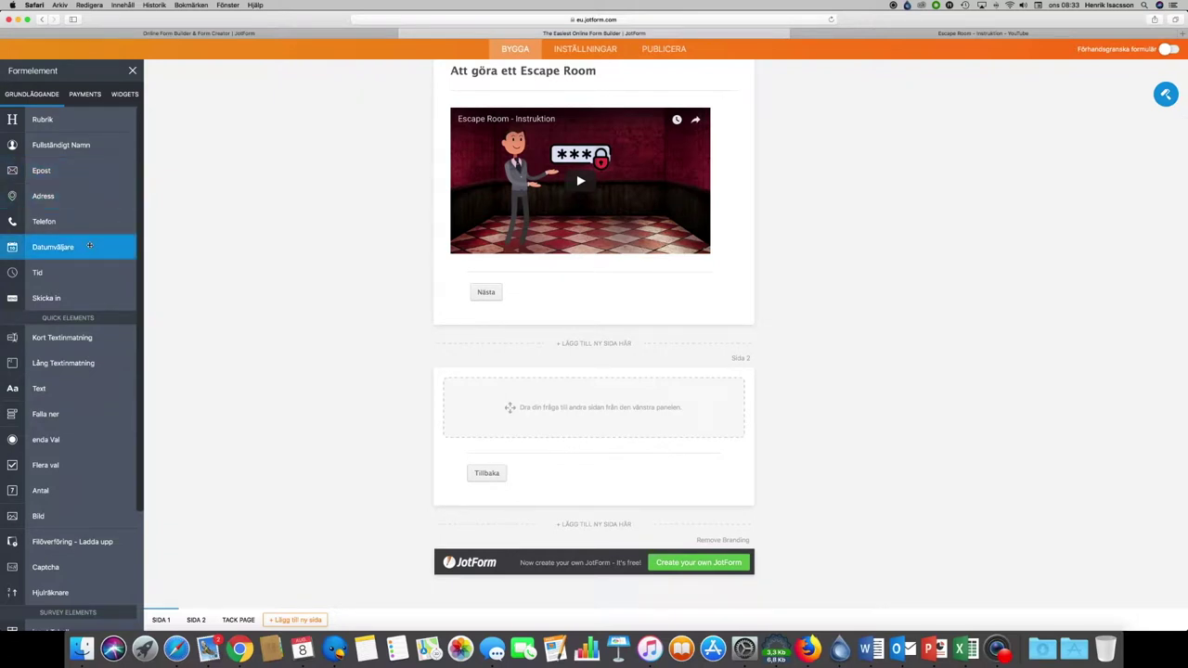
pyautogui.scroll(1, 89, 245)
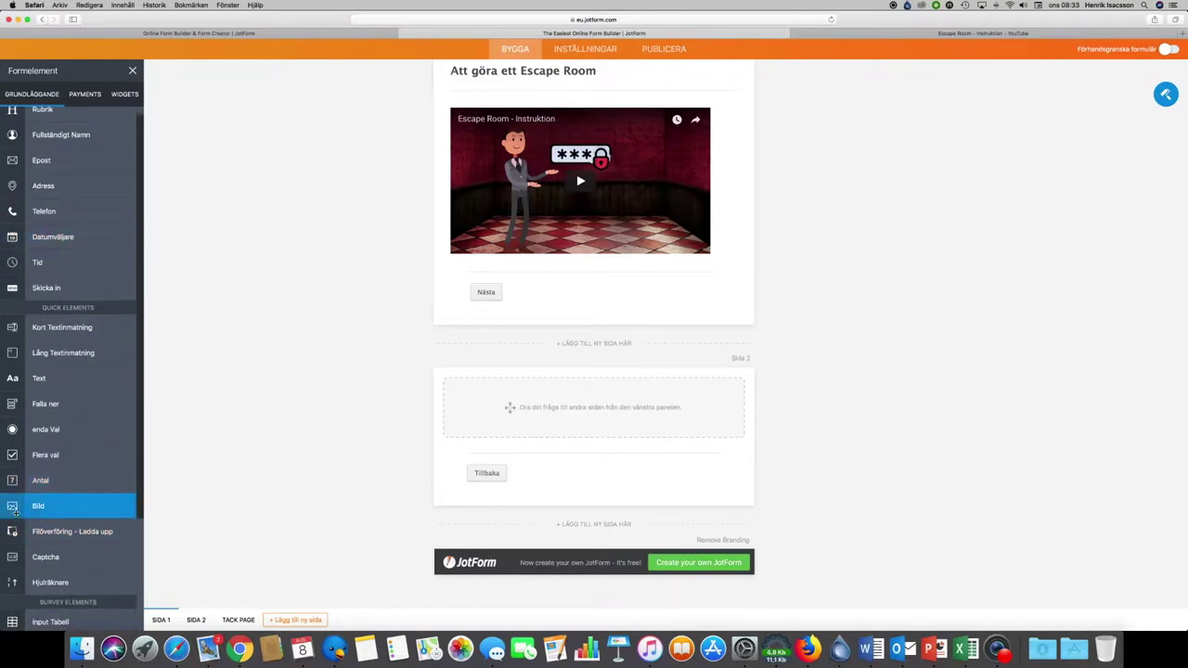
pyautogui.moveTo(15, 512); pyautogui.dragTo(547, 413)
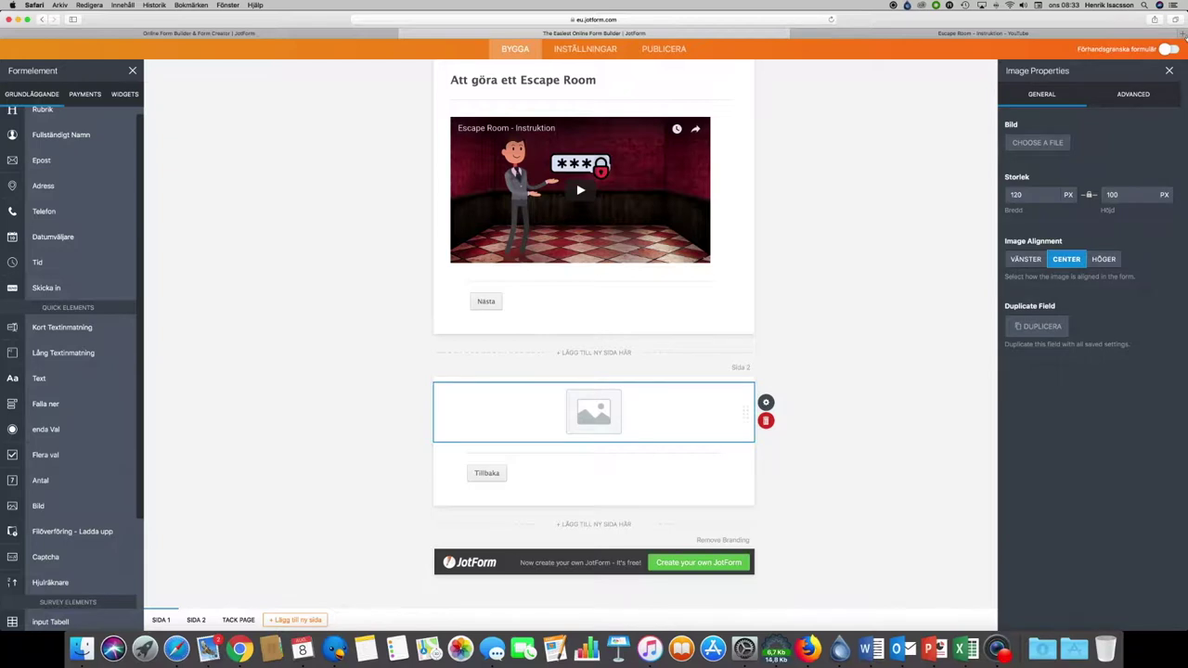
# Step: Open Flaticon in a new tab, dismiss its promotional popup and sign in
pyautogui.click(1181, 34)
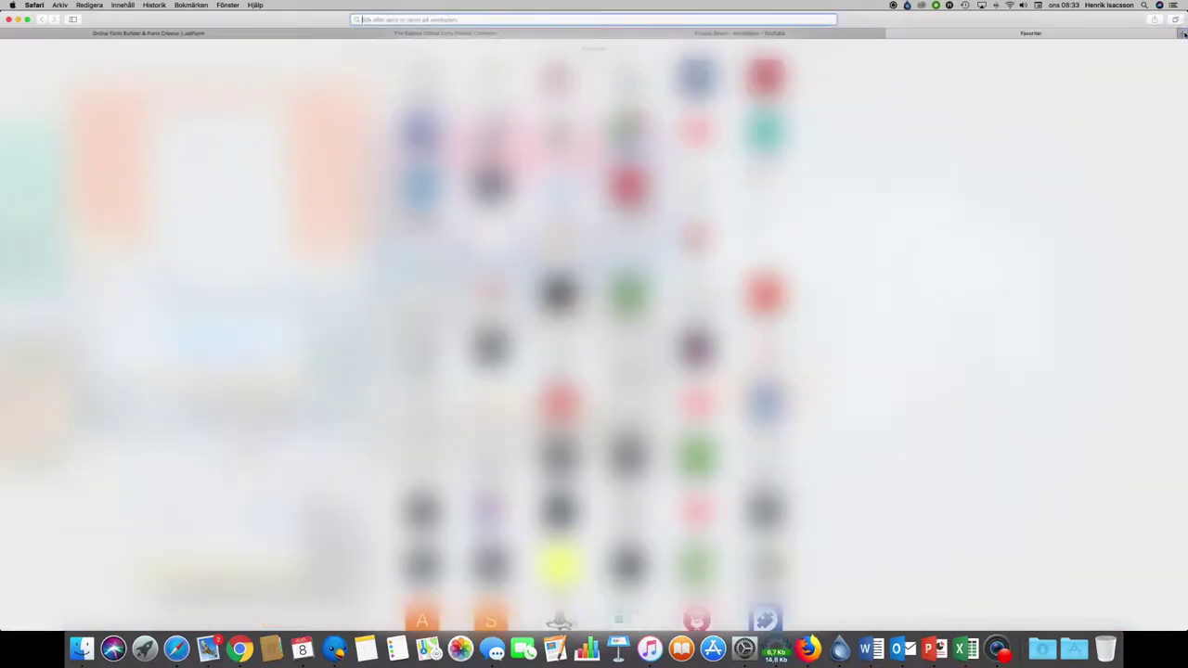
pyautogui.write('flati')
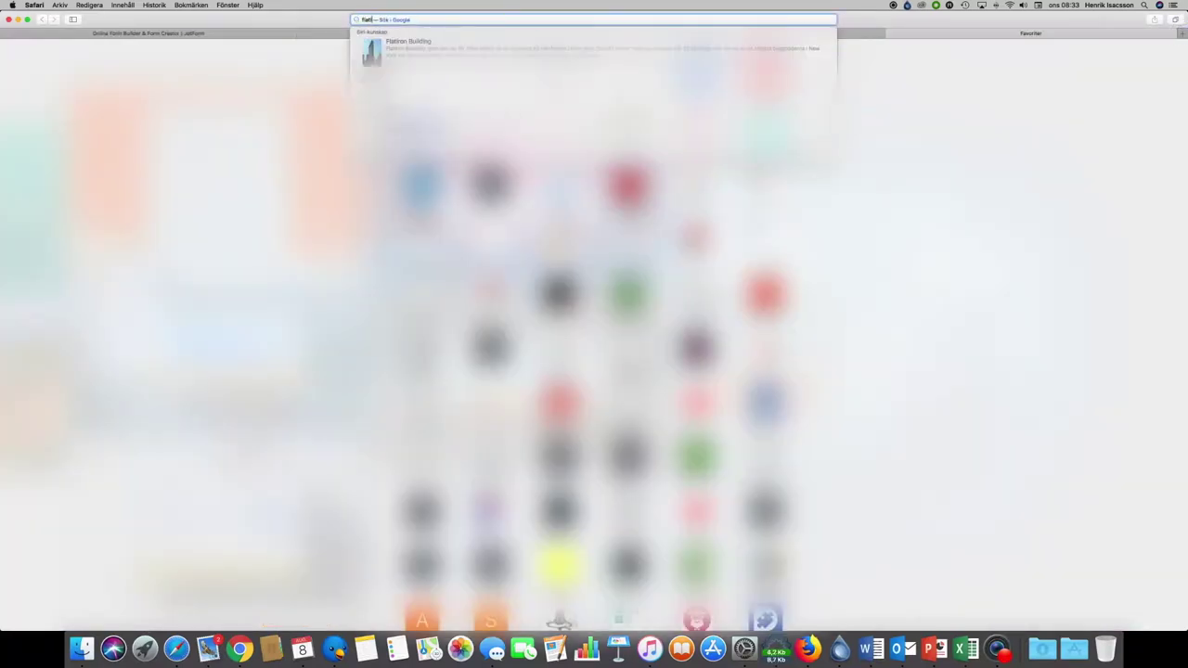
pyautogui.write('ron building')
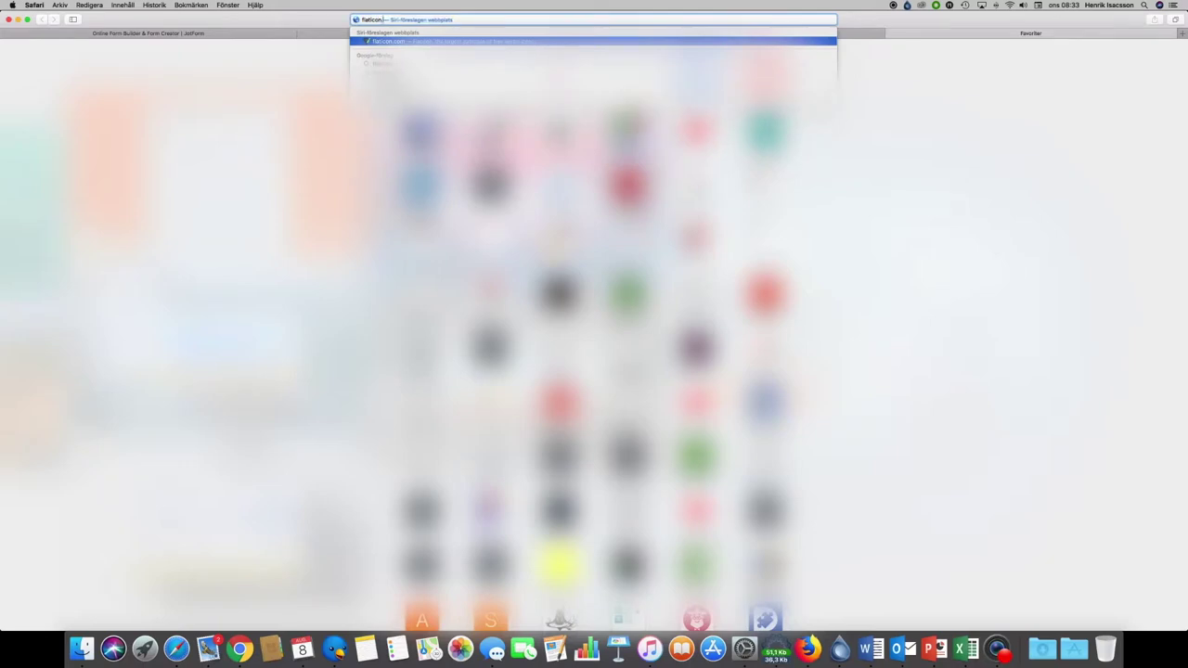
pyautogui.press('Return')
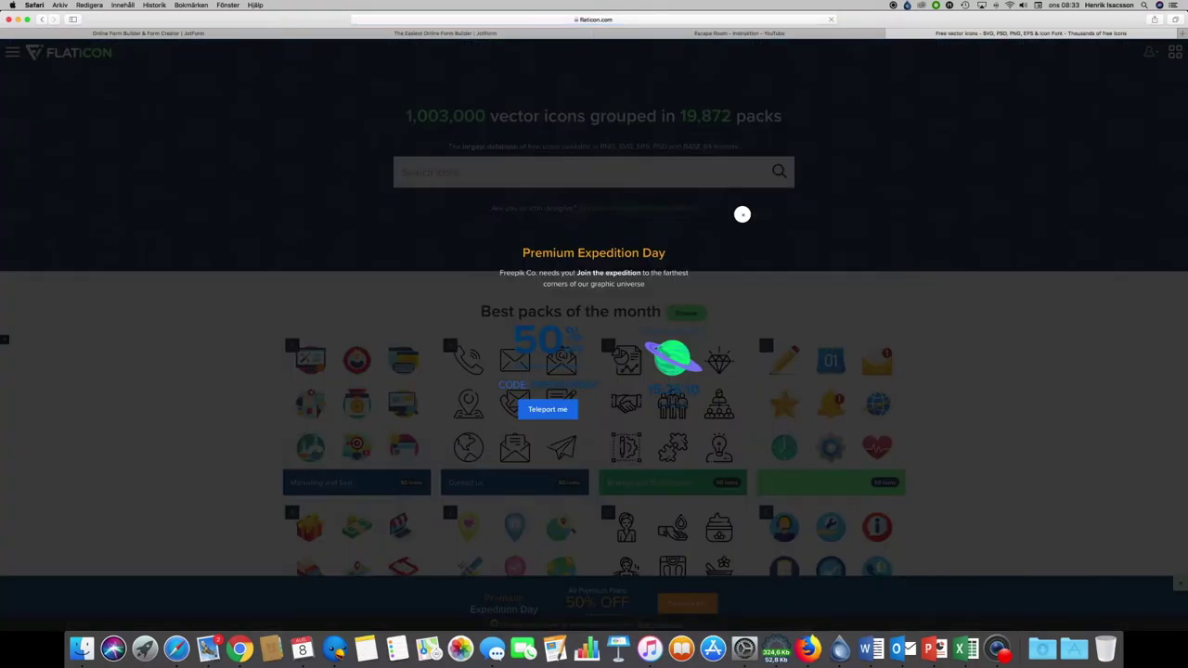
pyautogui.click(743, 215)
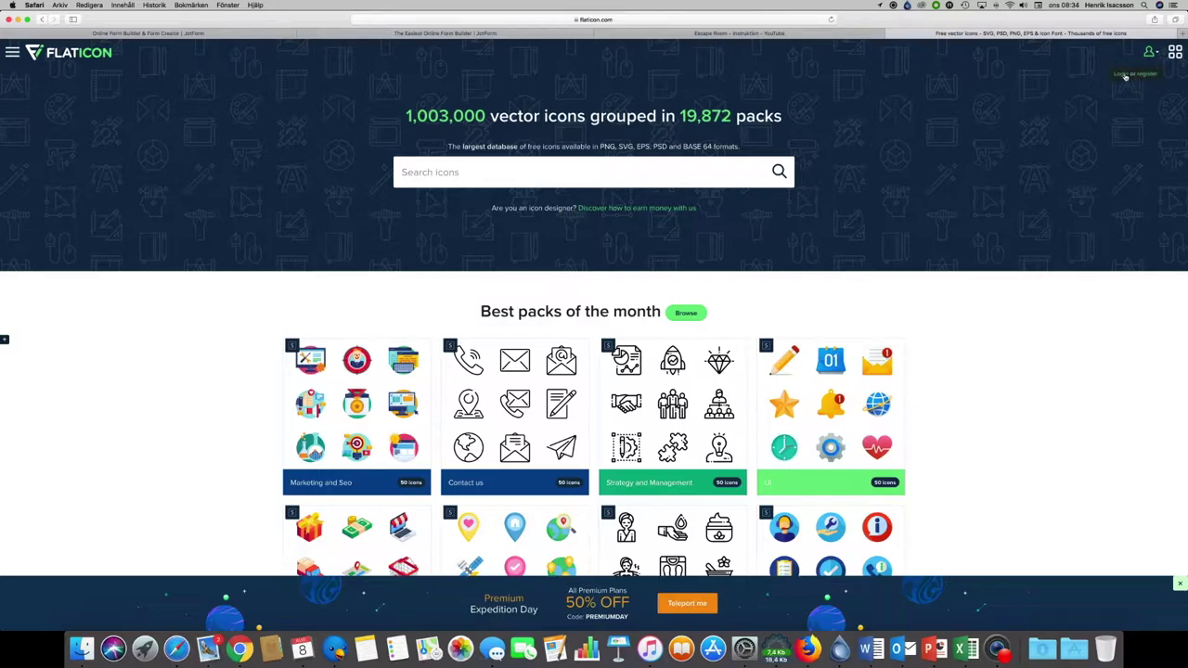
pyautogui.click(1148, 52)
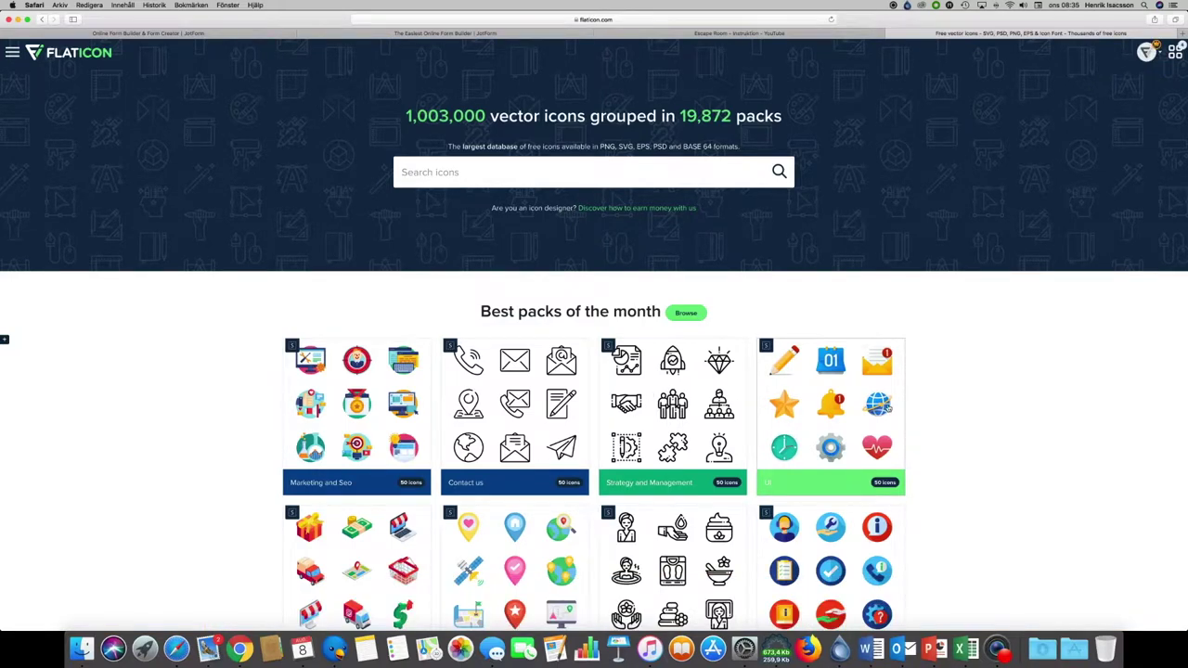
# Step: Search 'president' and download the White house icon as a 512 px PNG
pyautogui.click(551, 179)
pyautogui.write('president')
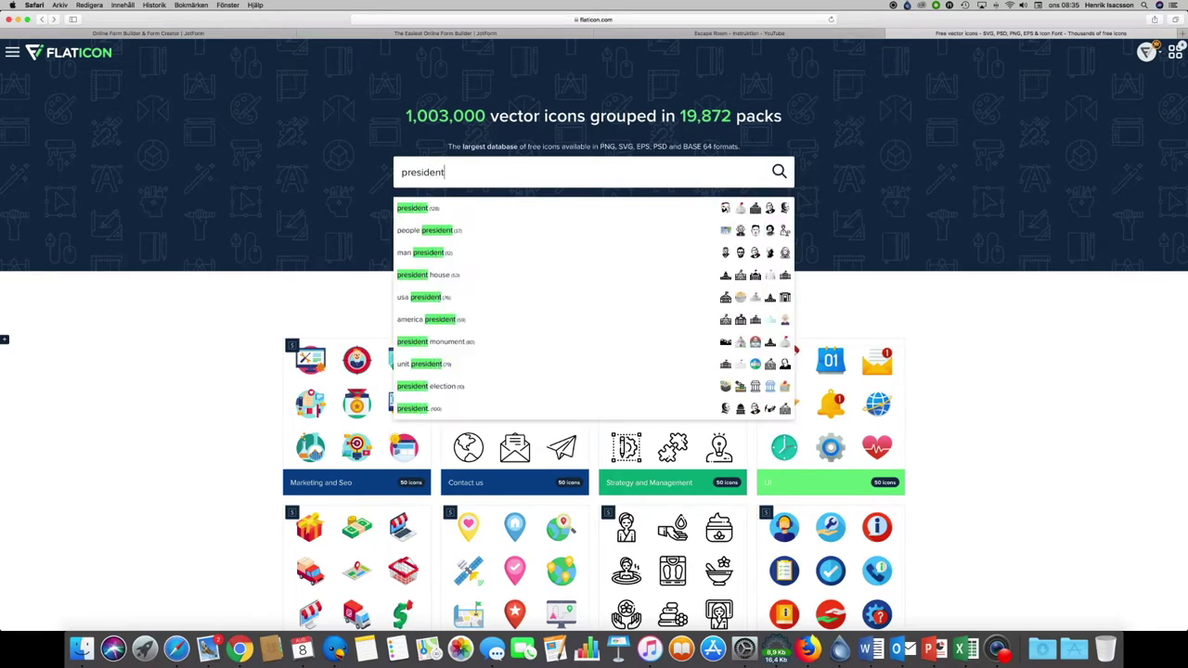
pyautogui.click(505, 210)
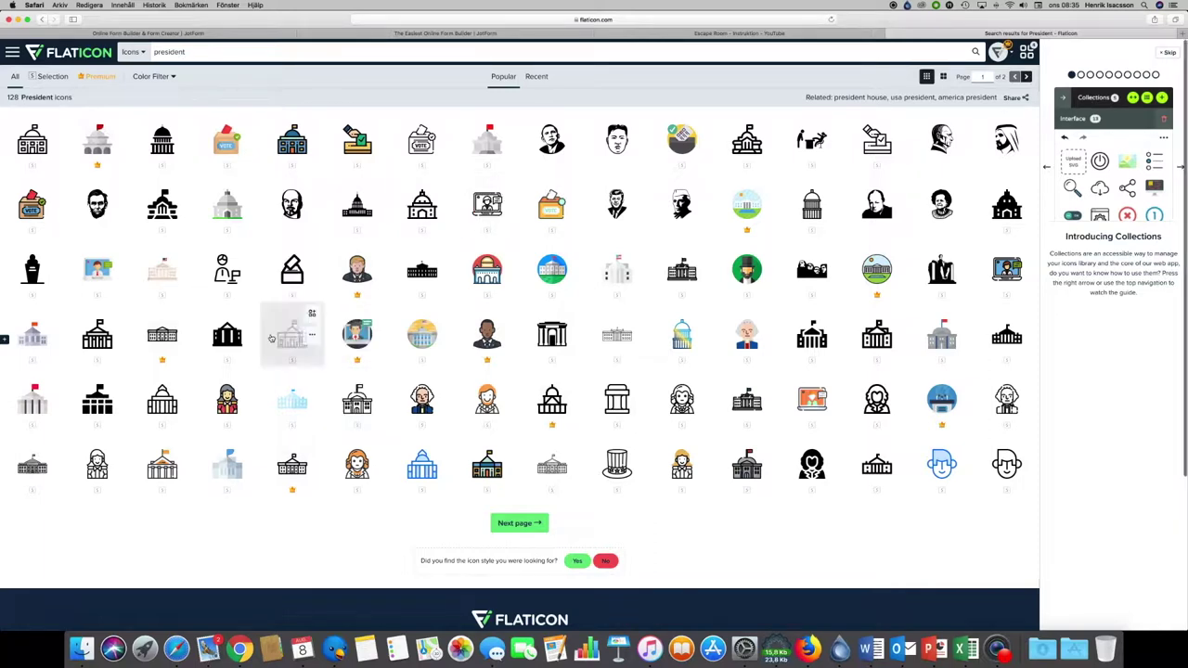
pyautogui.click(165, 272)
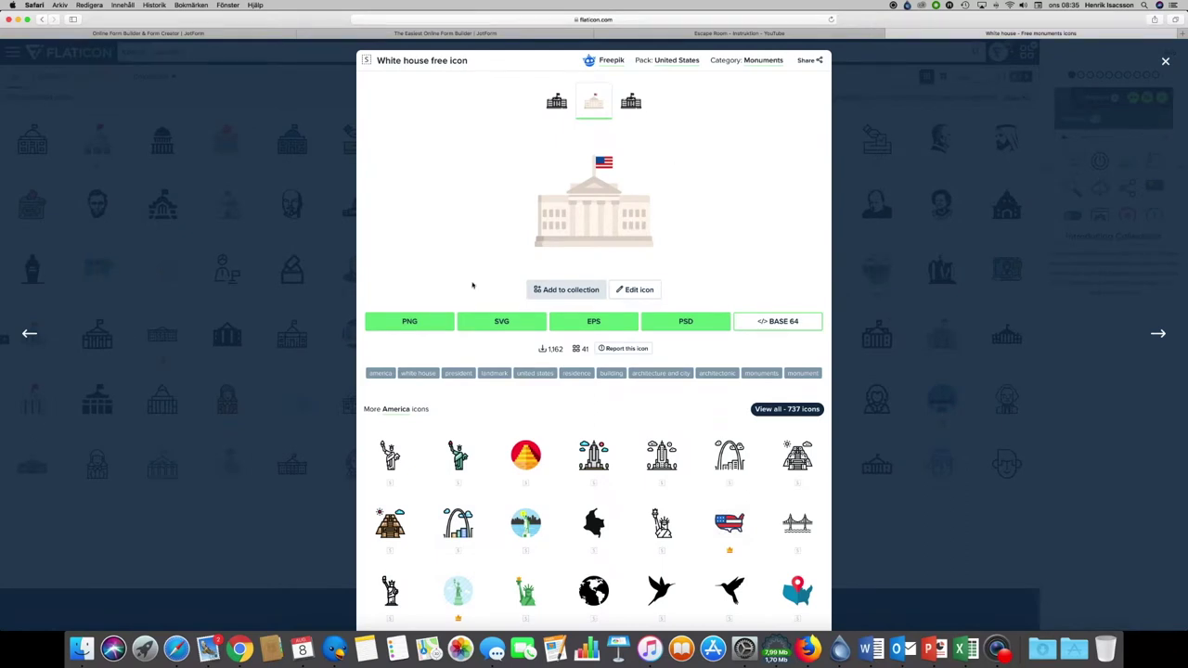
pyautogui.click(413, 323)
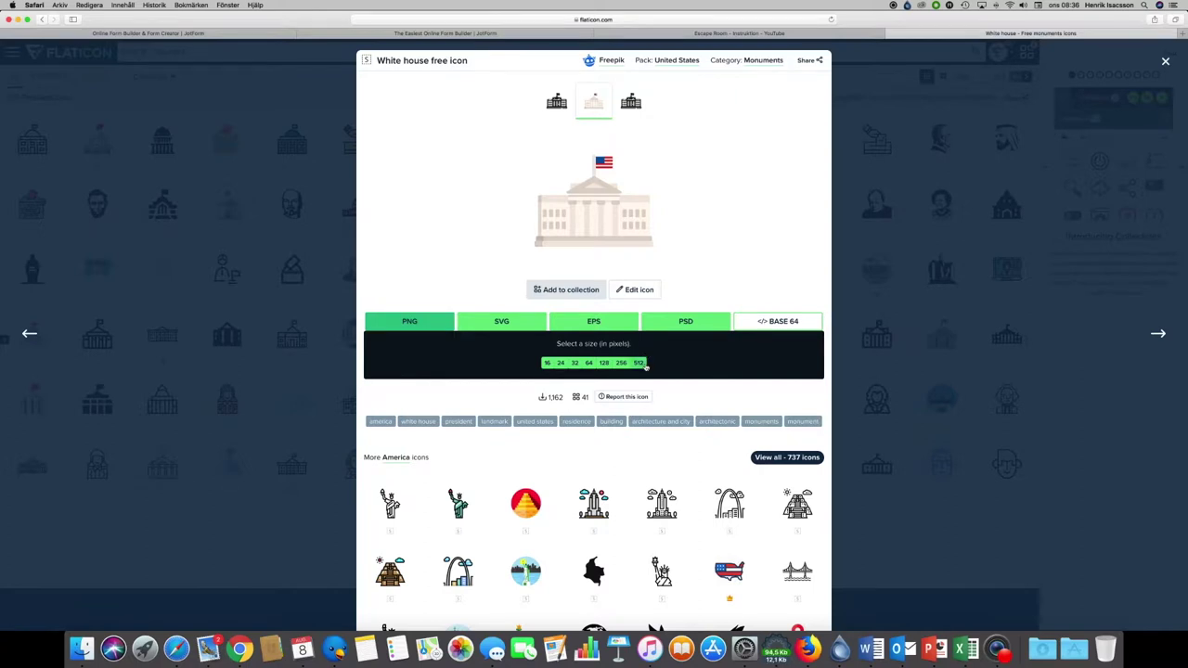
pyautogui.click(641, 364)
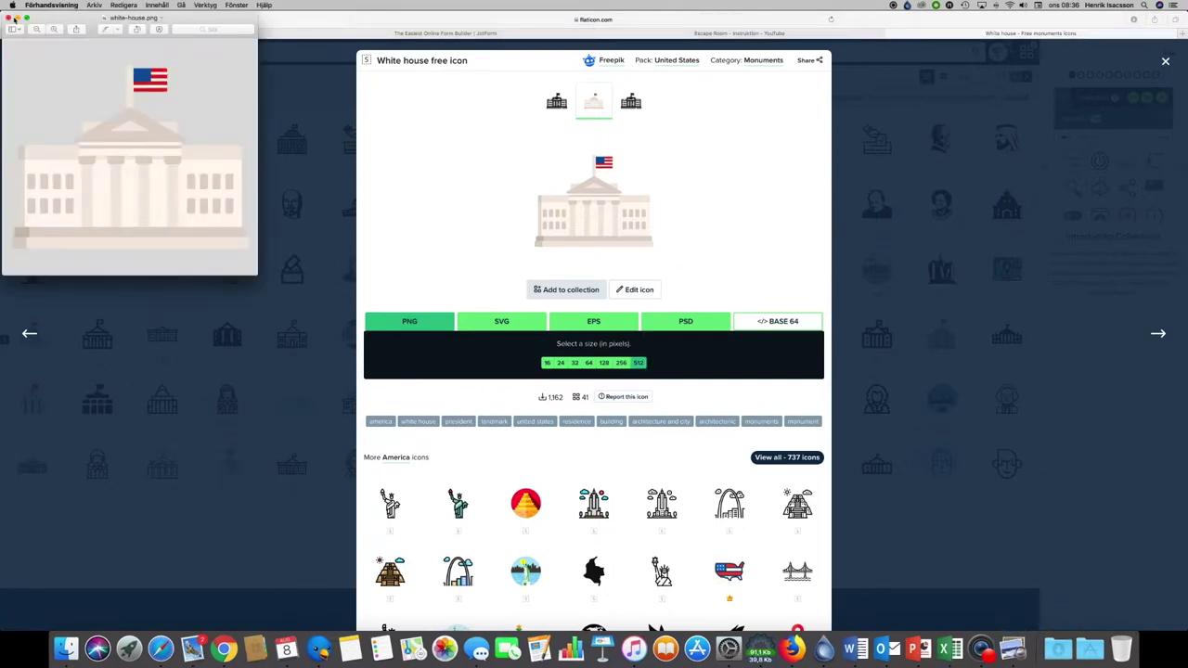
pyautogui.click(9, 19)
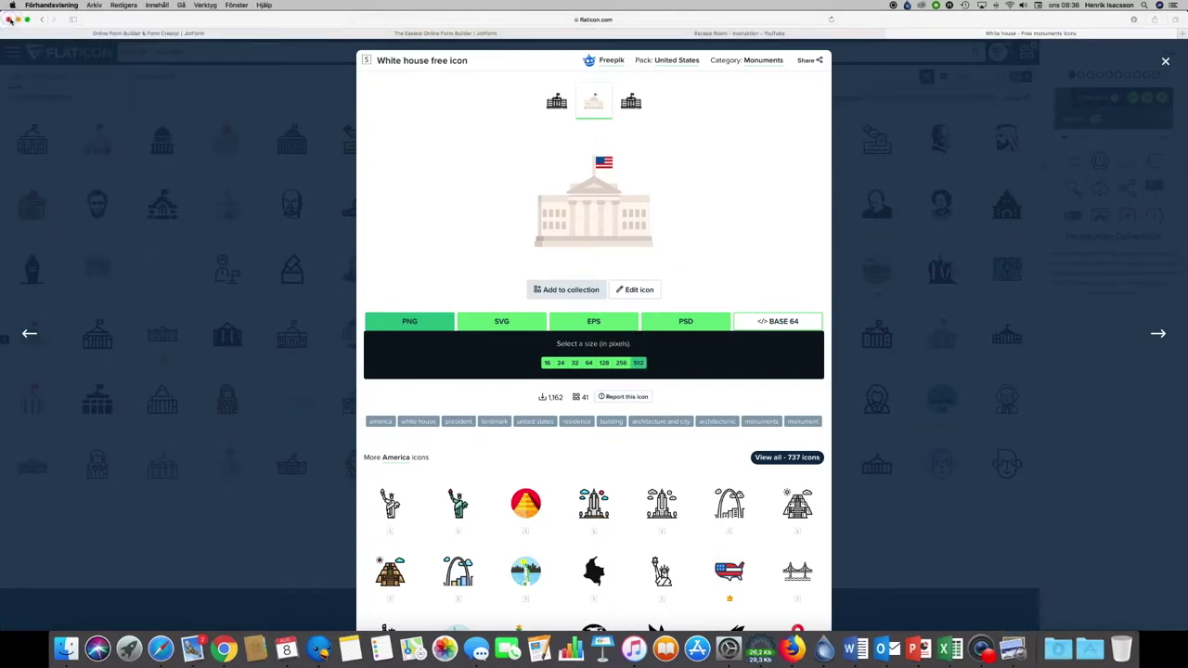
pyautogui.click(461, 34)
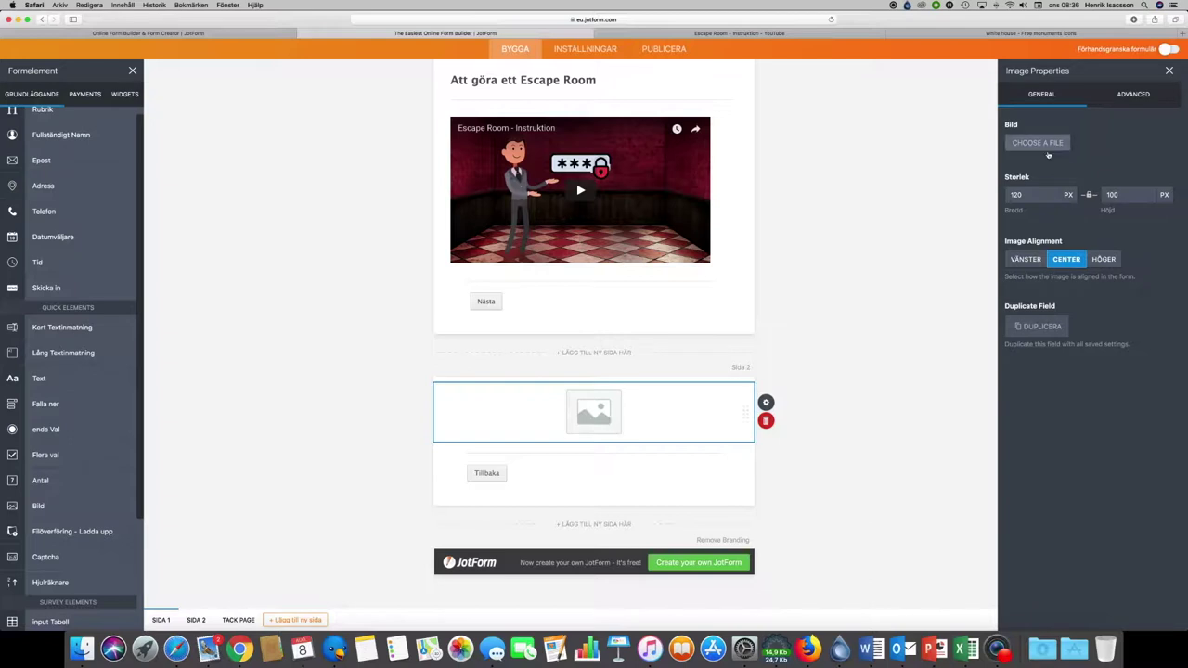
# Step: Upload white-house.png from Finder into page two's image field
pyautogui.click(1041, 144)
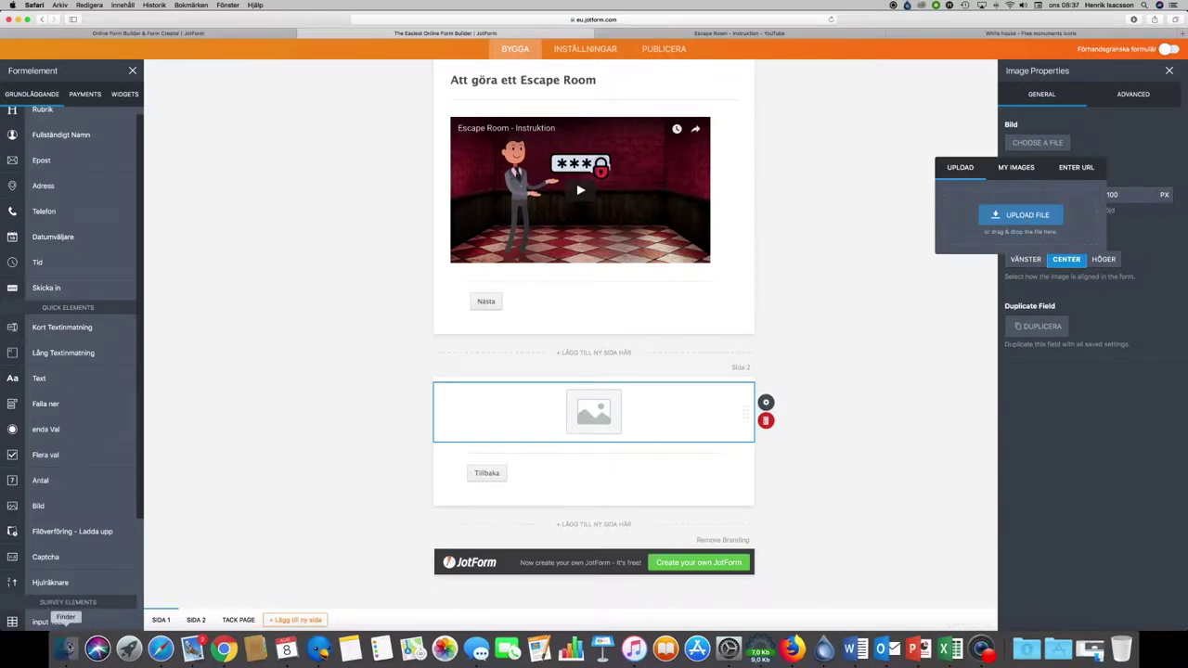
pyautogui.click(65, 647)
pyautogui.moveTo(561, 255); pyautogui.dragTo(993, 225)
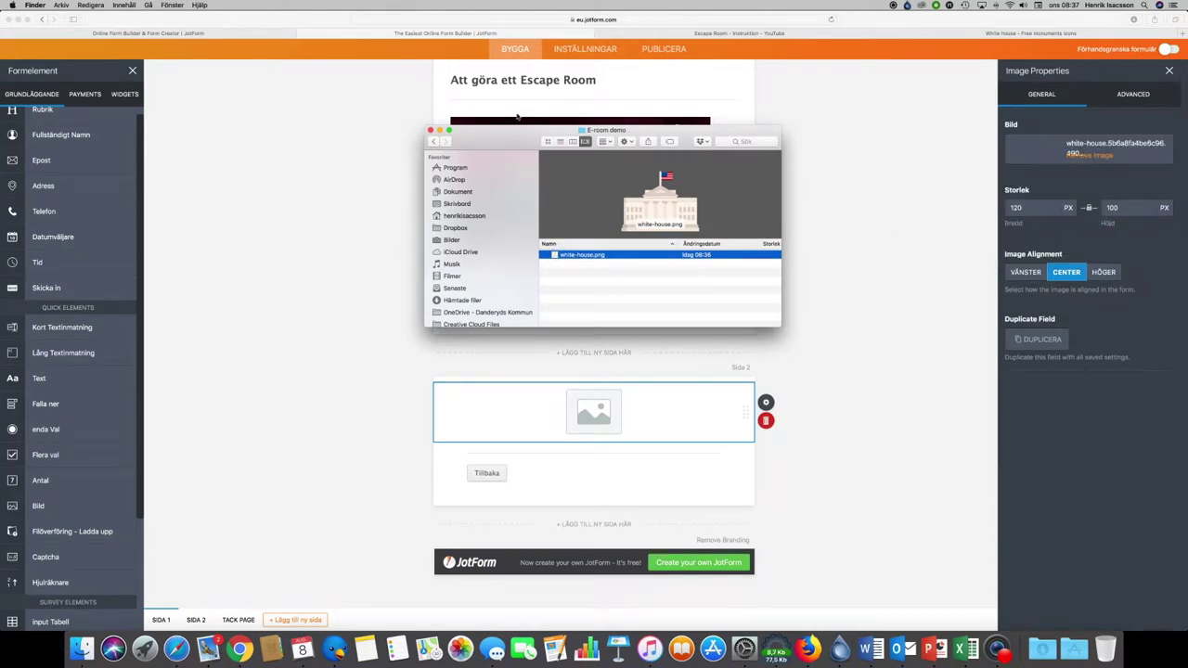
pyautogui.click(439, 130)
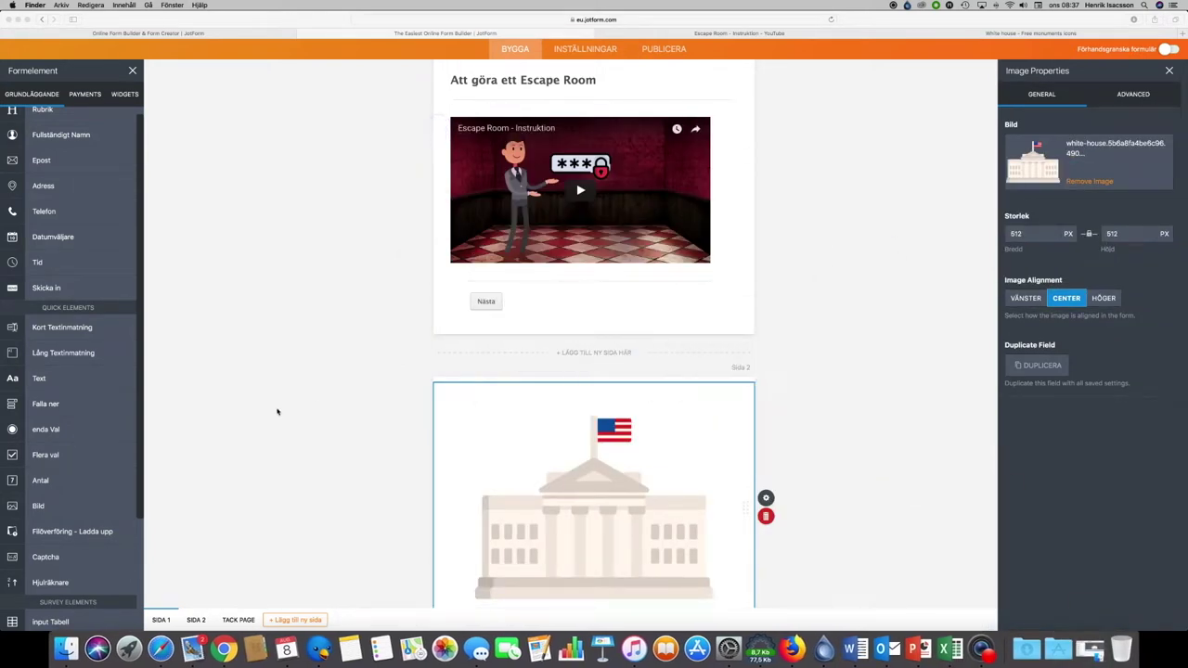
# Step: Set the image width to 300 px
pyautogui.scroll(-3, 796, 484)
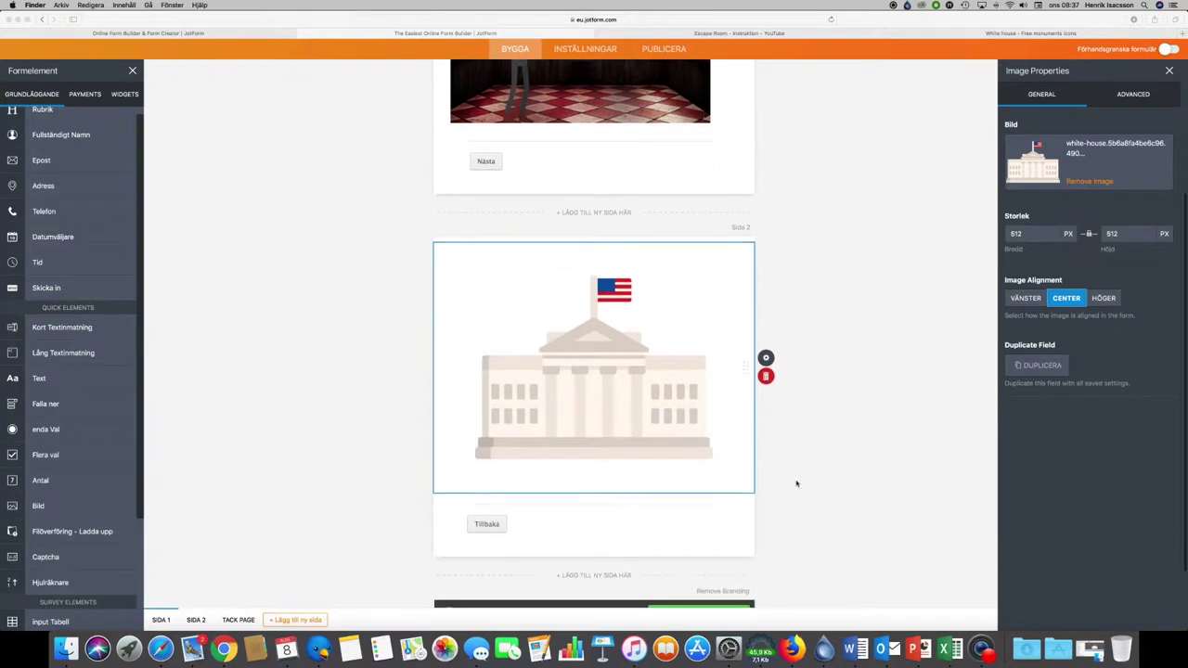
pyautogui.click(1041, 234)
pyautogui.write('300')
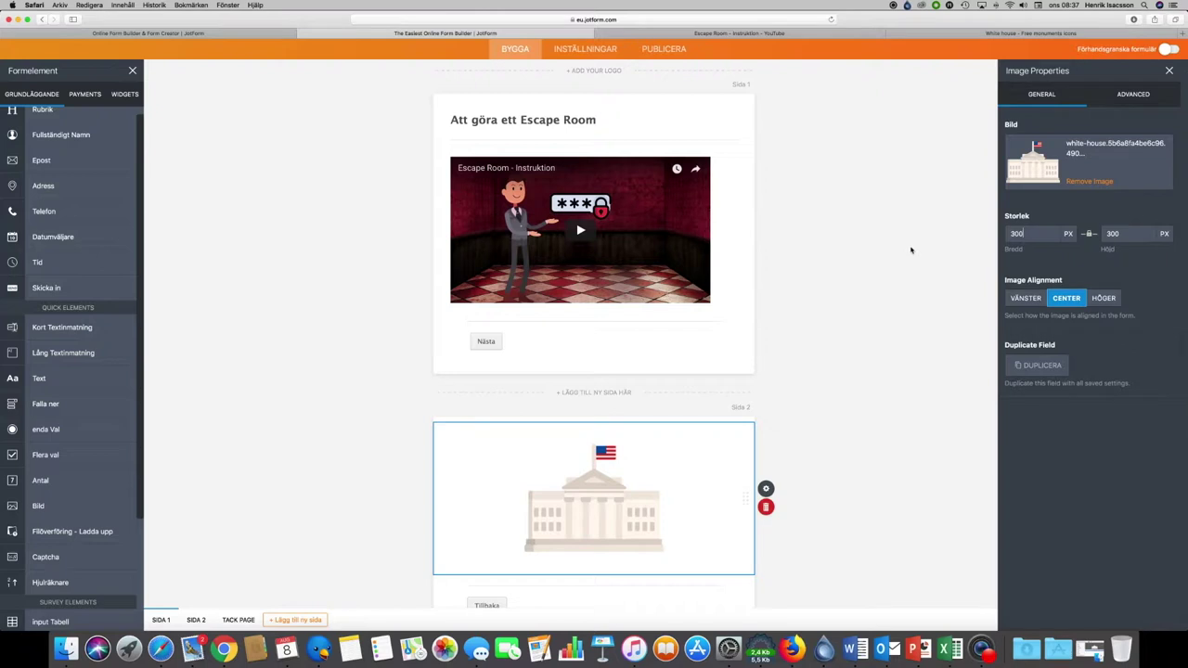
pyautogui.scroll(-3, 915, 268)
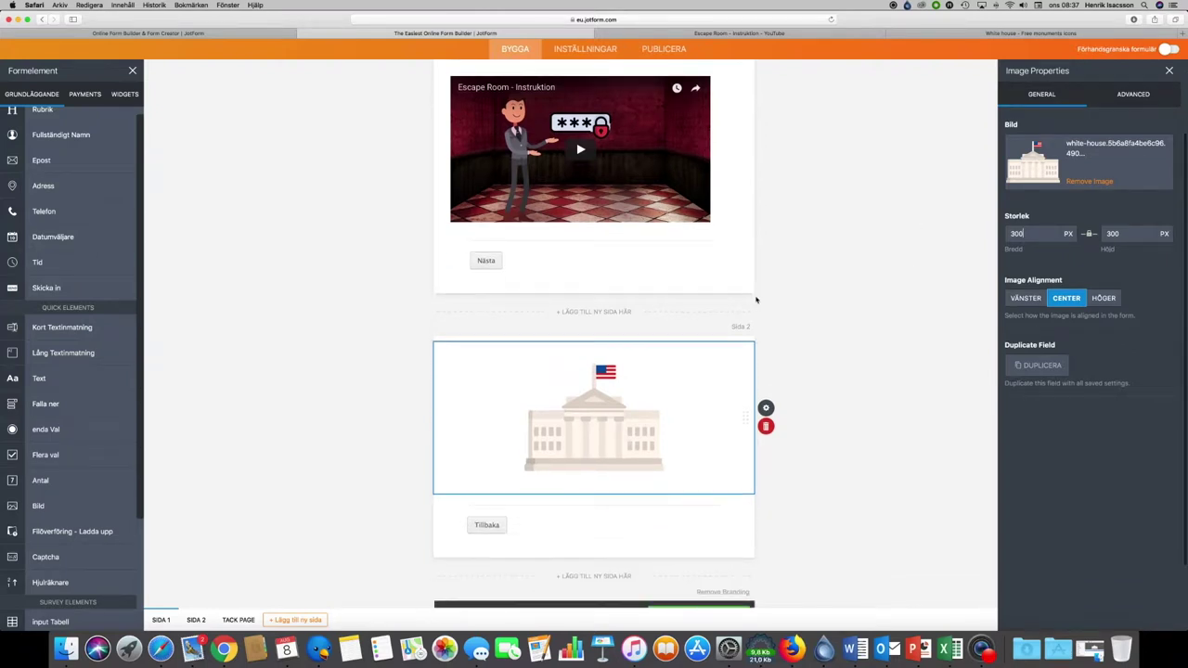
pyautogui.scroll(-2, 751, 310)
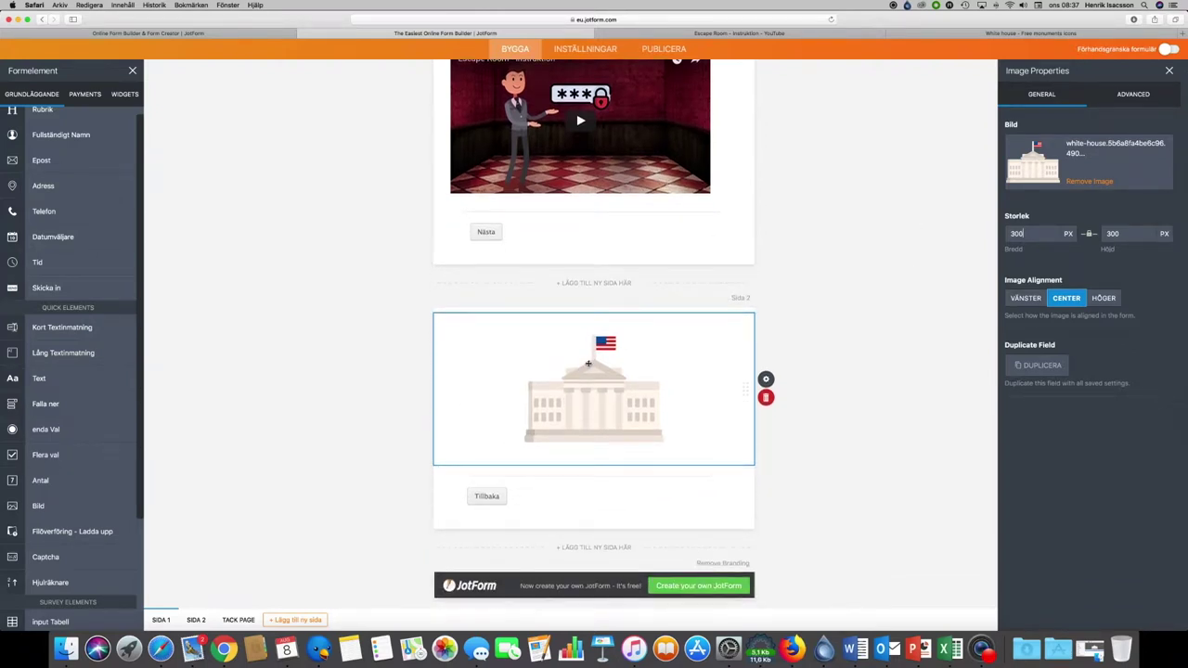
pyautogui.scroll(-1, 587, 363)
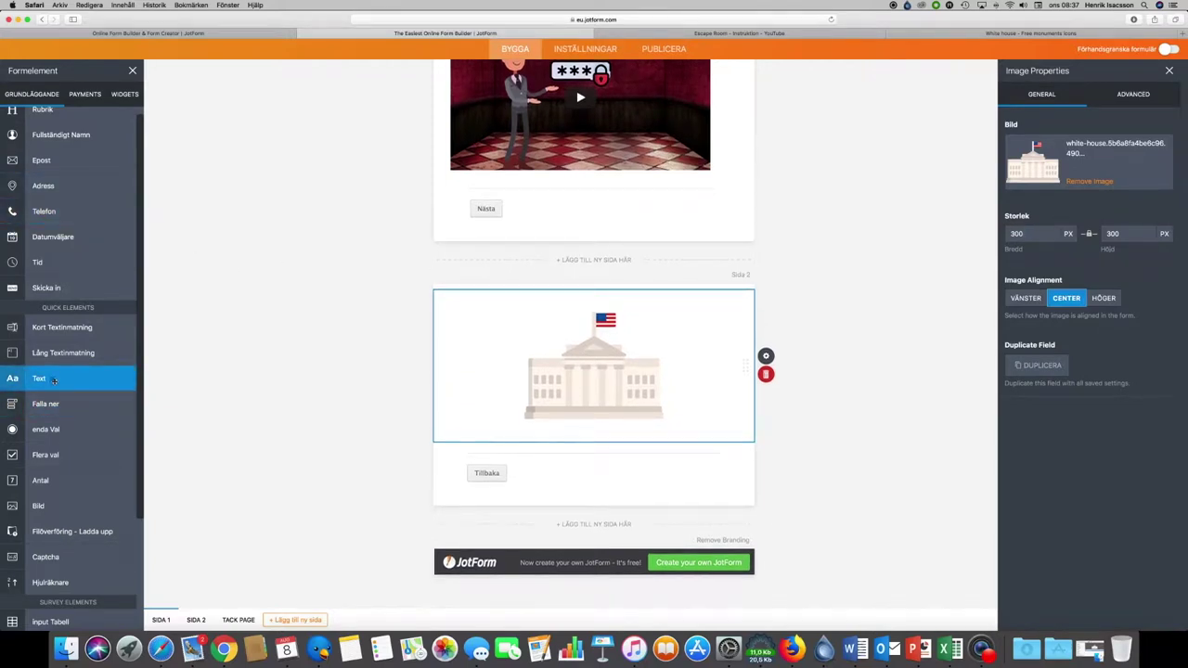
# Step: Add a text element below the image and rename page two's heading to 'Fråga 1'
pyautogui.moveTo(53, 378); pyautogui.dragTo(534, 468)
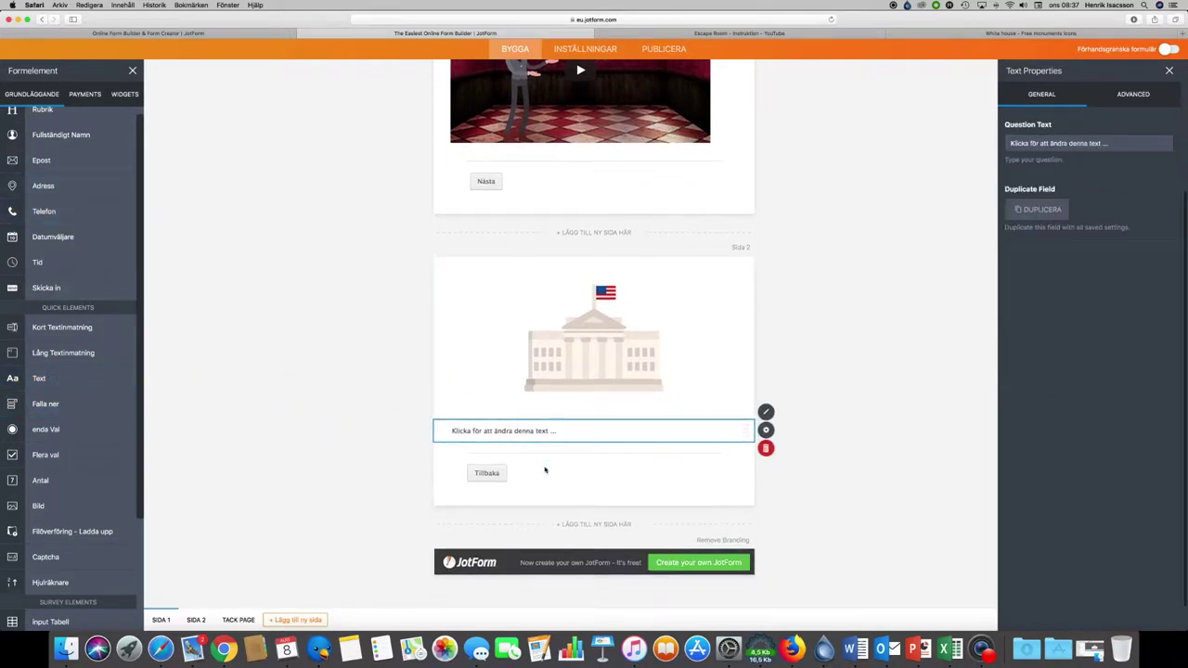
pyautogui.scroll(1, 56, 196)
pyautogui.moveTo(42, 120); pyautogui.dragTo(501, 289)
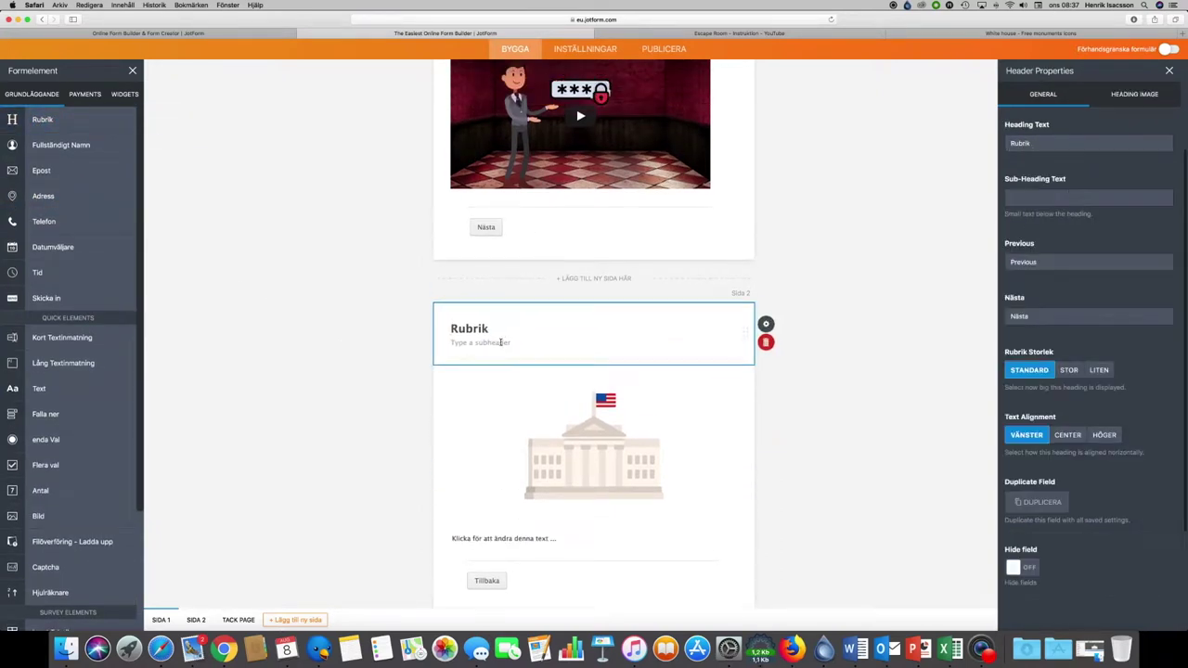
pyautogui.doubleClick(489, 329)
pyautogui.write('Fråg')
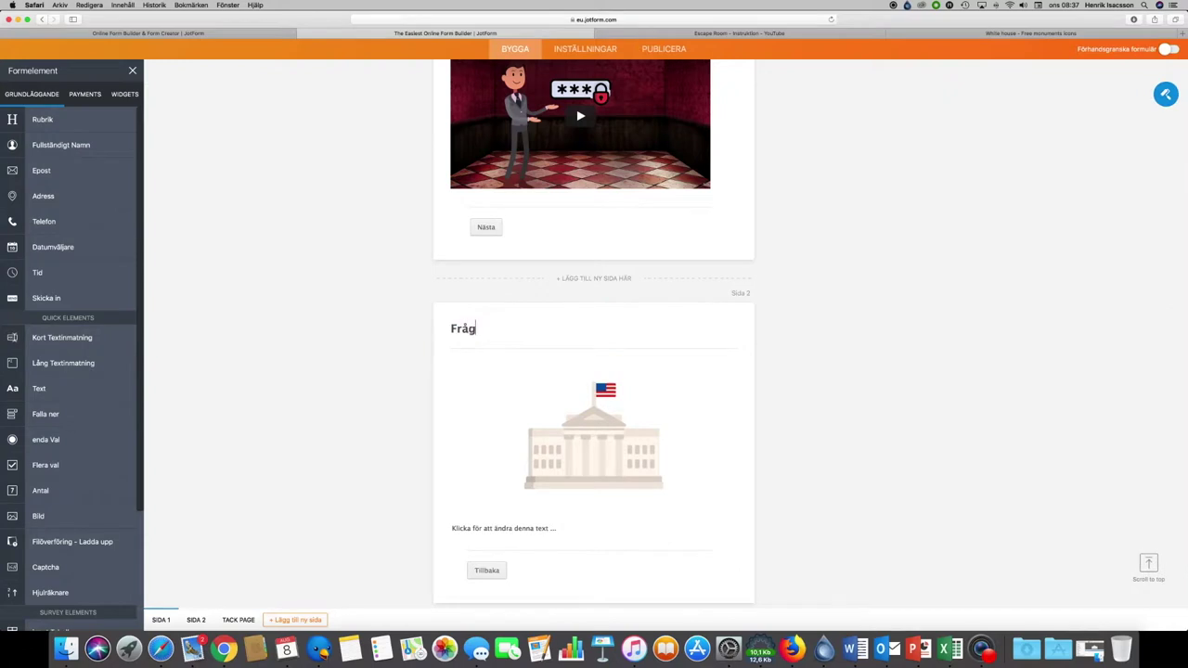
pyautogui.write('a 1')
# Step: Replace the text element's placeholder with 'Vad heter den amerikanska presidenten?'
pyautogui.scroll(-3, 564, 374)
pyautogui.click(522, 430)
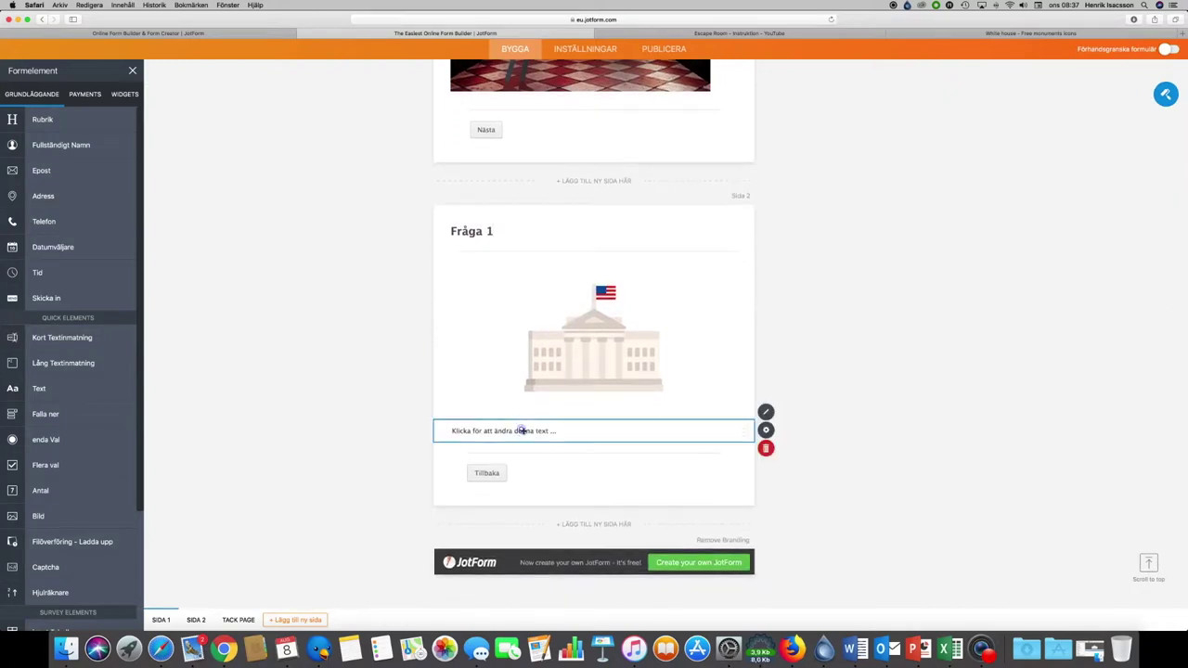
pyautogui.click(522, 431)
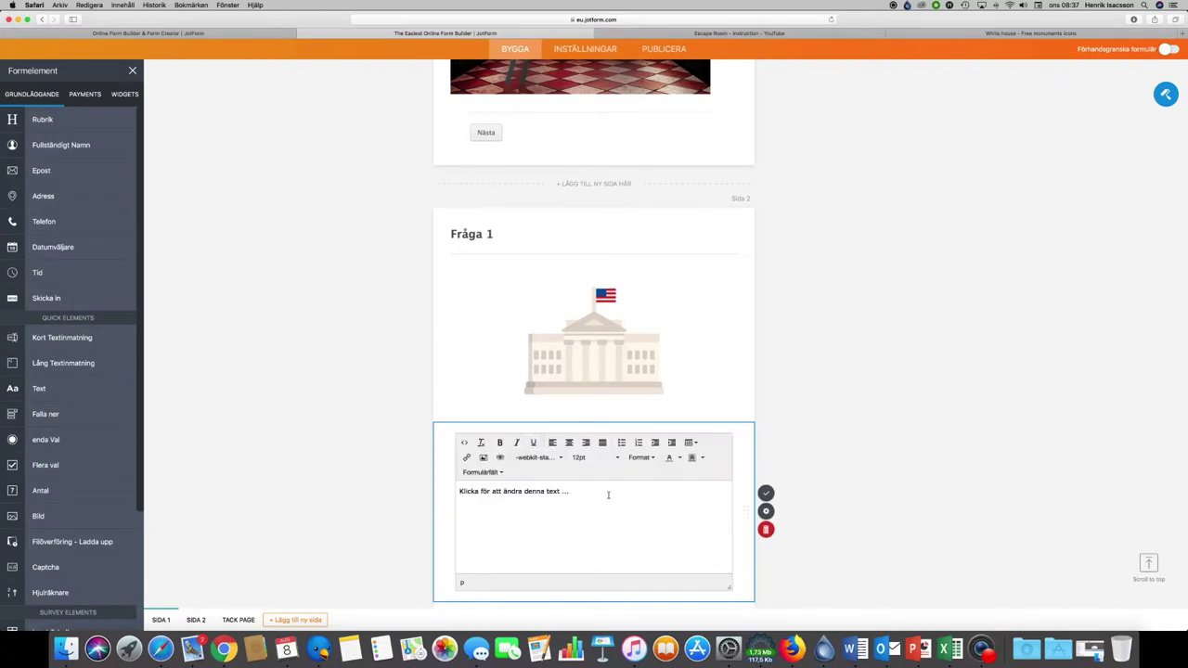
pyautogui.moveTo(586, 493); pyautogui.dragTo(366, 495)
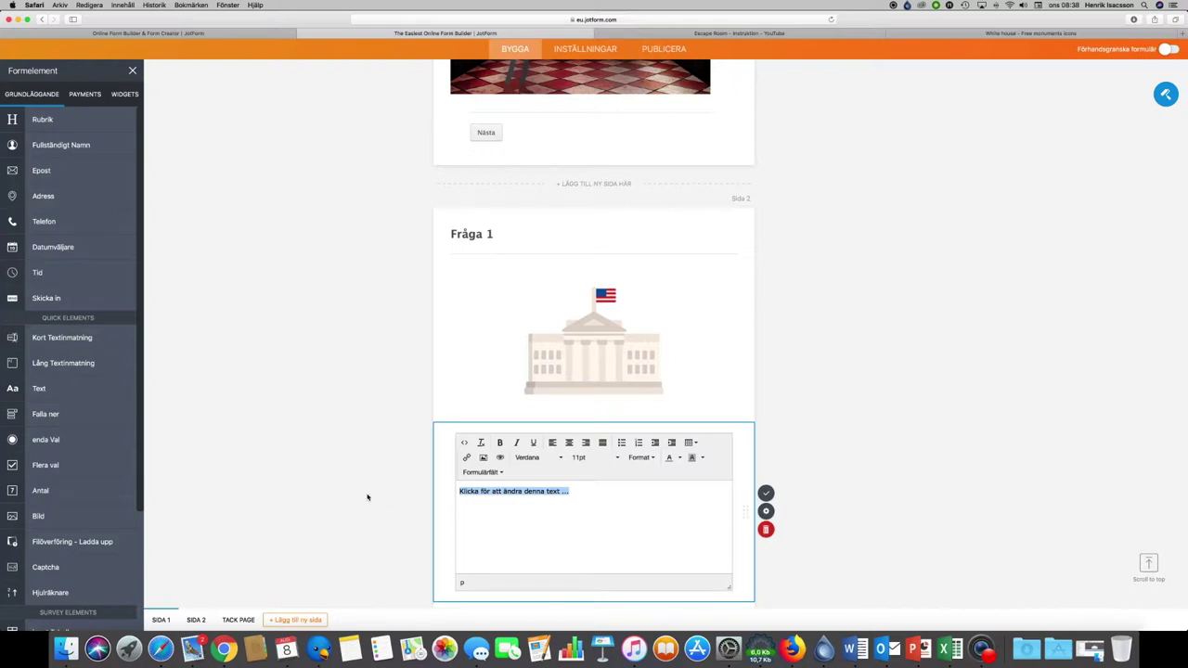
pyautogui.write('Vad heter')
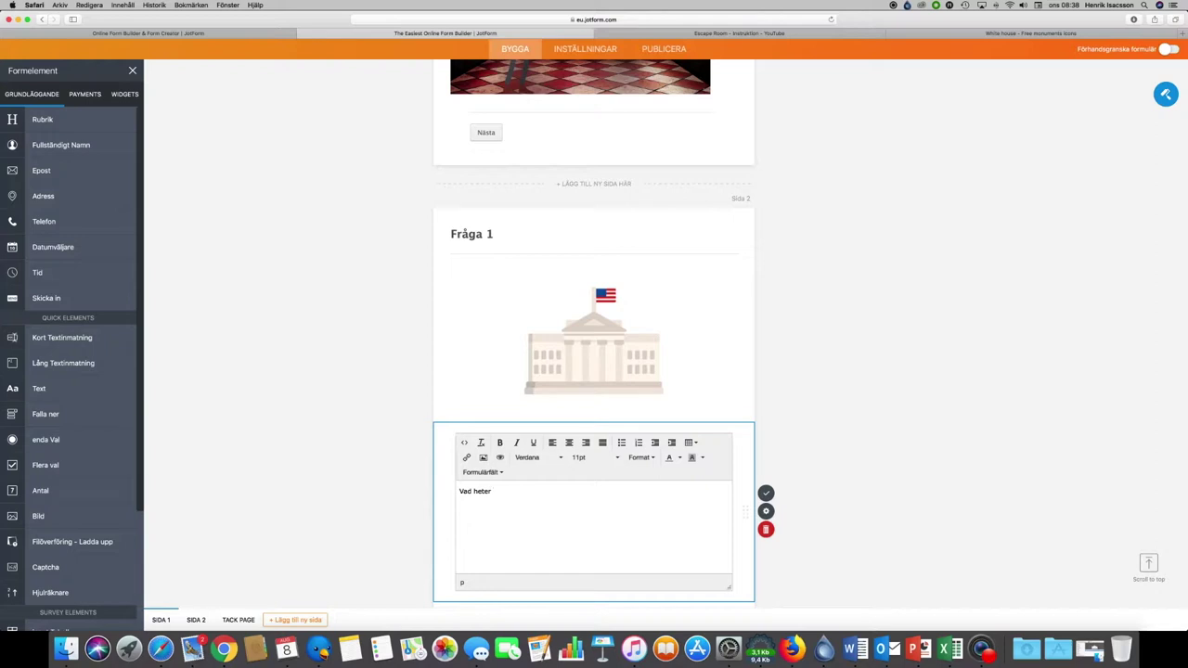
pyautogui.write(' den amerikanska presidenten?')
pyautogui.click(766, 495)
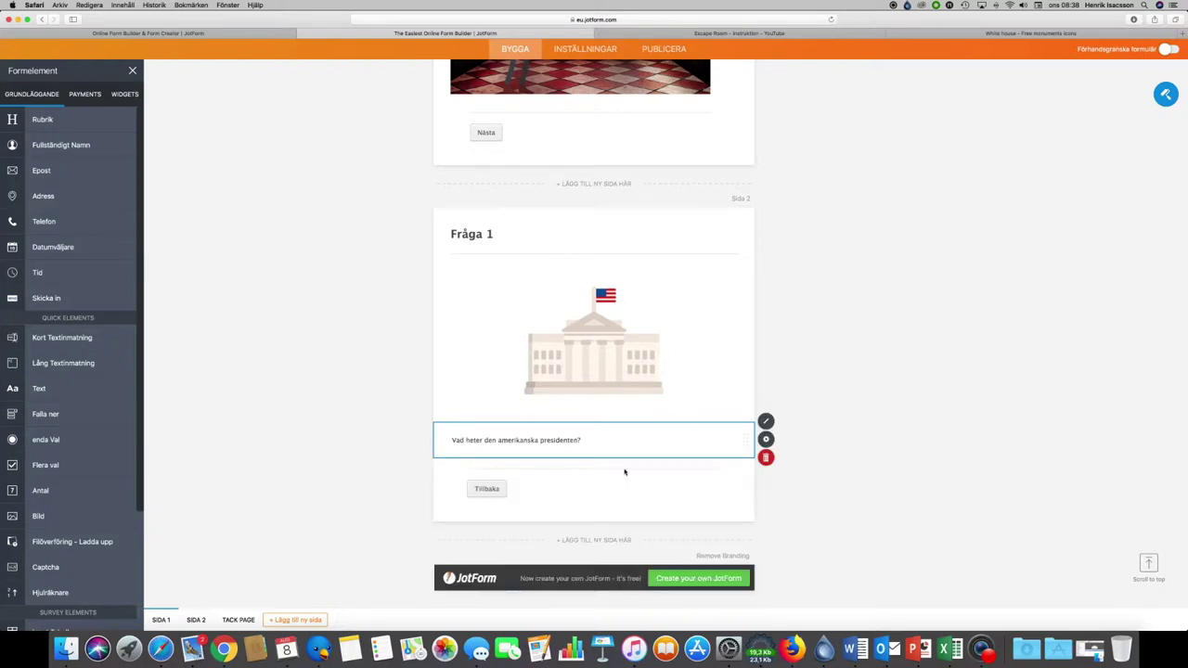
pyautogui.scroll(-2, 371, 300)
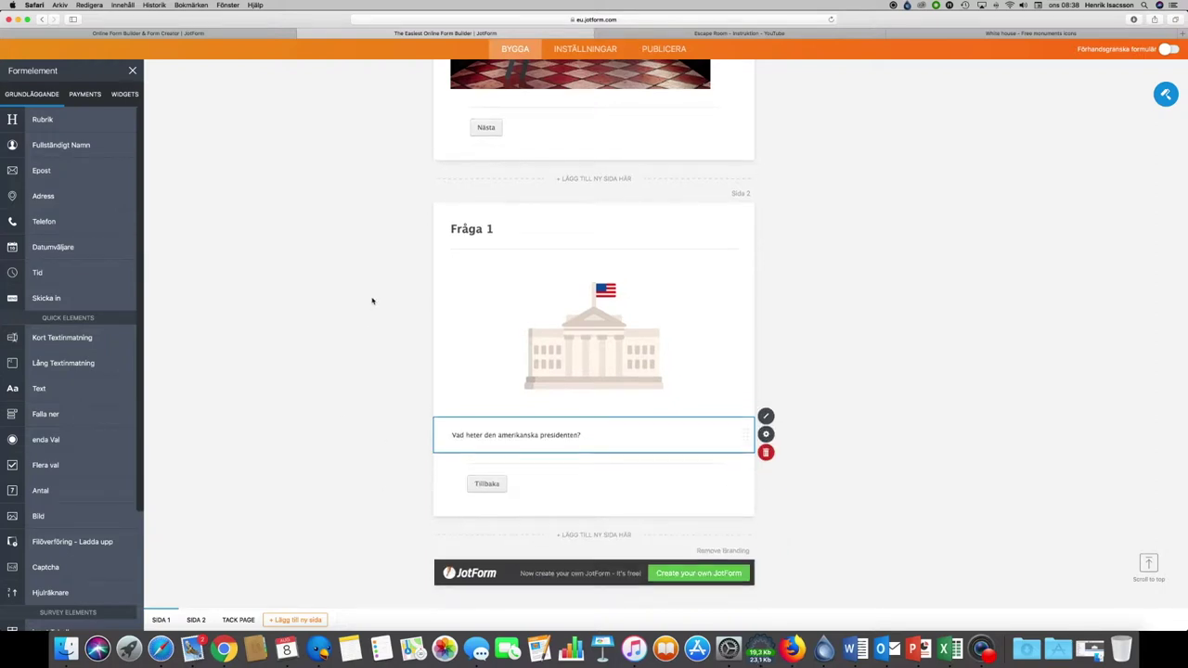
# Step: Add a Kort Textinmatning answer field under the question and label it 'Svar 1'
pyautogui.click(549, 493)
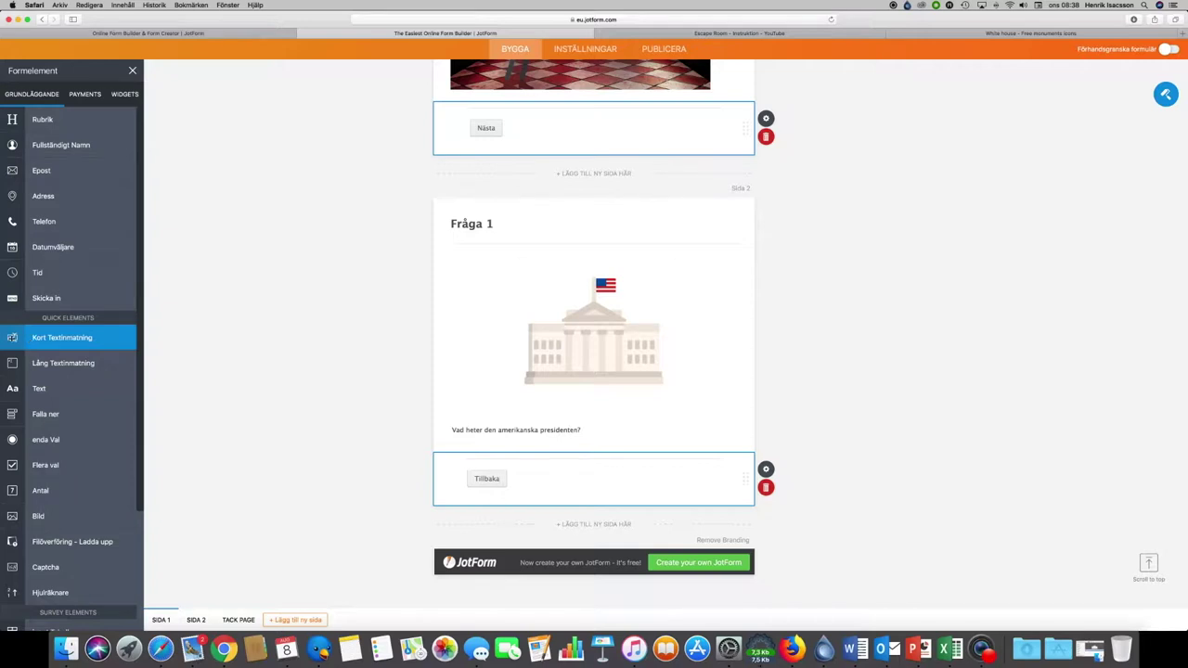
pyautogui.moveTo(11, 338); pyautogui.dragTo(469, 476)
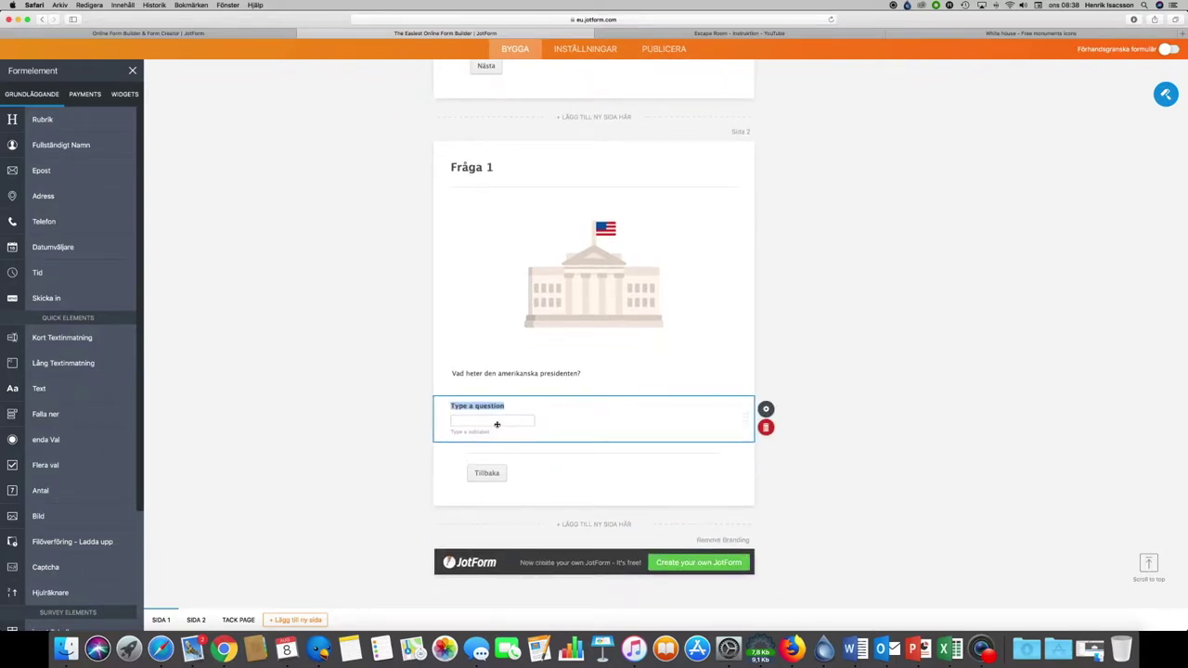
pyautogui.click(468, 407)
pyautogui.doubleClick(487, 406)
pyautogui.click(384, 415)
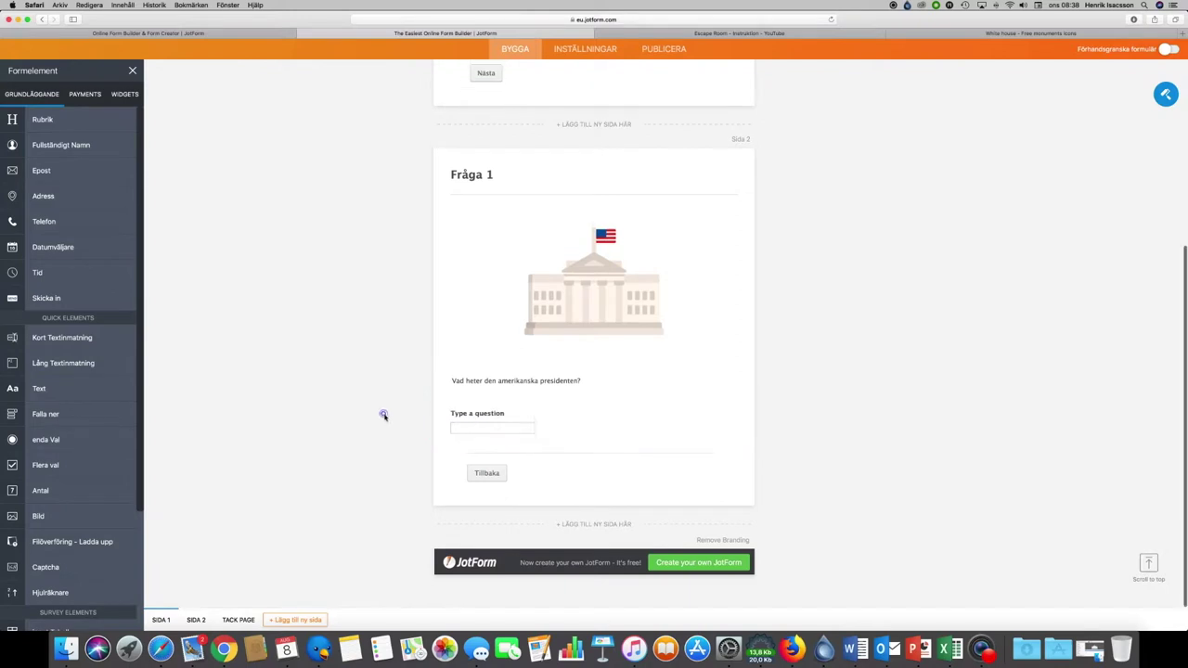
pyautogui.click(486, 411)
pyautogui.tripleClick(485, 410)
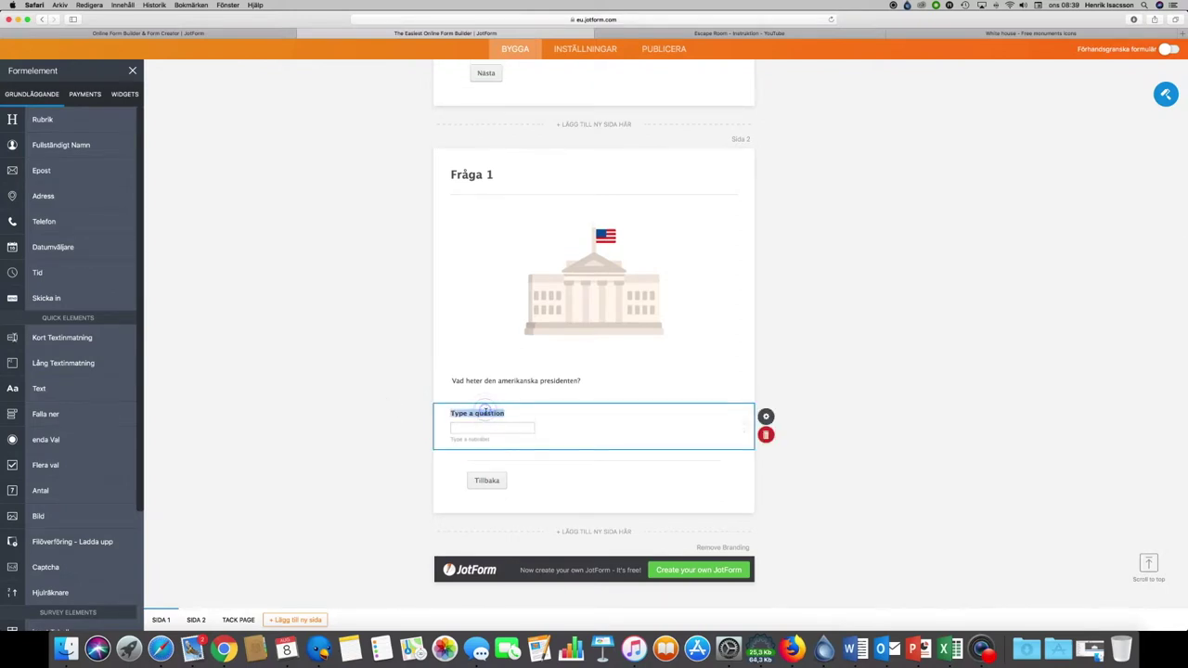
pyautogui.write('Svar 1')
pyautogui.click(609, 489)
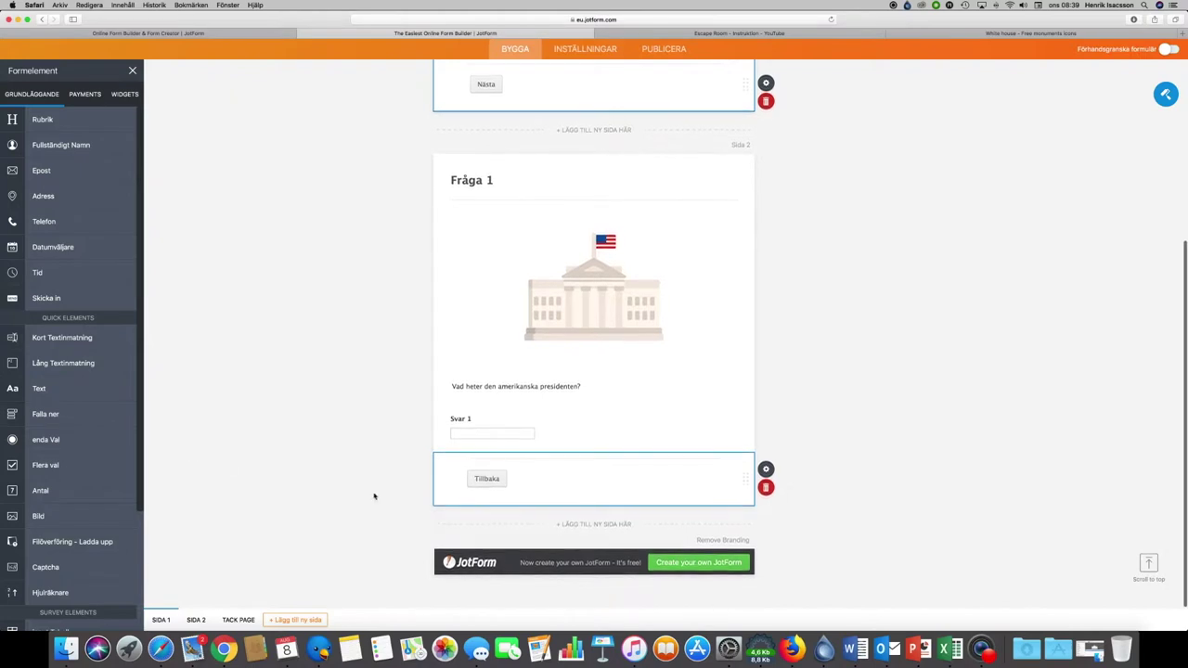
# Step: Add a third page holding an empty image element, then go to the Flaticon tab
pyautogui.click(594, 524)
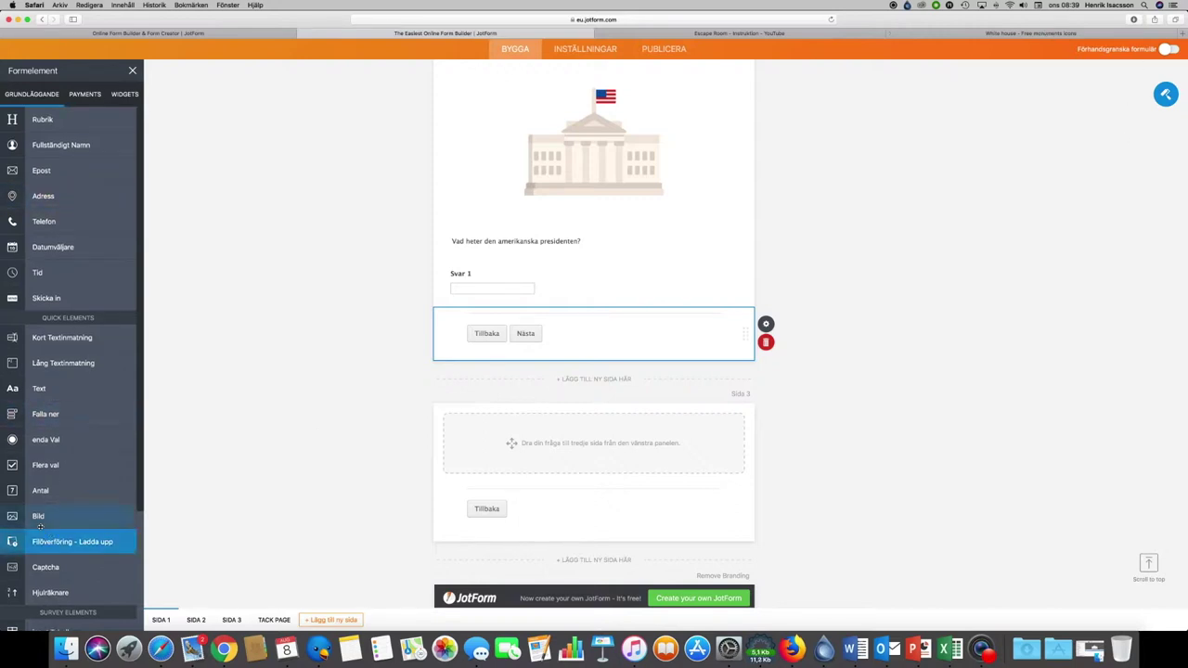
pyautogui.moveTo(40, 526); pyautogui.dragTo(560, 459)
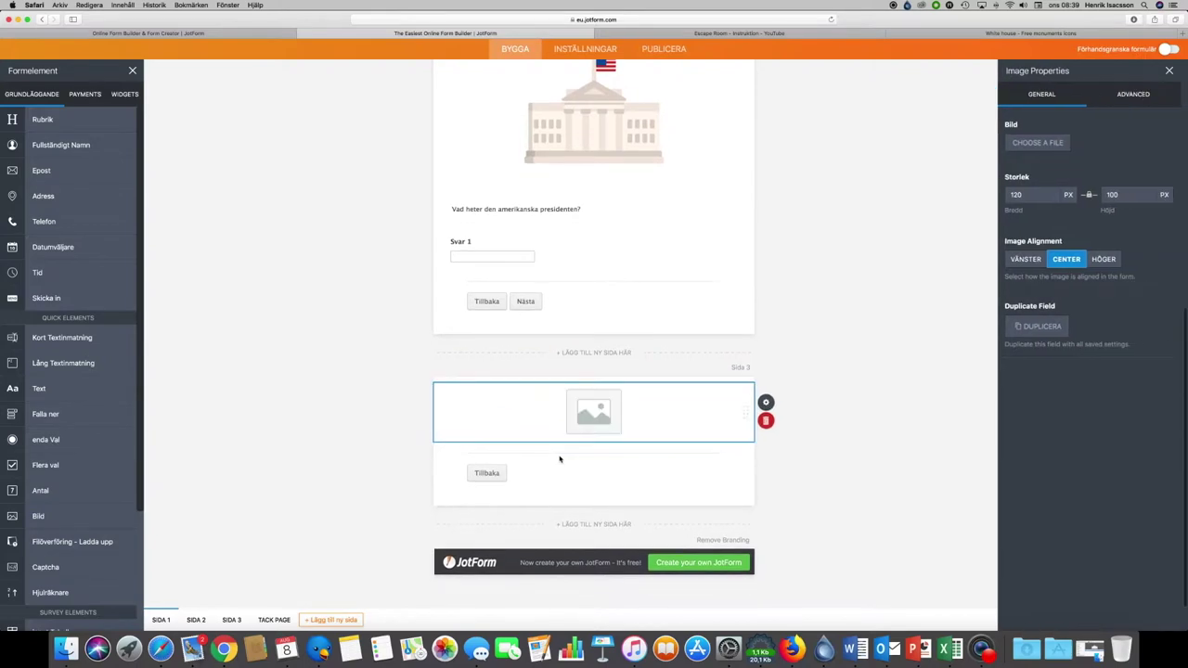
pyautogui.click(1024, 34)
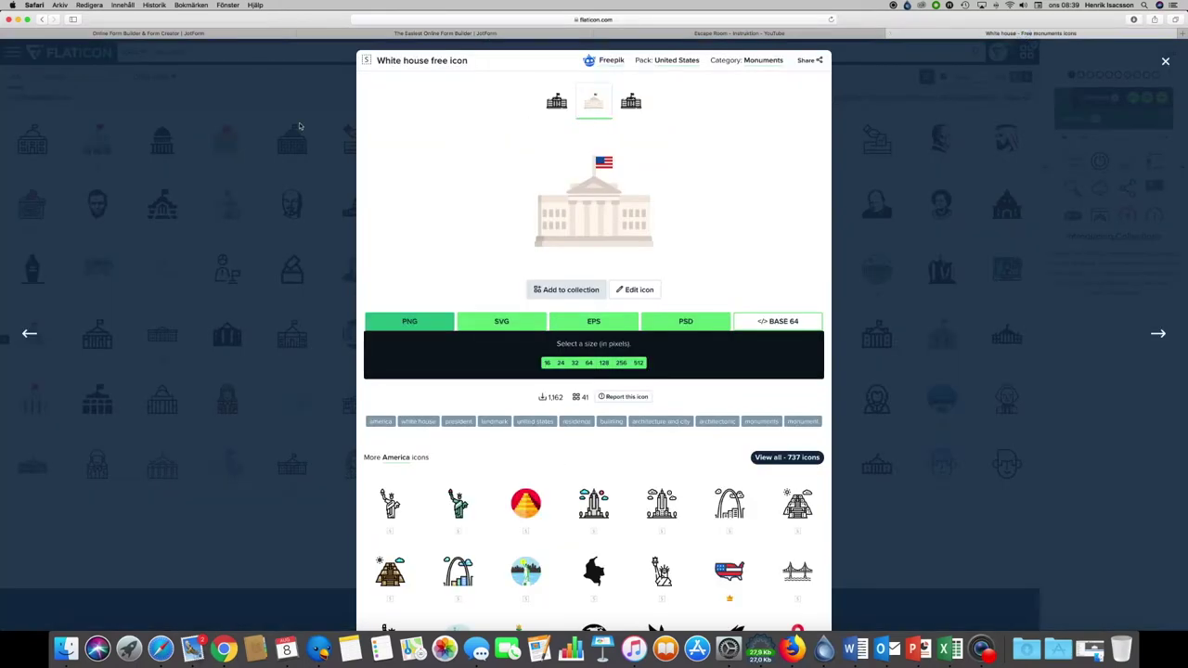
# Step: Close the White House icon details, search Flaticon for 'error' and open the first icon
pyautogui.click(299, 126)
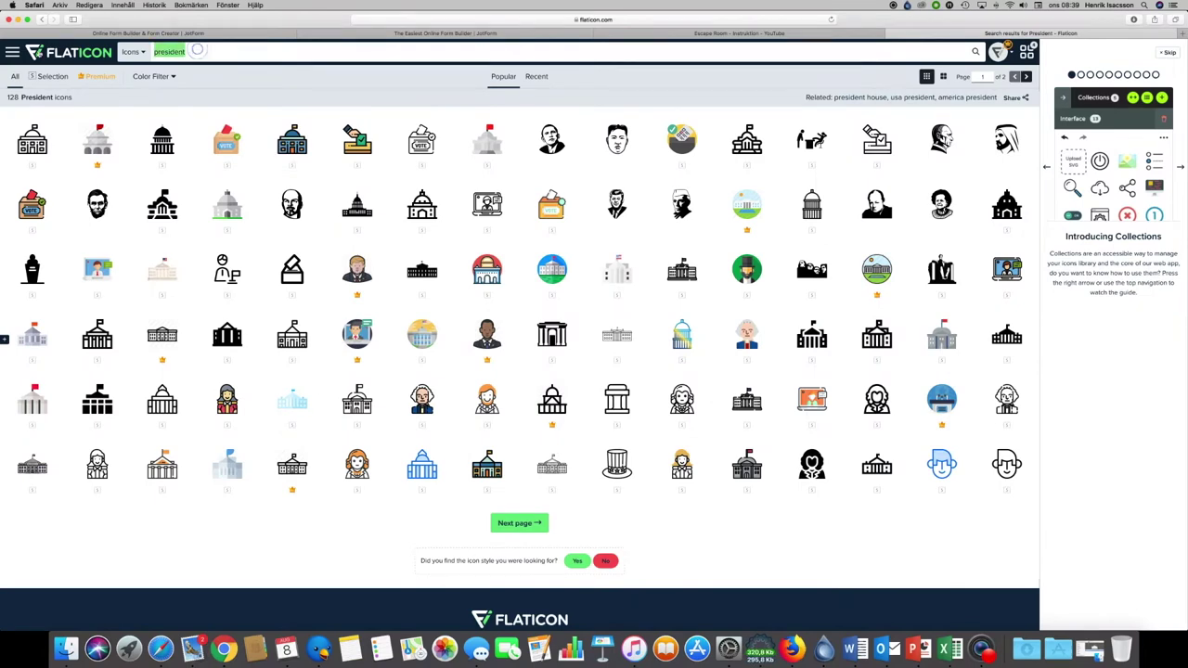
pyautogui.write('error')
pyautogui.press('Return')
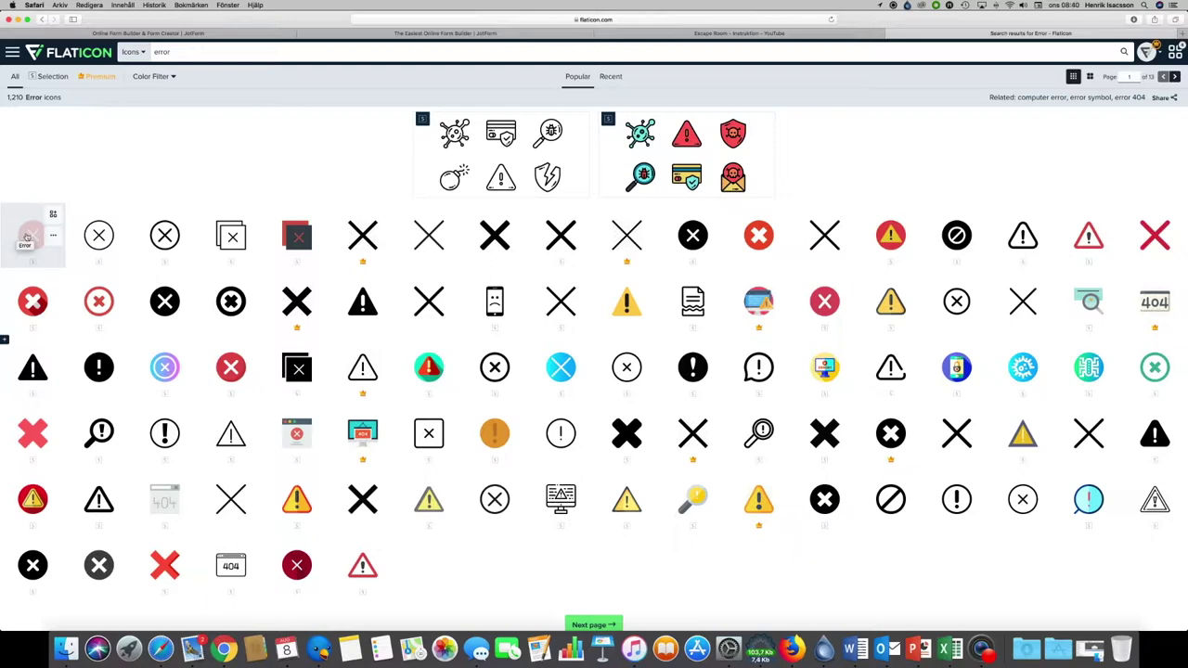
pyautogui.click(25, 237)
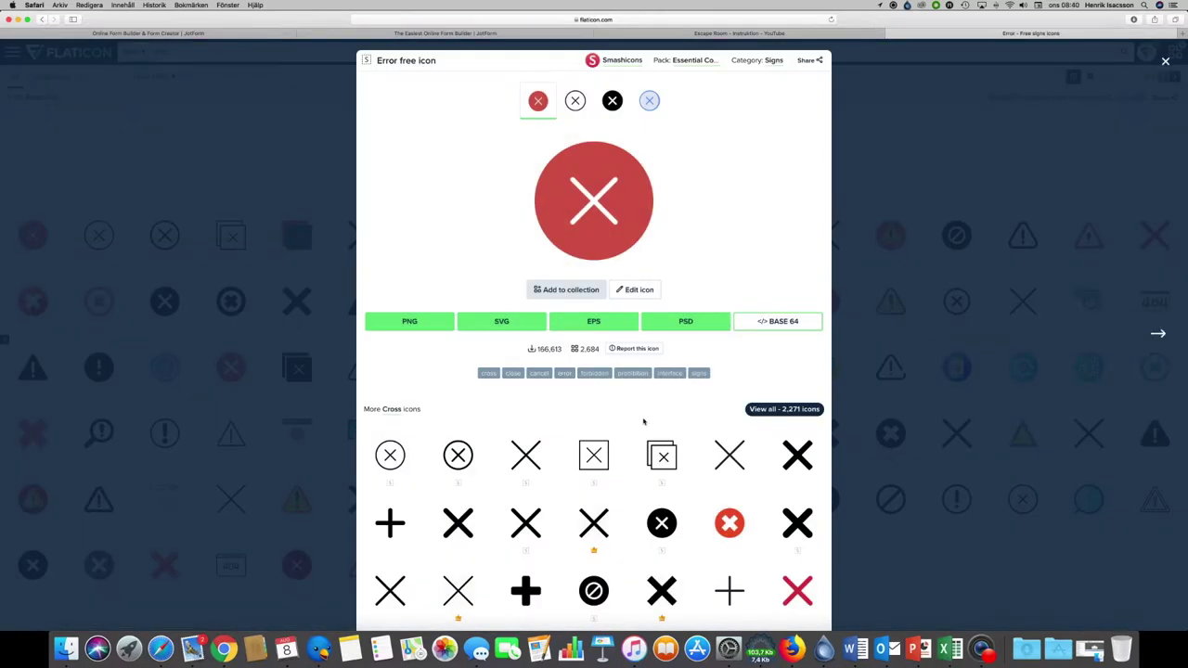
# Step: Download the red Error icon as a 512 px PNG and return to JotForm
pyautogui.click(409, 322)
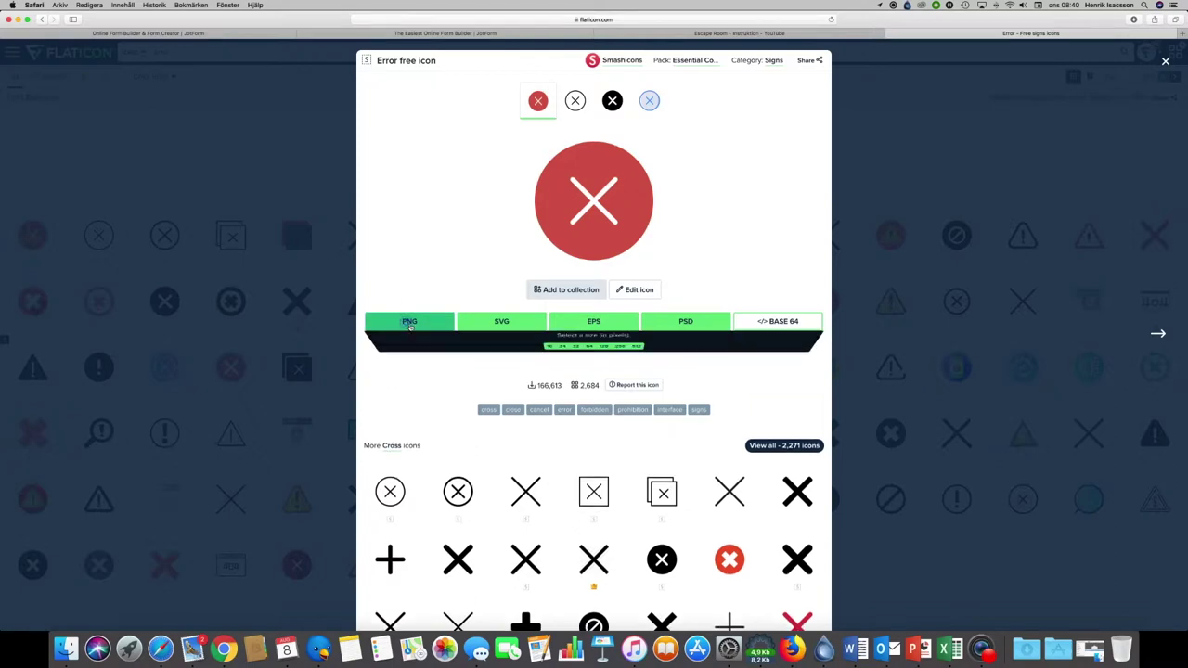
pyautogui.click(638, 363)
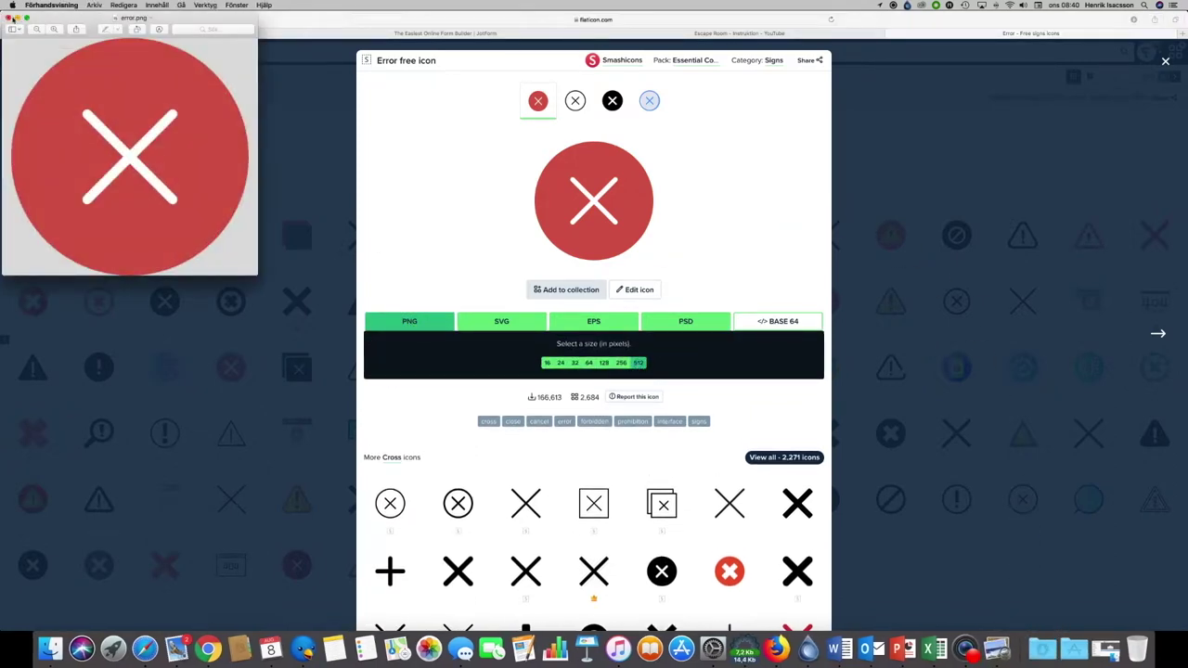
pyautogui.click(8, 18)
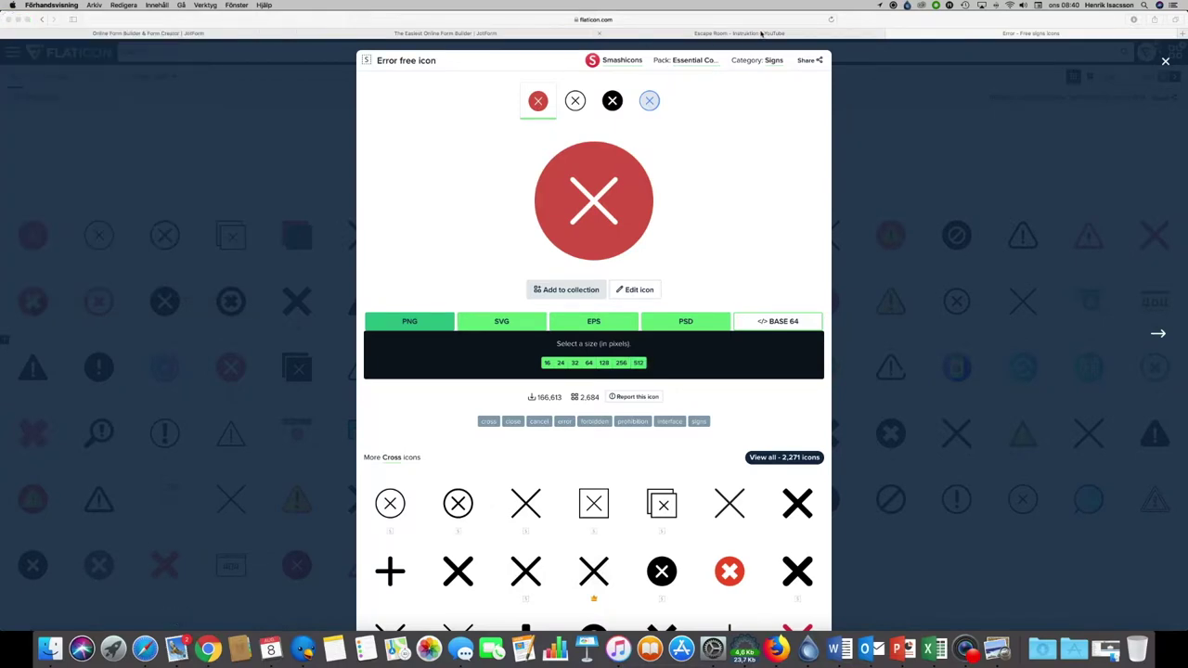
pyautogui.click(492, 33)
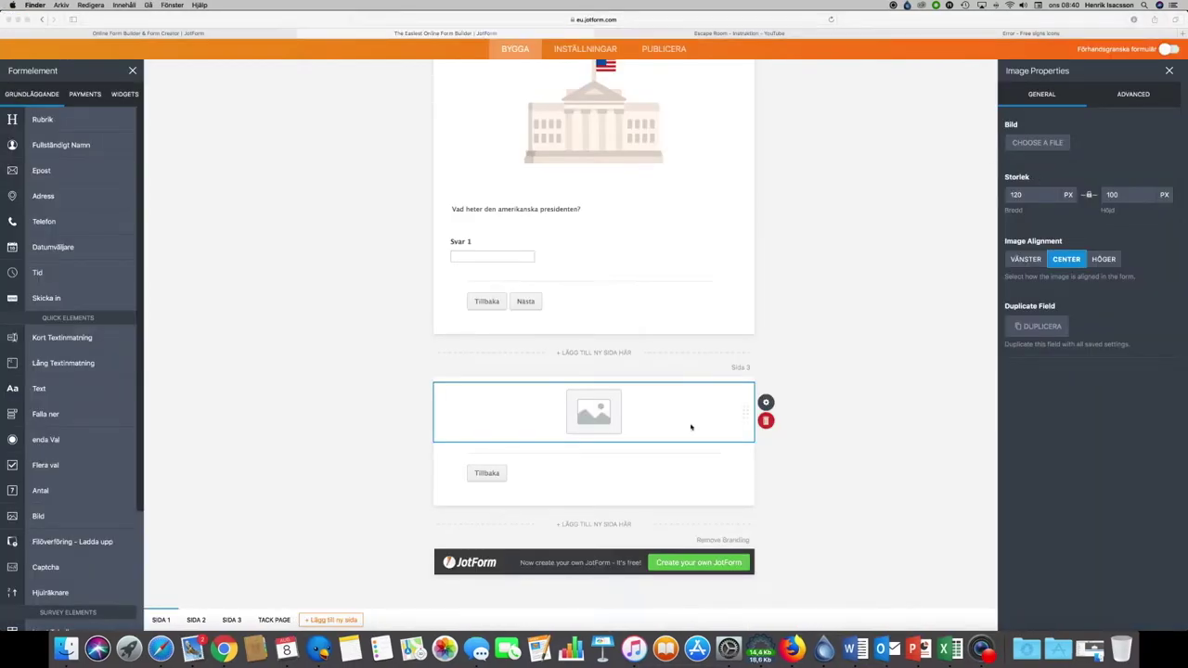
# Step: Upload error.png into the image element on page 3 and set its width to 300
pyautogui.click(1025, 154)
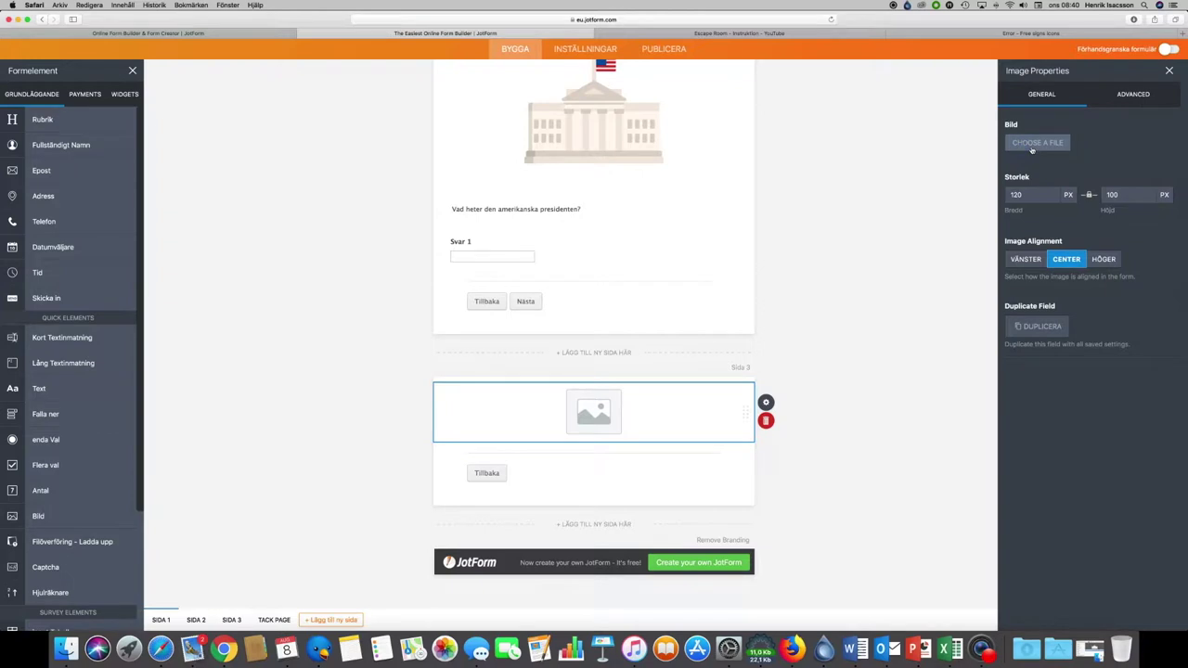
pyautogui.click(1031, 145)
pyautogui.click(67, 652)
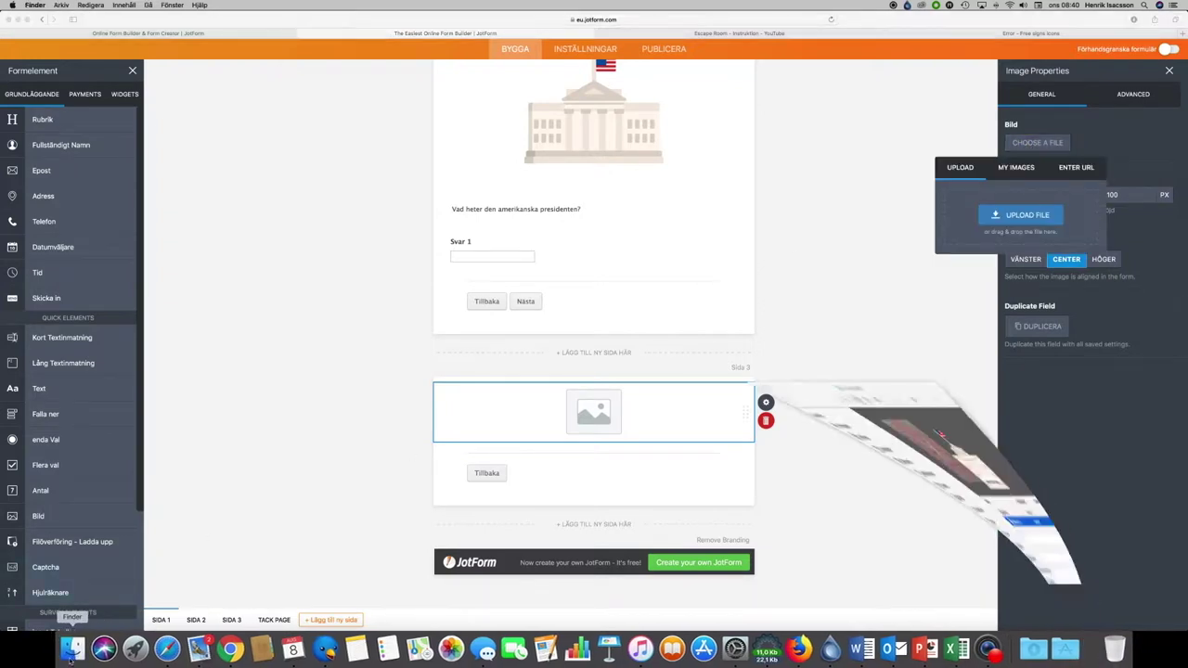
pyautogui.moveTo(568, 254); pyautogui.dragTo(1010, 211)
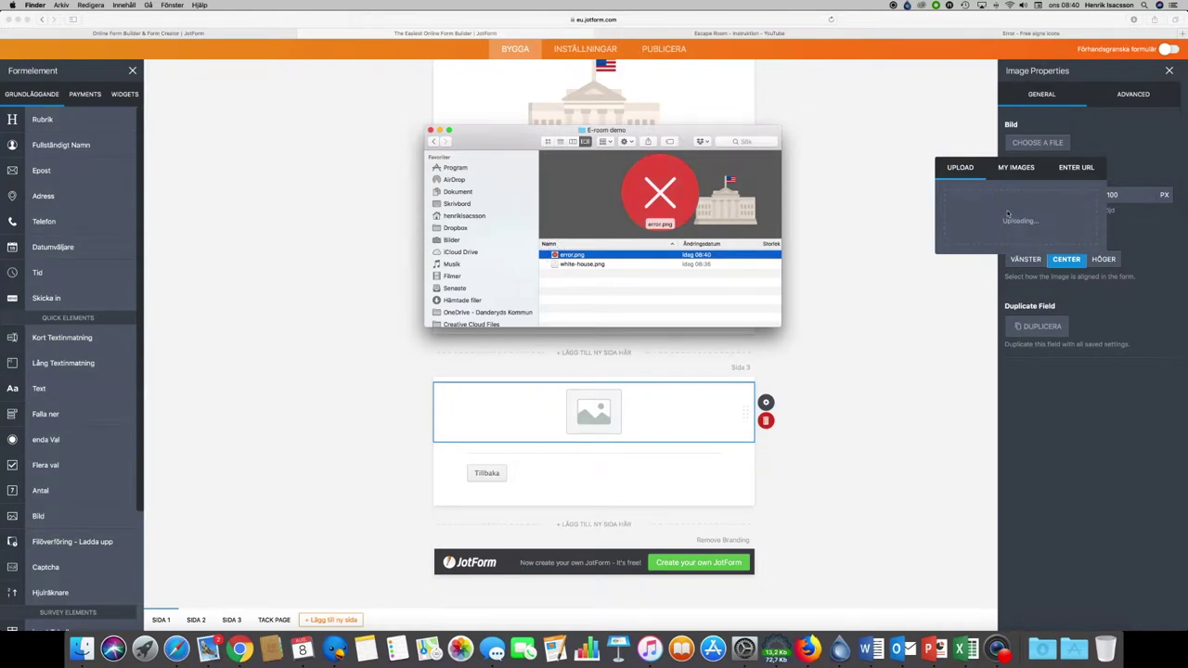
pyautogui.click(439, 129)
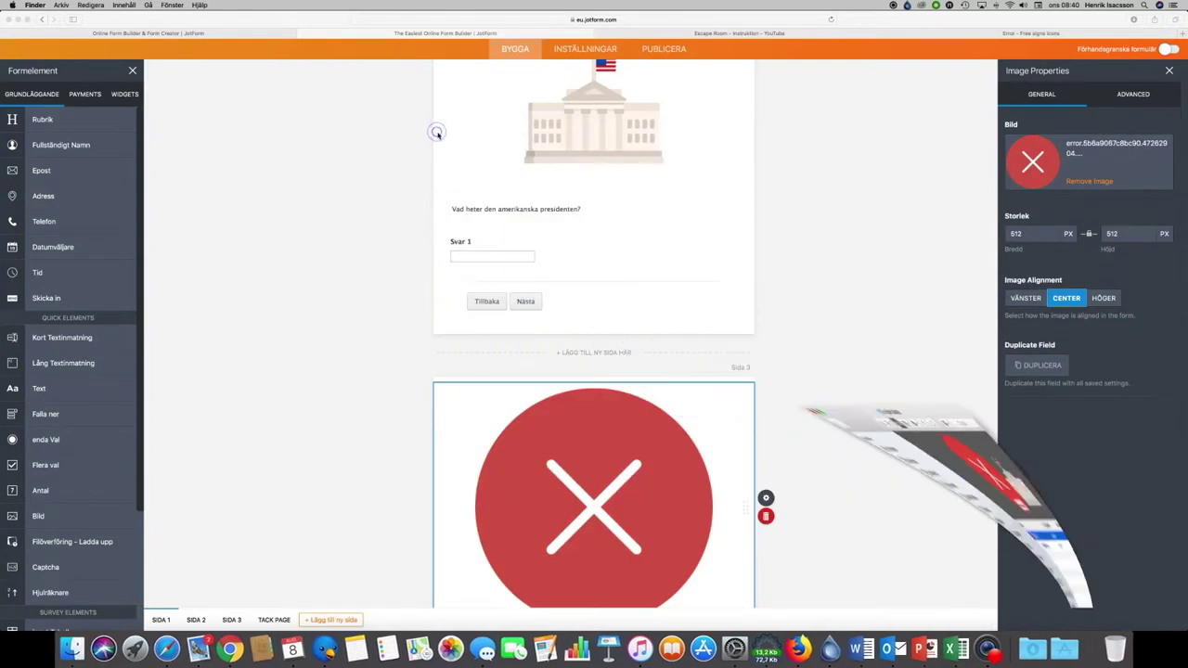
pyautogui.click(1016, 234)
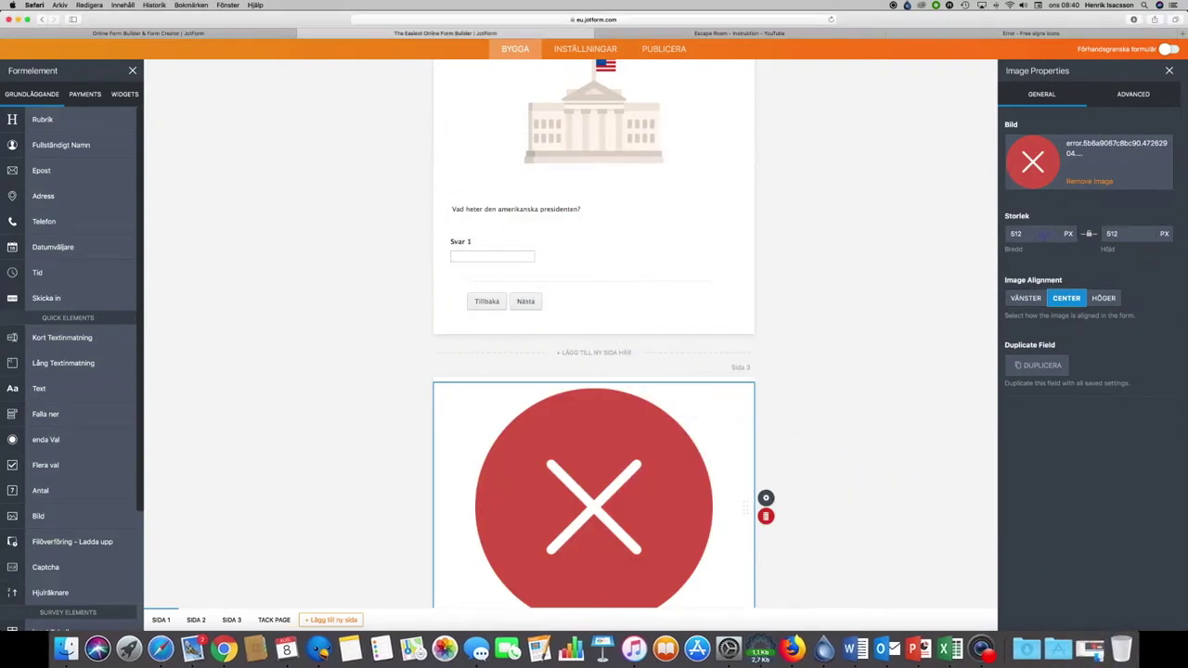
pyautogui.doubleClick(1017, 234)
pyautogui.write('300')
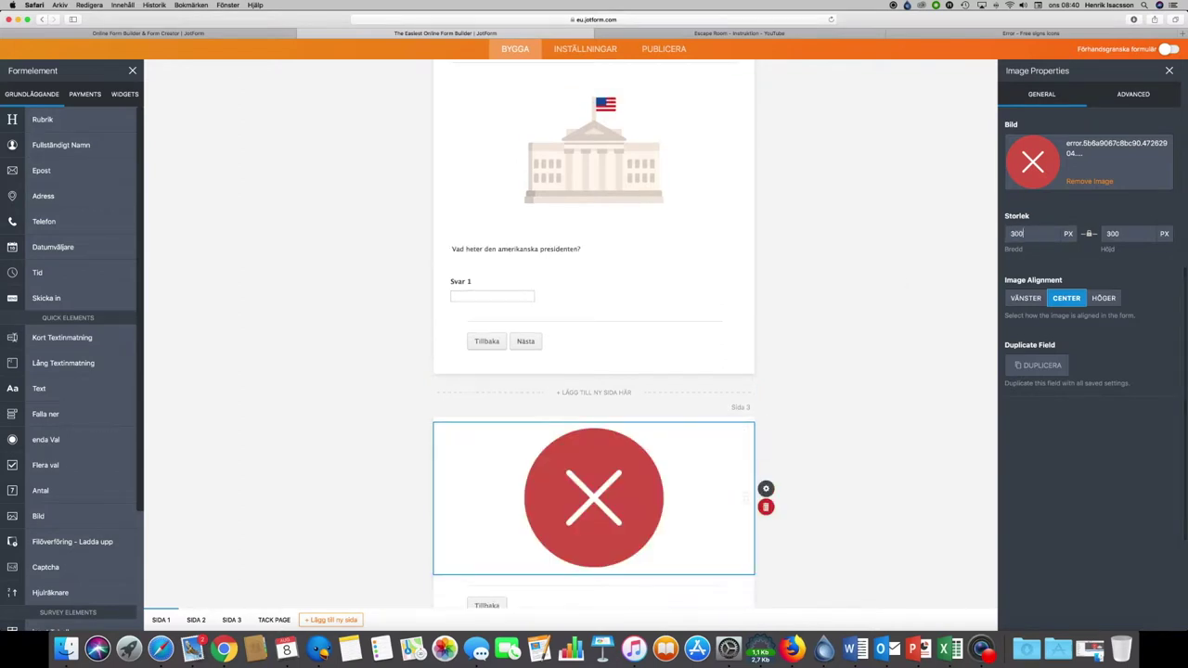
pyautogui.scroll(-3, 972, 399)
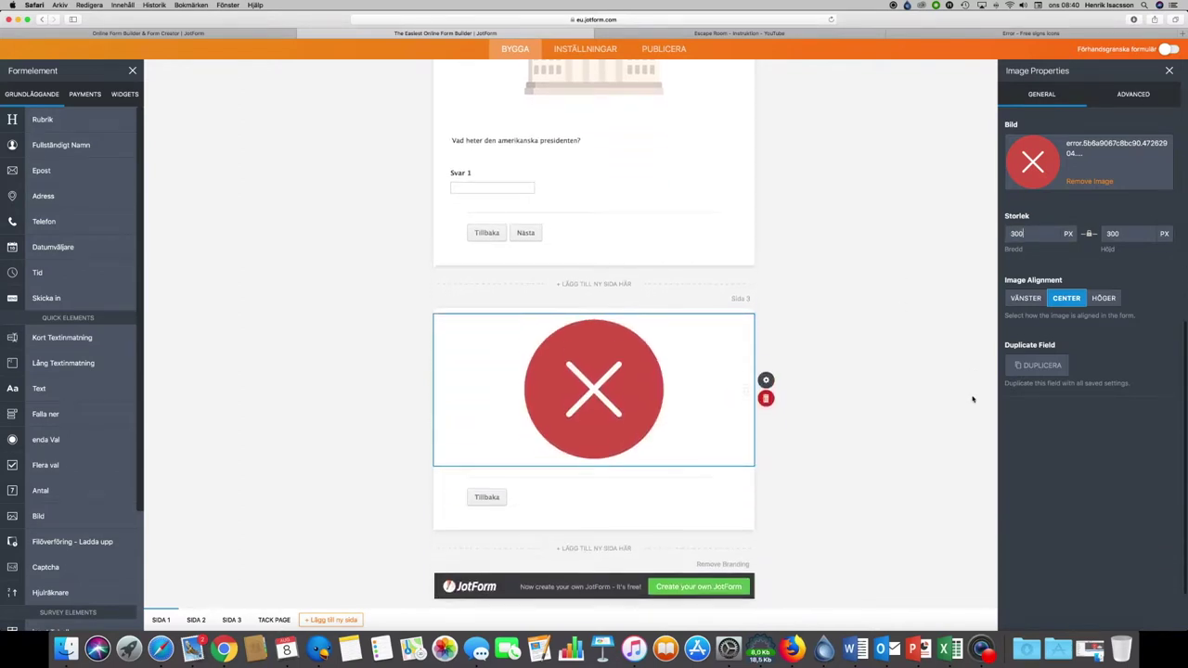
pyautogui.click(624, 481)
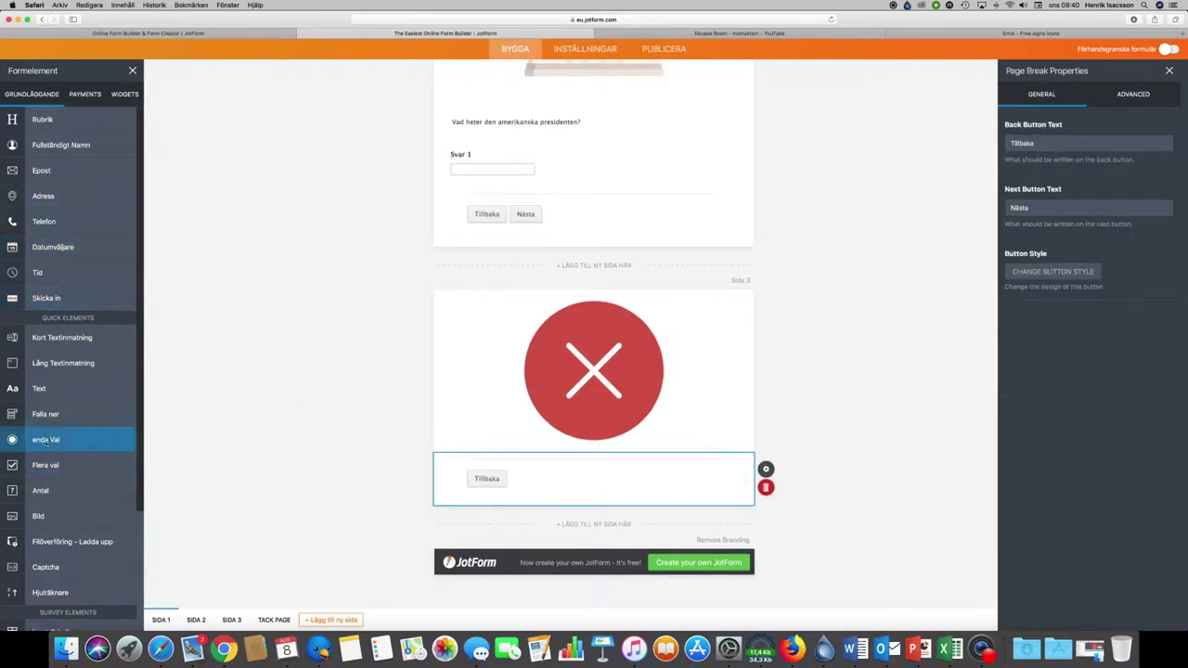
# Step: Add a heading at the top of page 3 reading 'Ert svar var fel'
pyautogui.moveTo(41, 122); pyautogui.dragTo(494, 316)
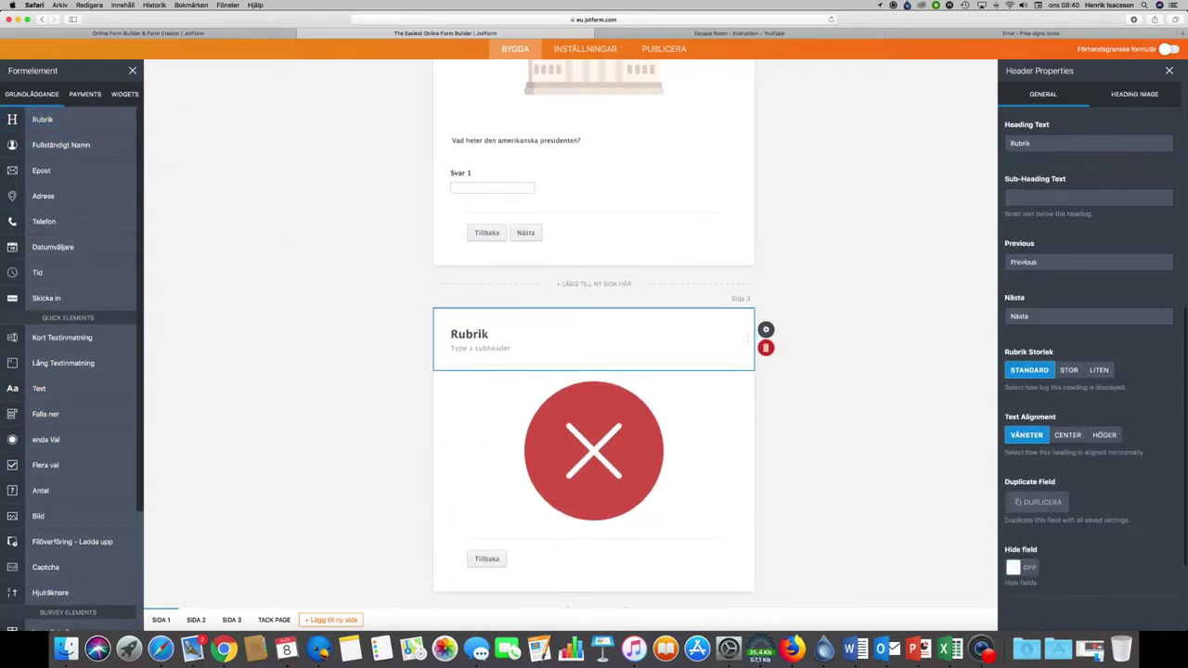
pyautogui.doubleClick(470, 334)
pyautogui.write('D')
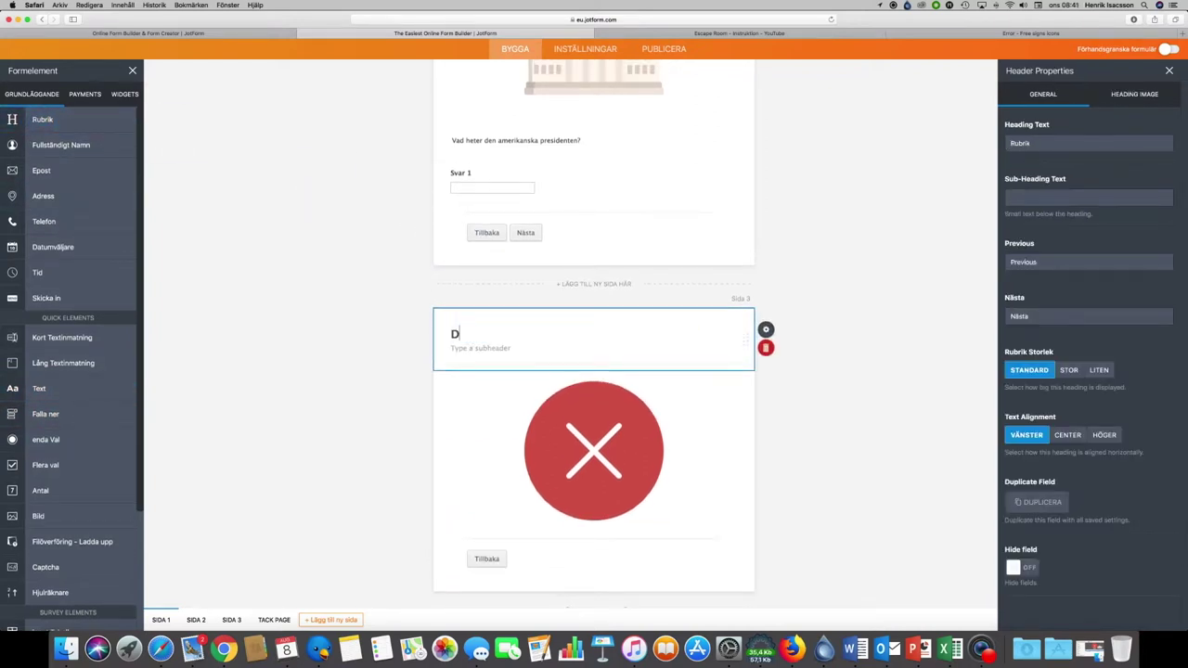
pyautogui.write('is')
pyautogui.press('BackSpace')
pyautogui.press('BackSpace')
pyautogui.press('BackSpace')
pyautogui.press('BackSpace')
pyautogui.write('Ert svar var fel')
# Step: Close Header Properties and review page 3's heading, red error icon and Tillbaka button
pyautogui.scroll(-2, 353, 442)
pyautogui.click(351, 440)
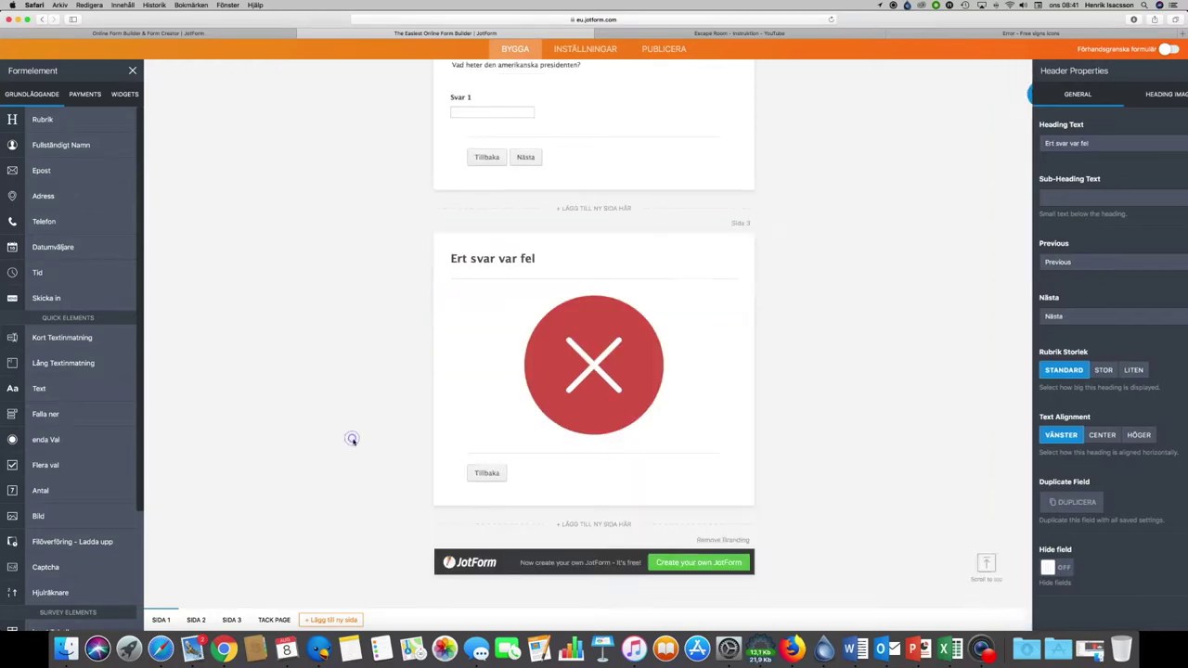
pyautogui.scroll(2, 352, 386)
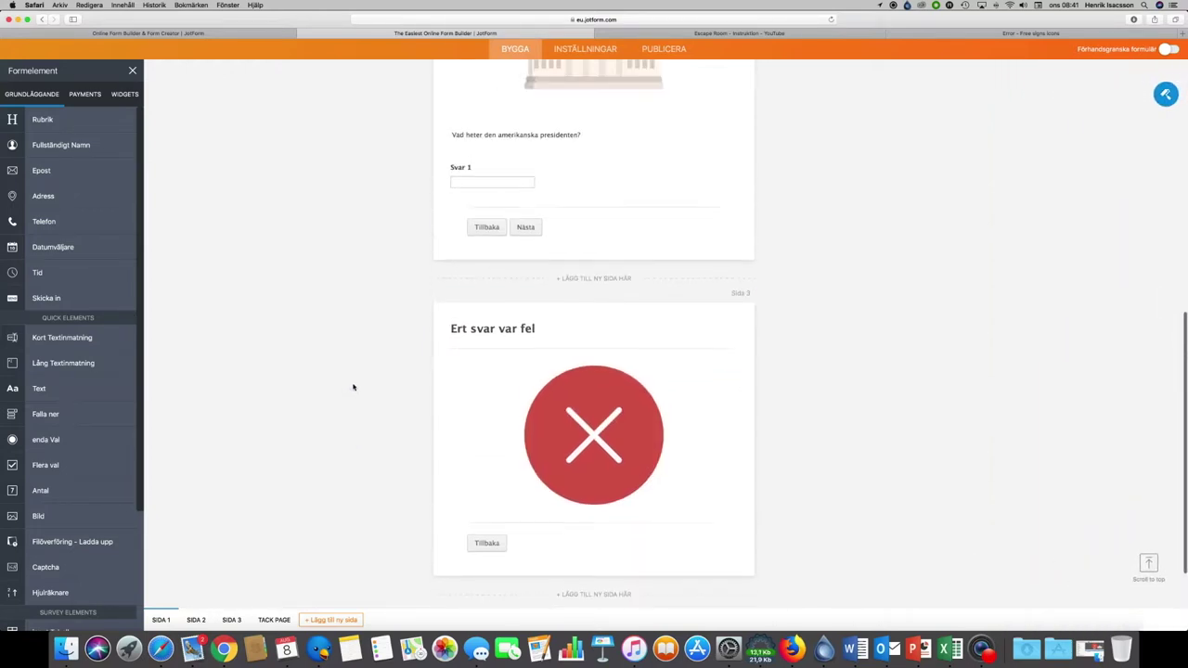
pyautogui.scroll(3, 353, 387)
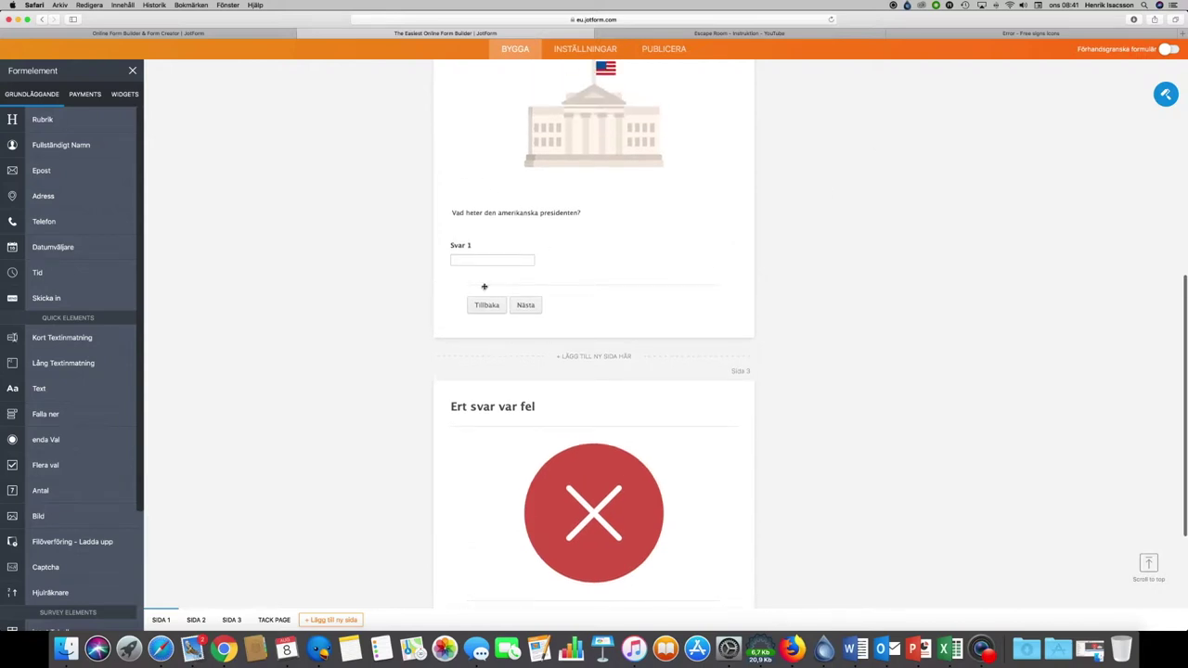
pyautogui.scroll(-2, 411, 332)
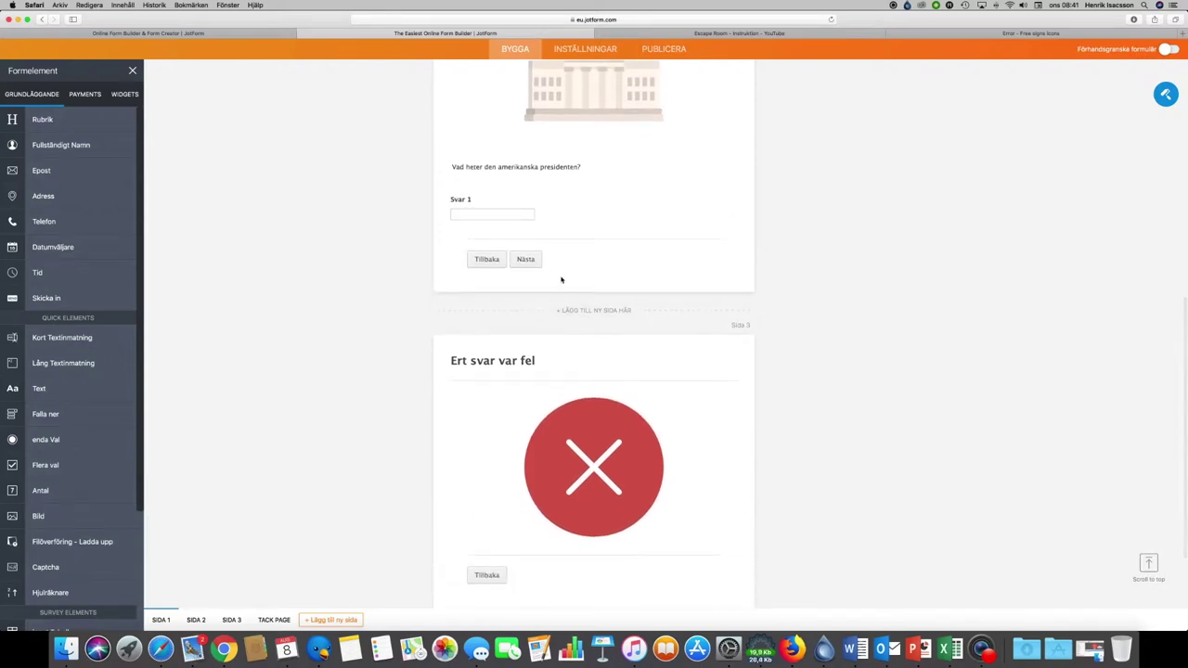
pyautogui.scroll(-2, 525, 449)
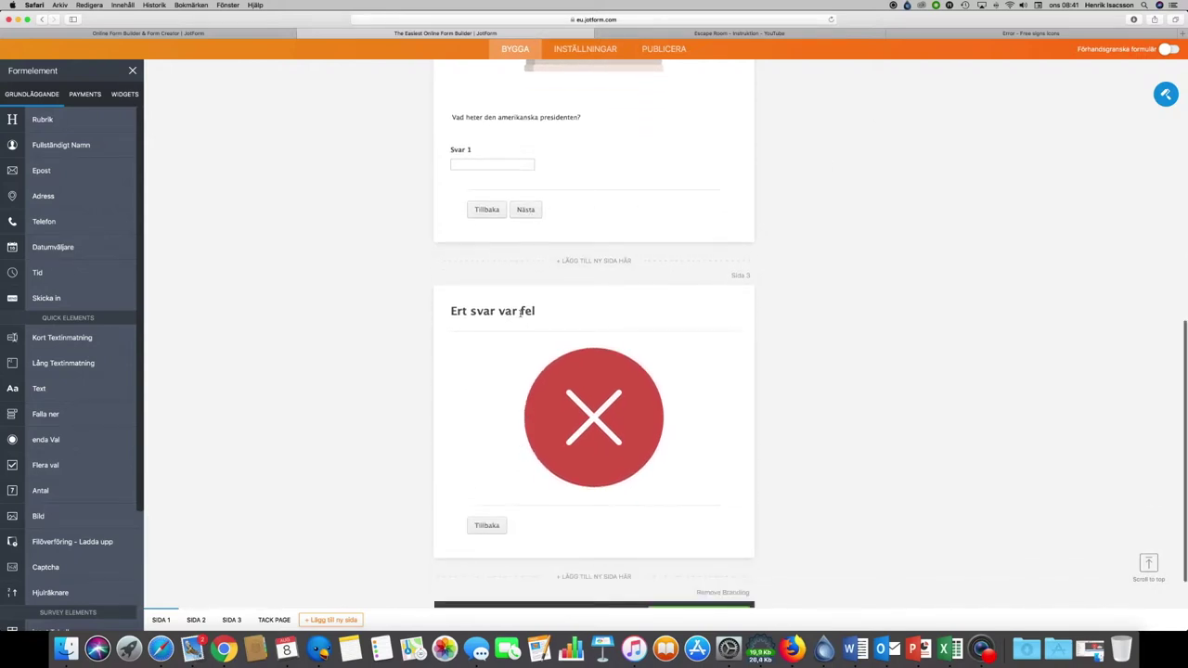
pyautogui.scroll(-2, 480, 490)
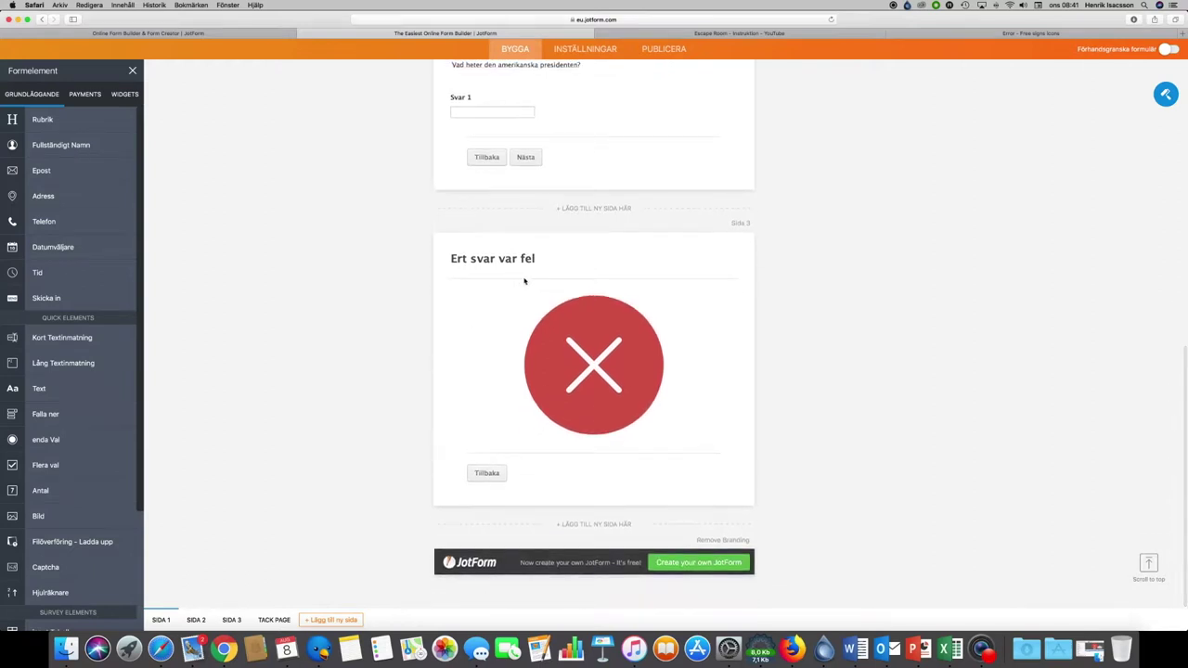
pyautogui.scroll(-1, 477, 337)
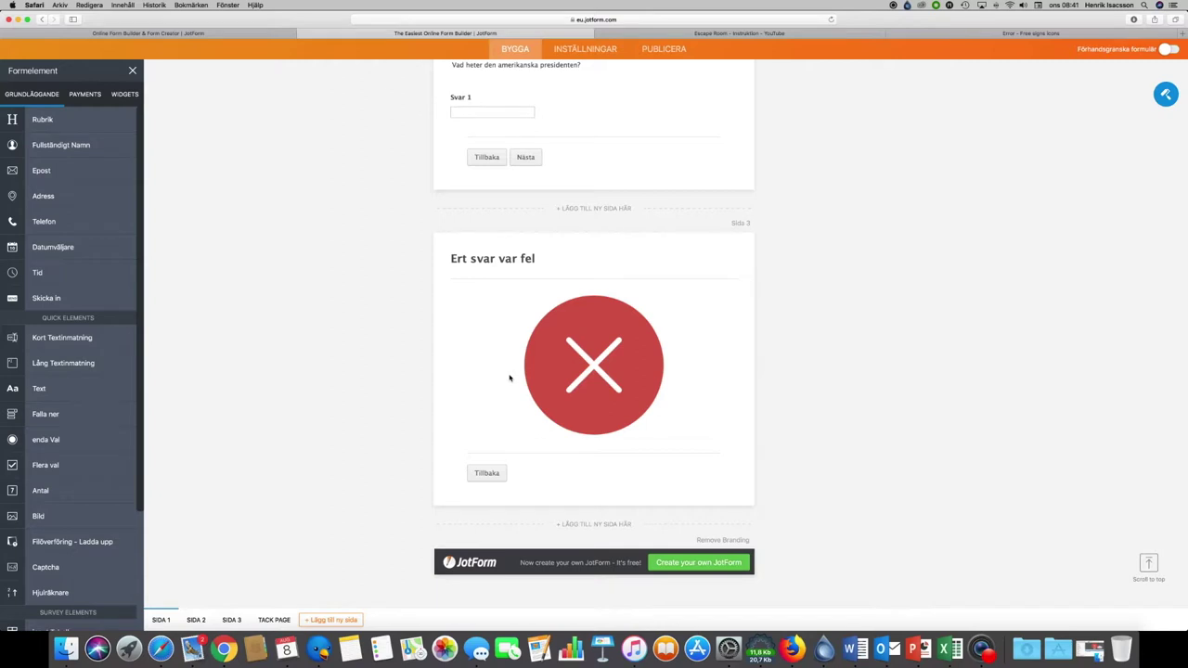
# Step: Add a new page 4 after the wrong-answer page with a heading reading 'Fråga 2'
pyautogui.click(603, 525)
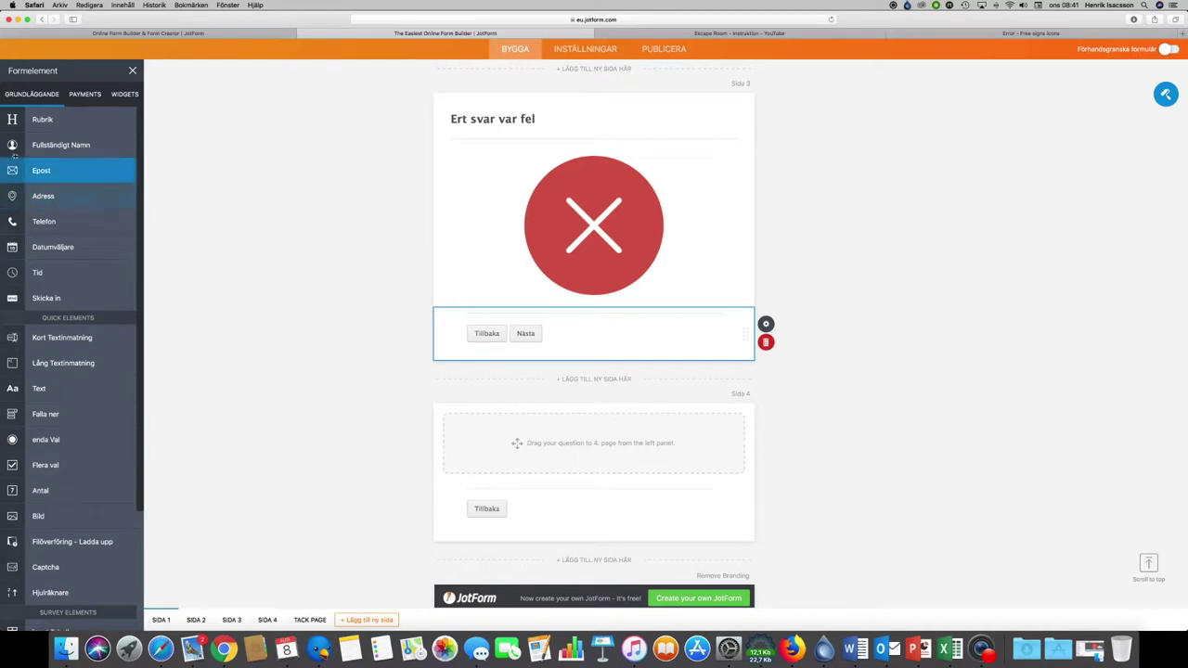
pyautogui.moveTo(19, 120); pyautogui.dragTo(465, 442)
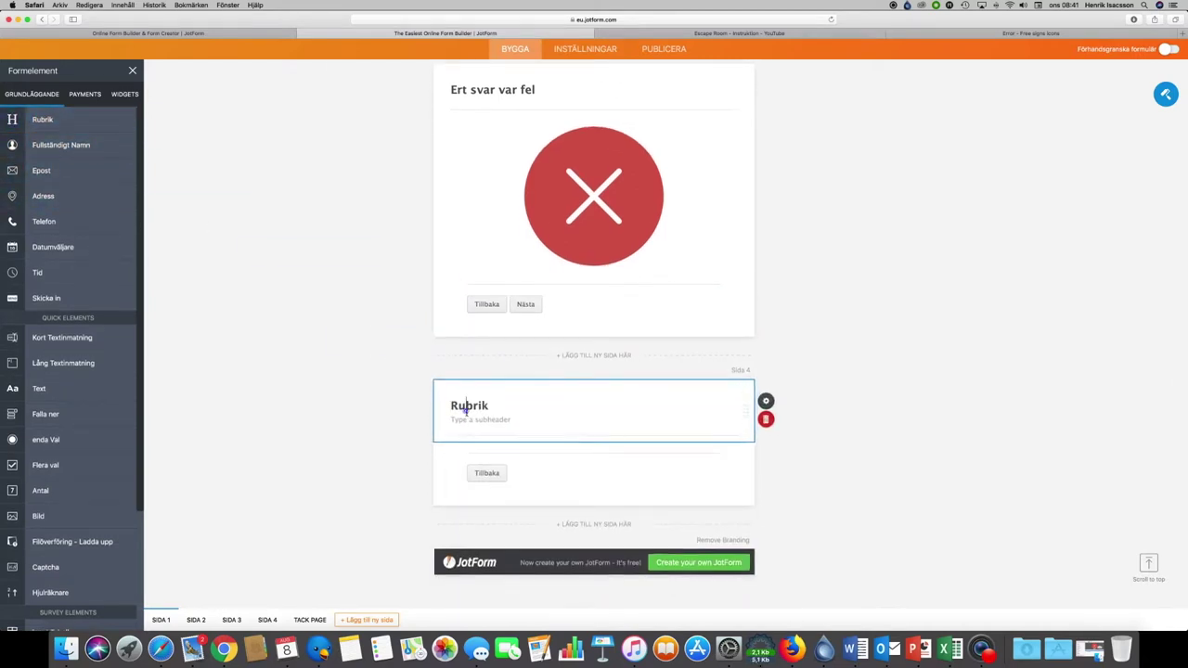
pyautogui.doubleClick(467, 406)
pyautogui.write('Uppgift 2')
pyautogui.scroll(6, 349, 326)
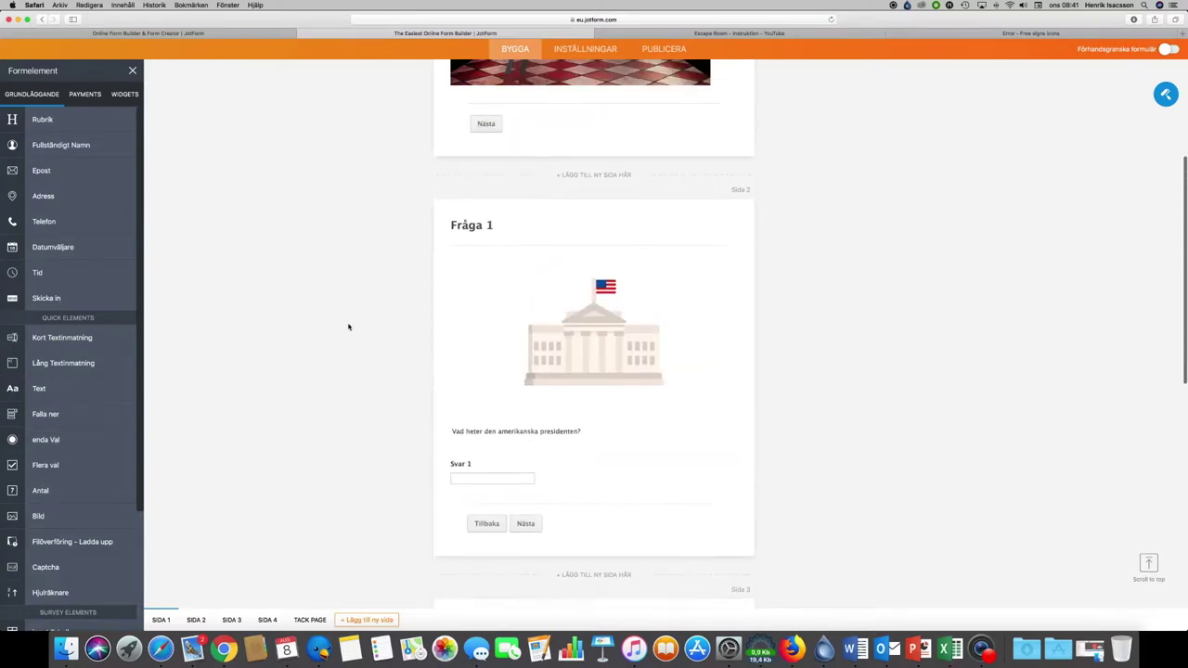
pyautogui.scroll(-6, 349, 327)
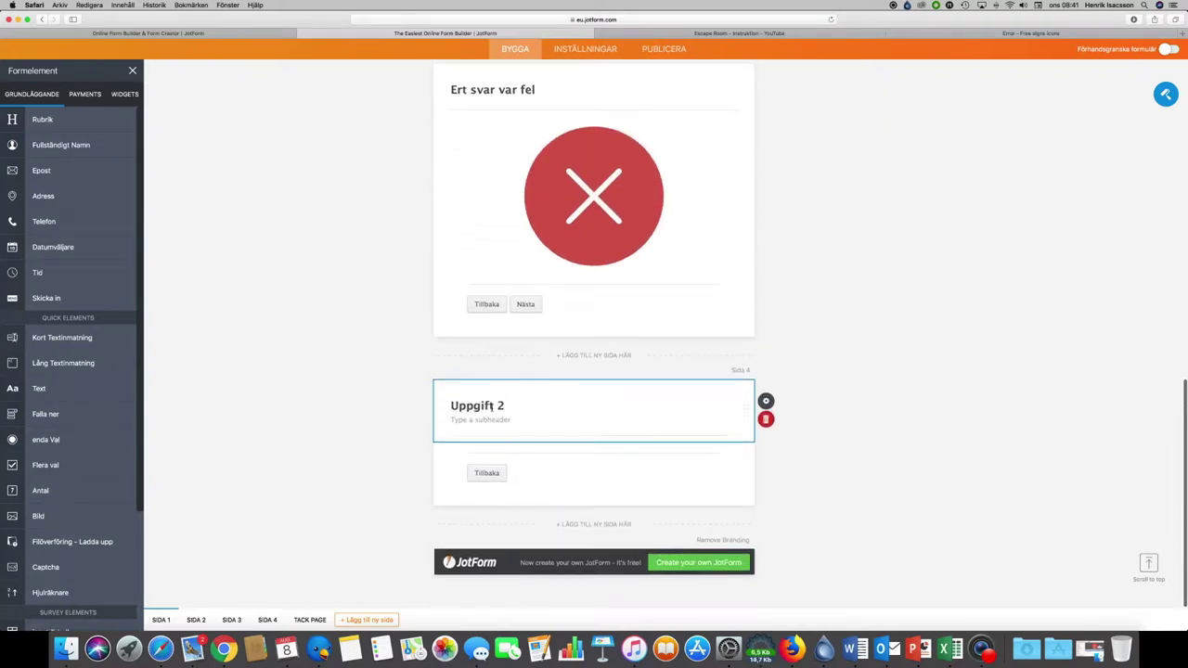
pyautogui.doubleClick(490, 406)
pyautogui.write('Fråga')
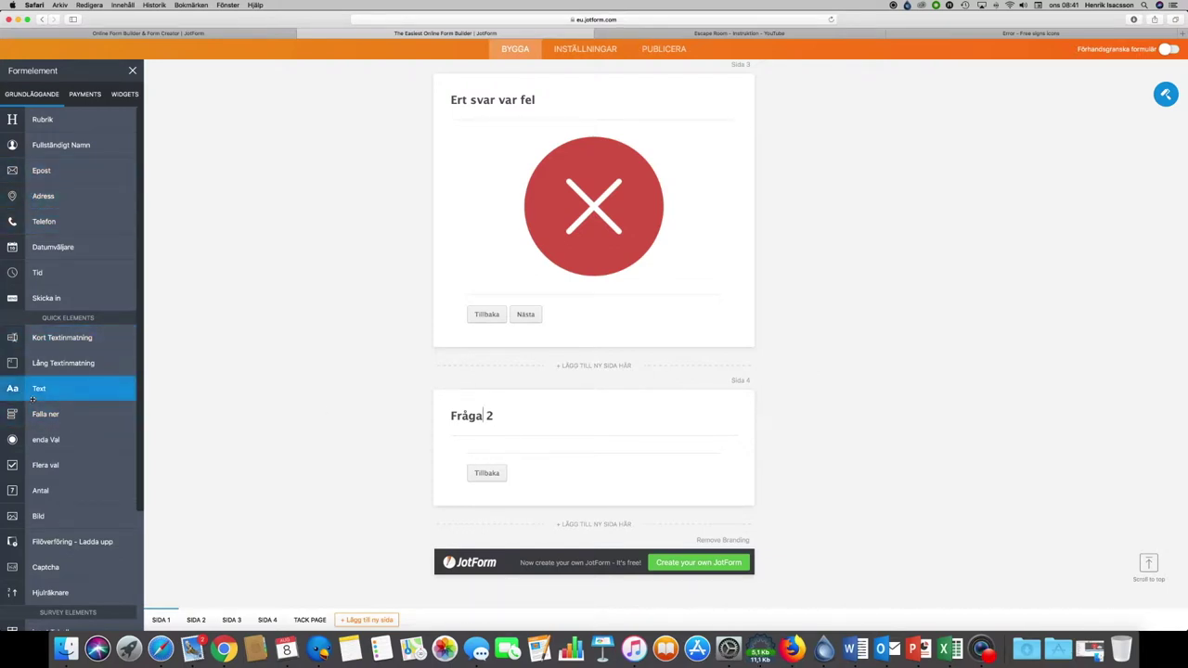
# Step: Add a text block under 'Fråga 2' reading 'Bra jobbat! Ni hade rätt svar!' and save it
pyautogui.moveTo(33, 390); pyautogui.dragTo(475, 471)
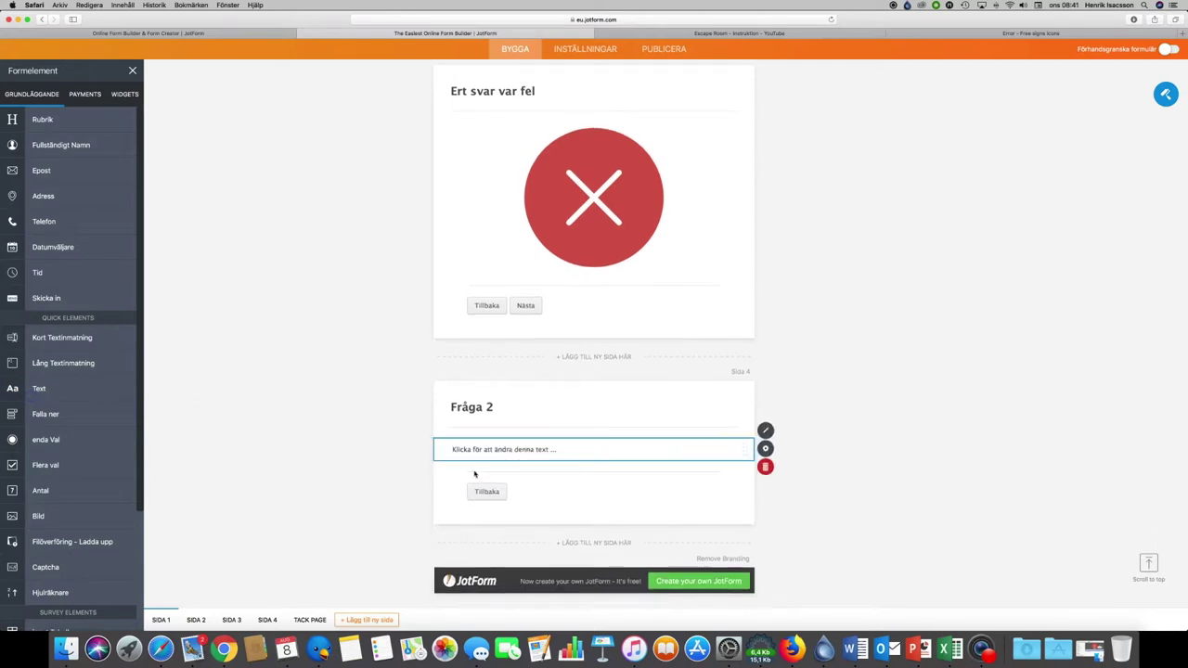
pyautogui.click(536, 432)
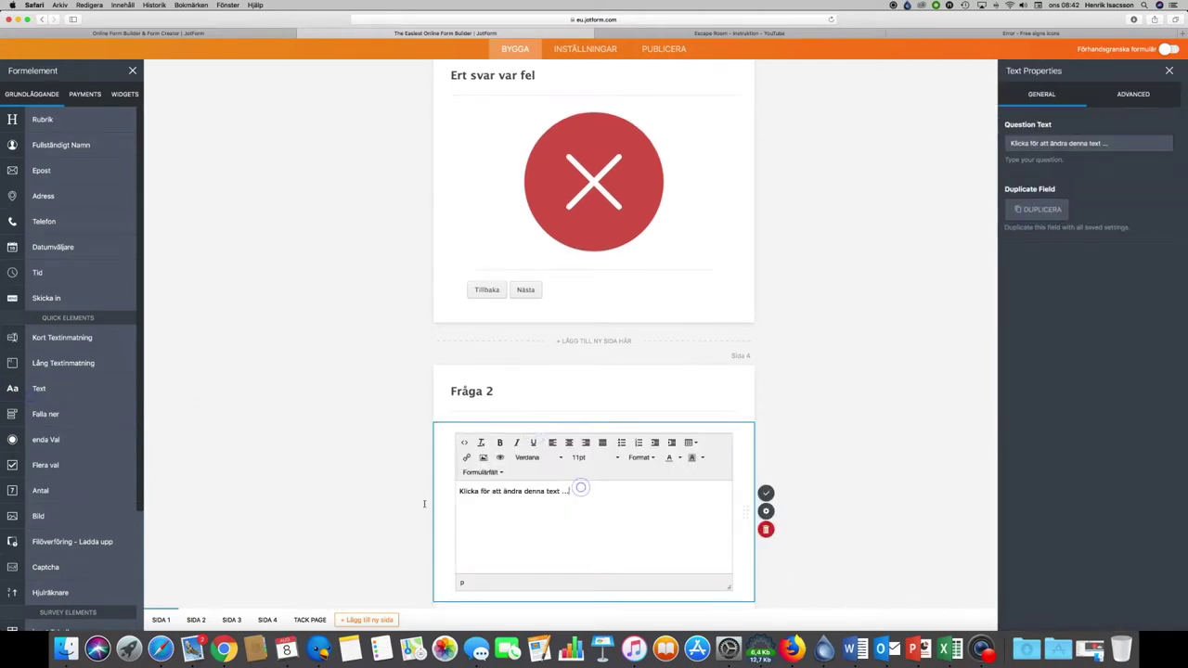
pyautogui.moveTo(573, 491); pyautogui.dragTo(436, 494)
pyautogui.write('Bra jobbat! Ni hade rätt svar!')
pyautogui.click(767, 494)
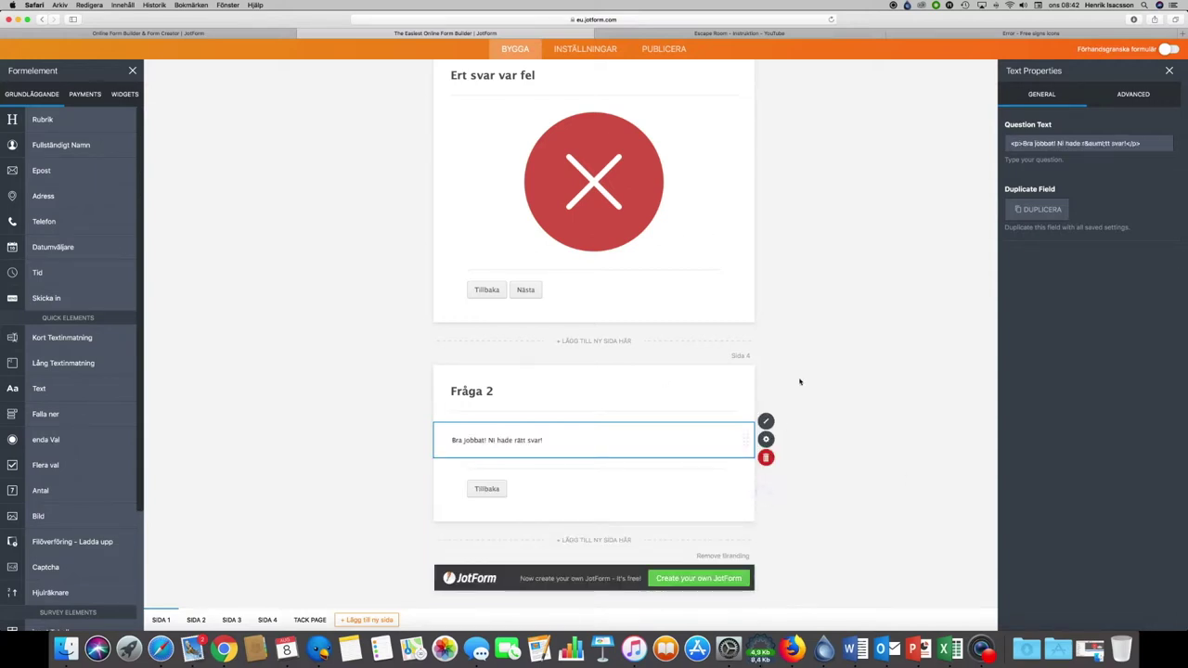
pyautogui.scroll(8, 840, 269)
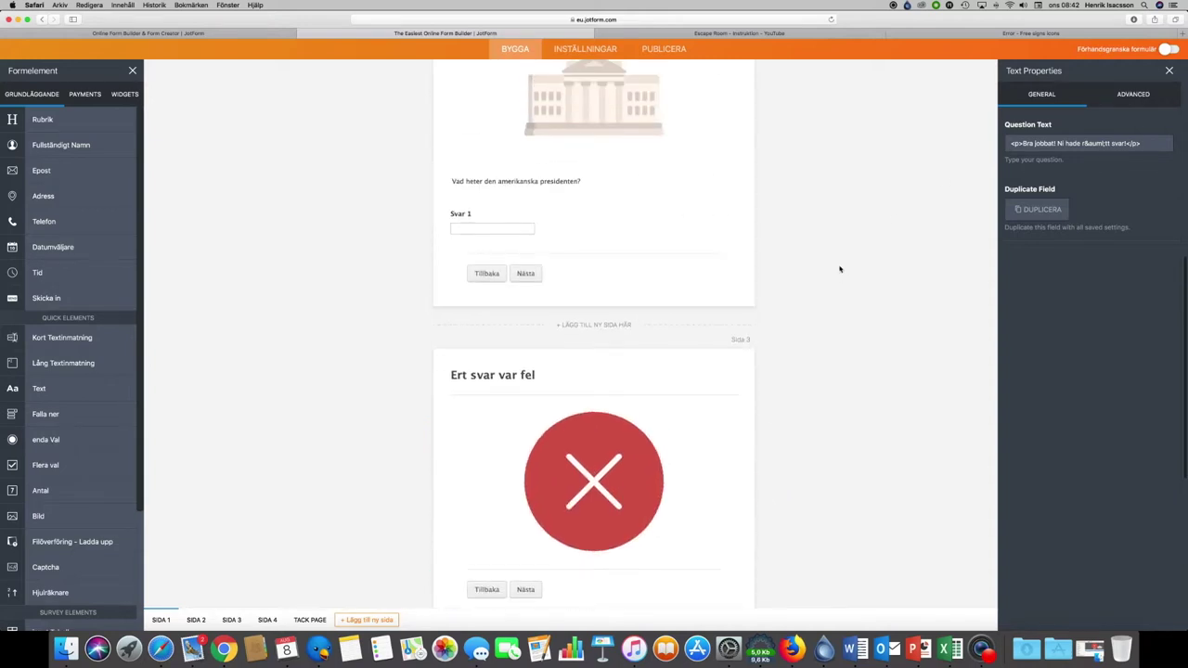
pyautogui.scroll(3, 839, 269)
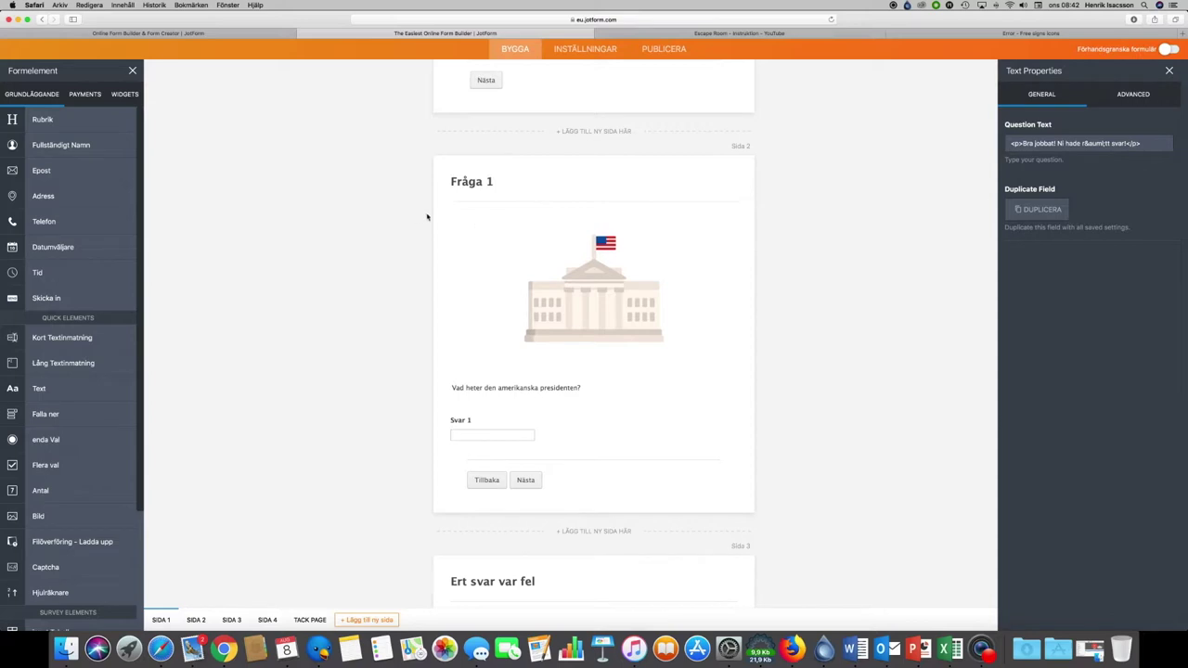
pyautogui.scroll(-1, 511, 295)
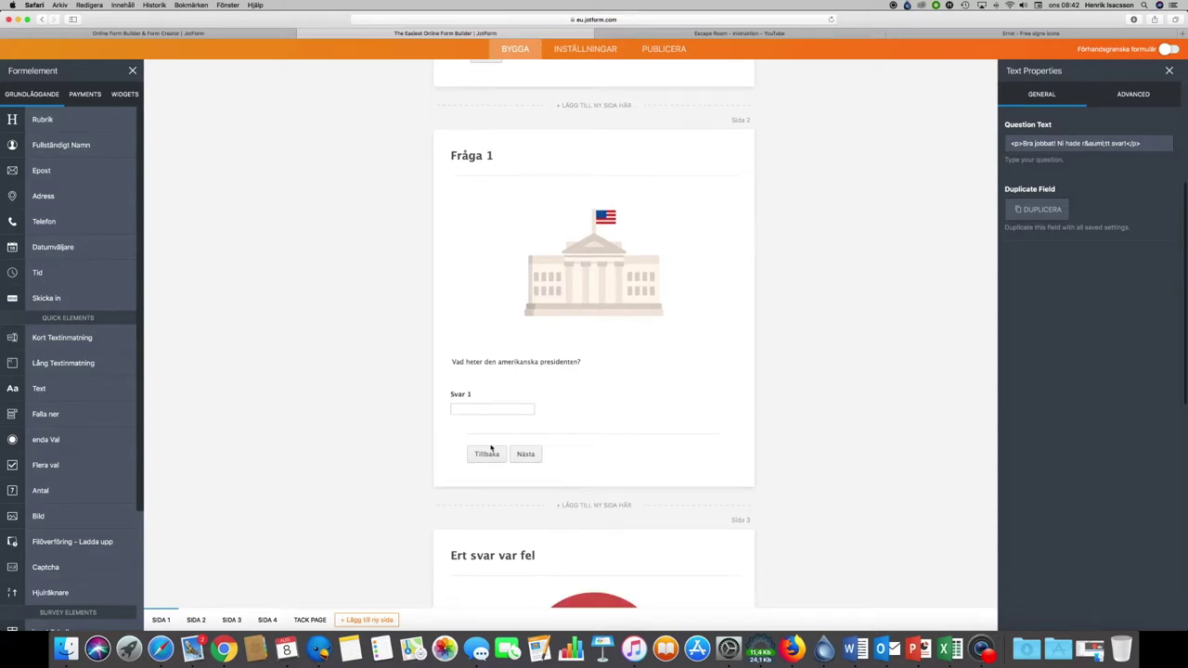
# Step: Set Fråga 1's page-break Back Button Visibility to Gömd under Advanced settings
pyautogui.click(416, 405)
pyautogui.scroll(-2, 417, 404)
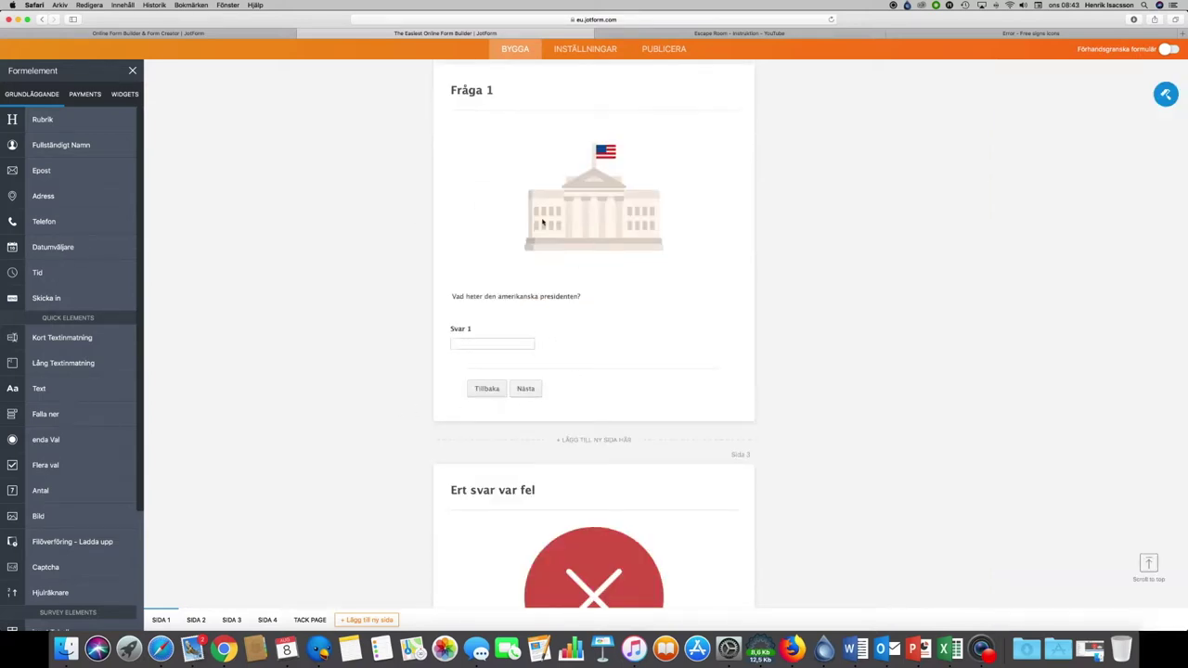
pyautogui.click(594, 386)
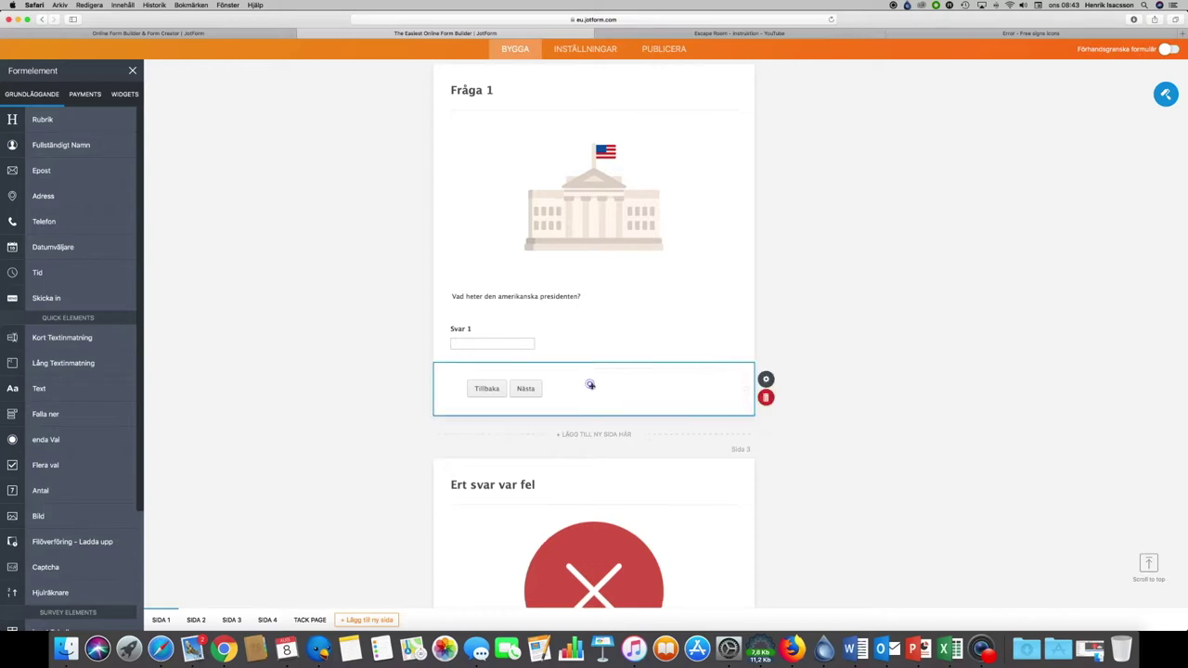
pyautogui.click(768, 379)
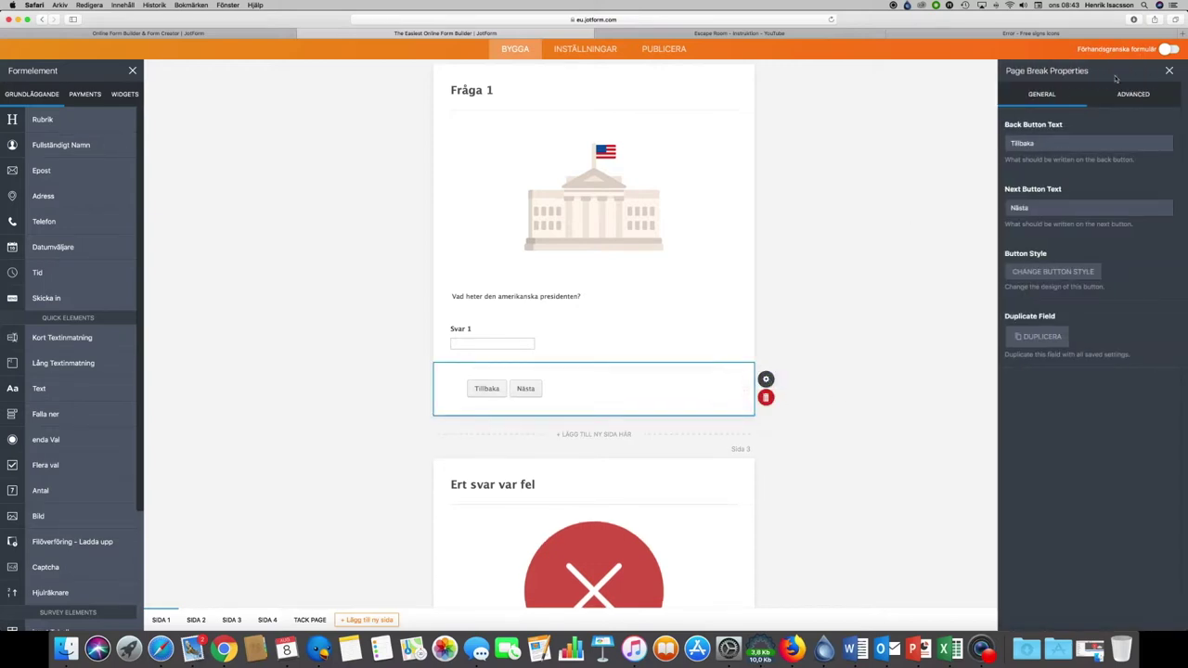
pyautogui.click(1138, 95)
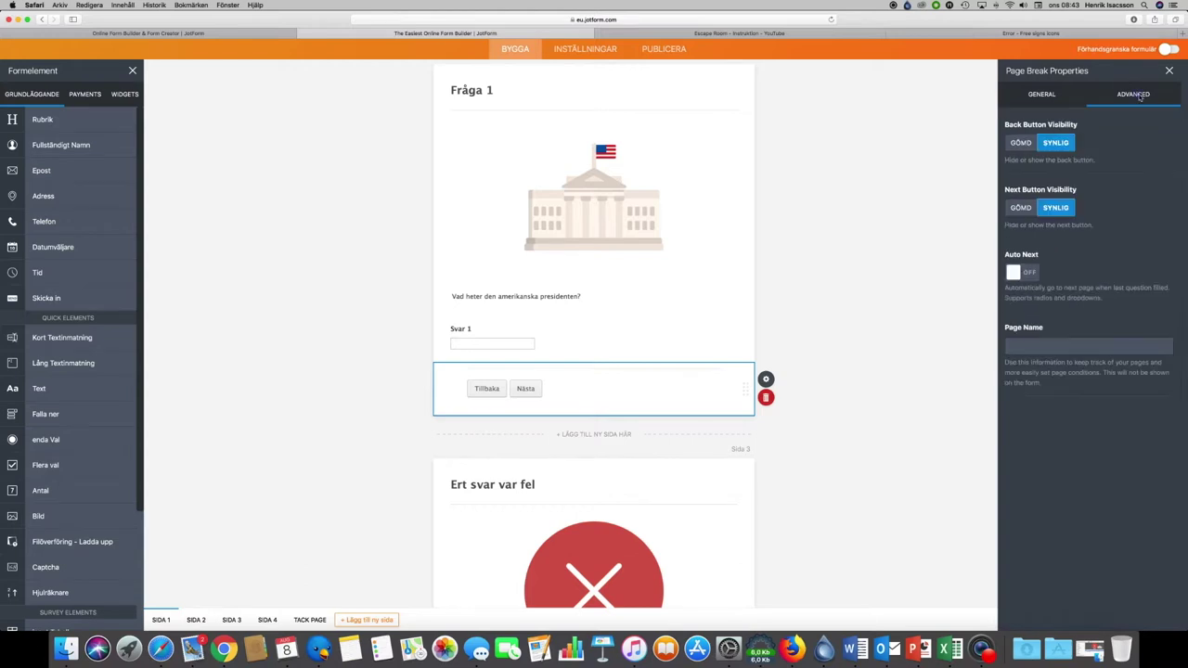
pyautogui.click(1020, 143)
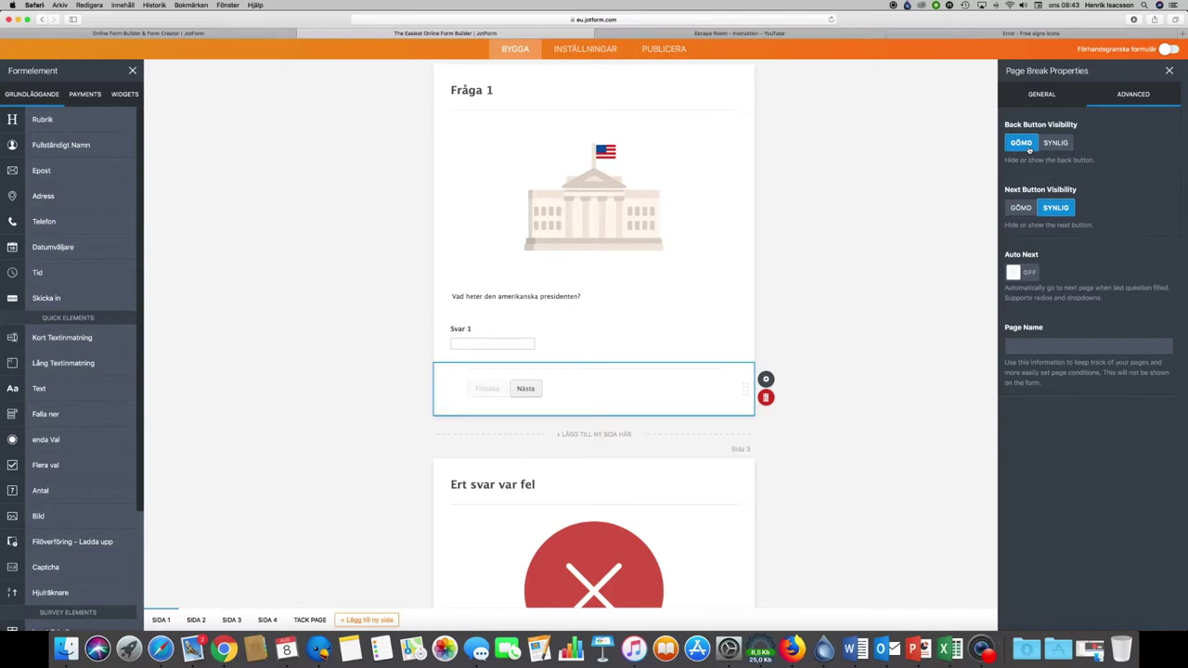
pyautogui.scroll(5, 833, 381)
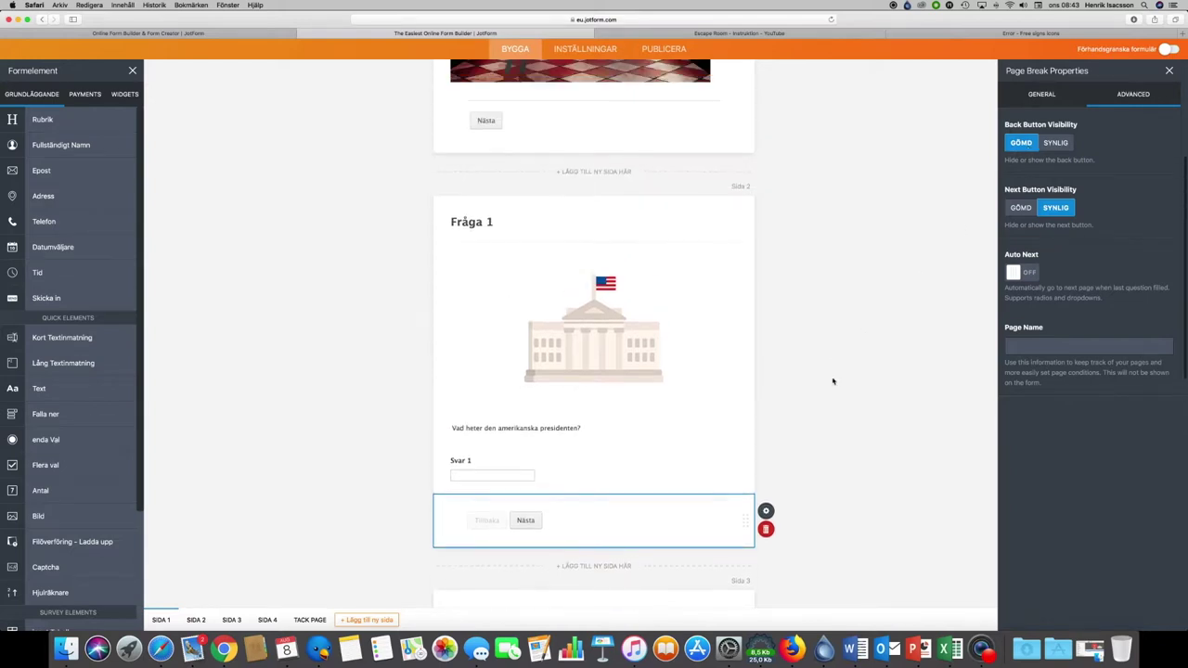
pyautogui.scroll(-3, 838, 245)
pyautogui.scroll(1, 838, 245)
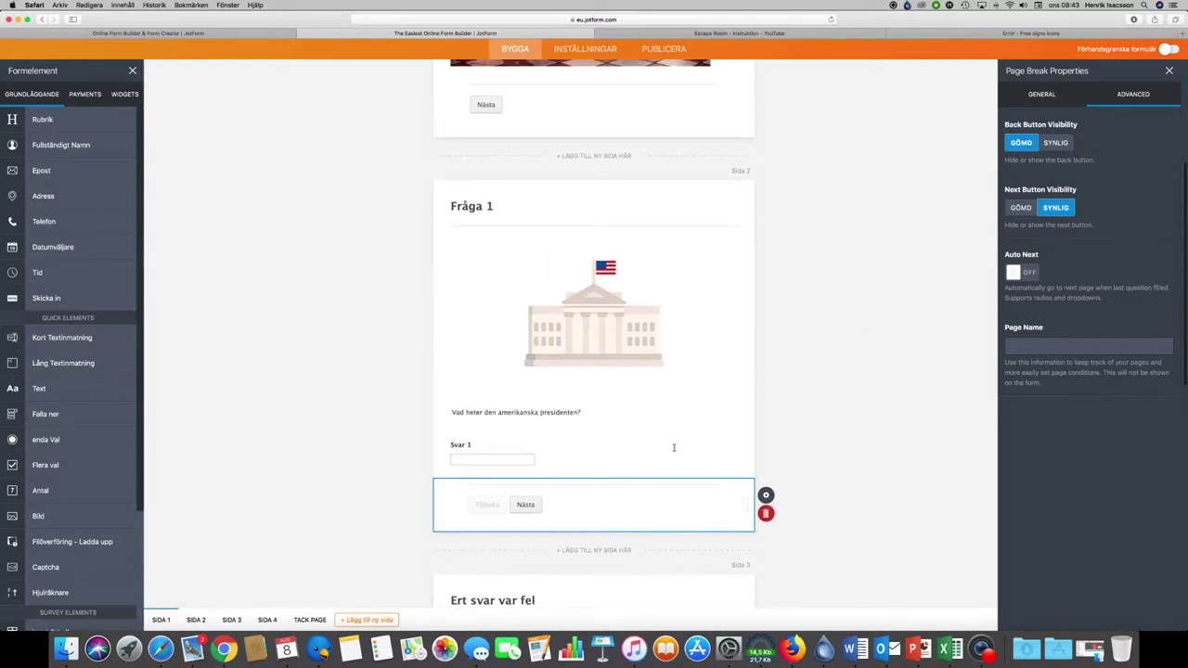
pyautogui.scroll(-8, 673, 447)
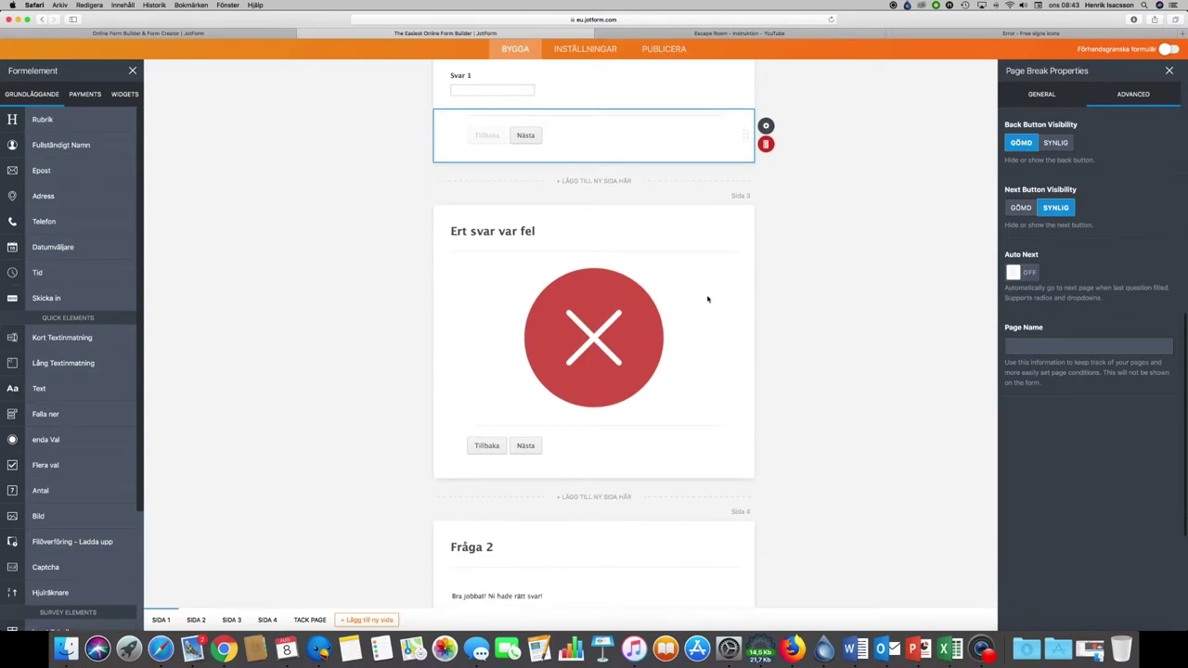
# Step: Set Next Button Visibility to Gömd on the 'Ert svar var fel' page break
pyautogui.click(499, 361)
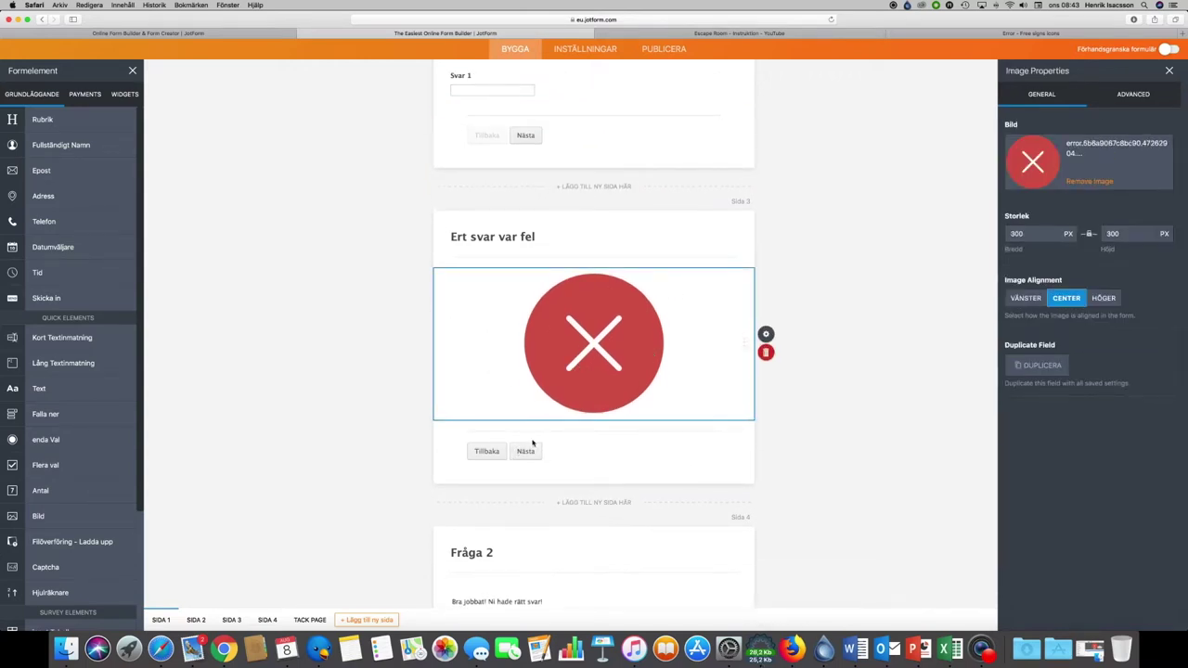
pyautogui.click(583, 451)
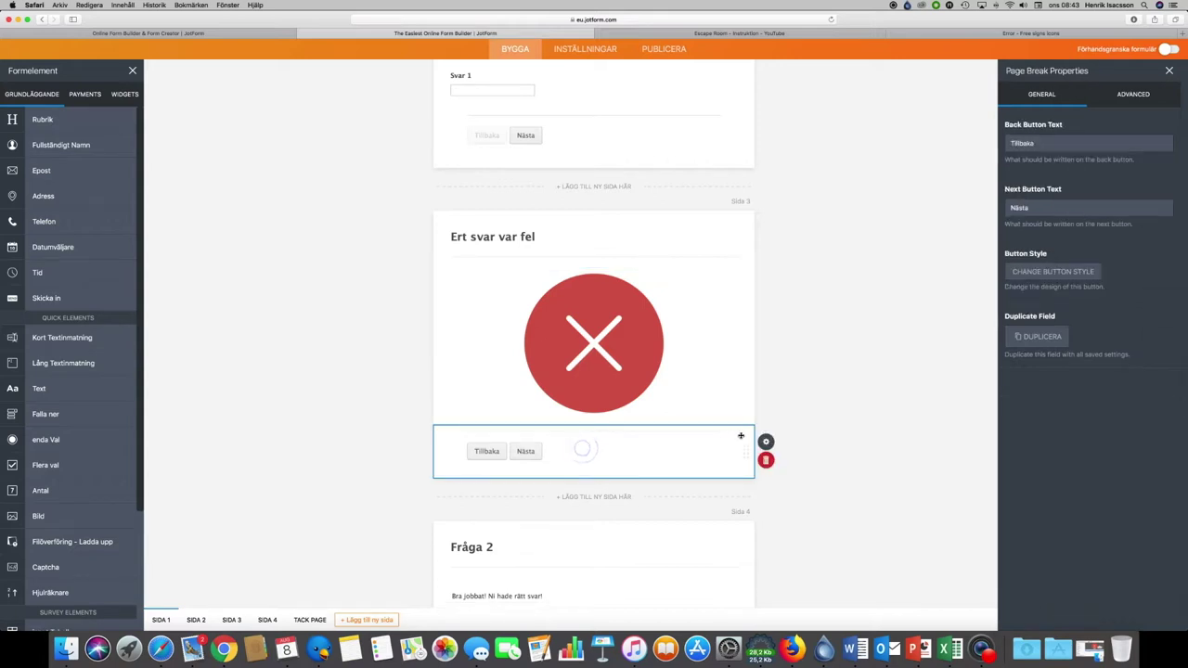
pyautogui.click(768, 443)
pyautogui.click(767, 443)
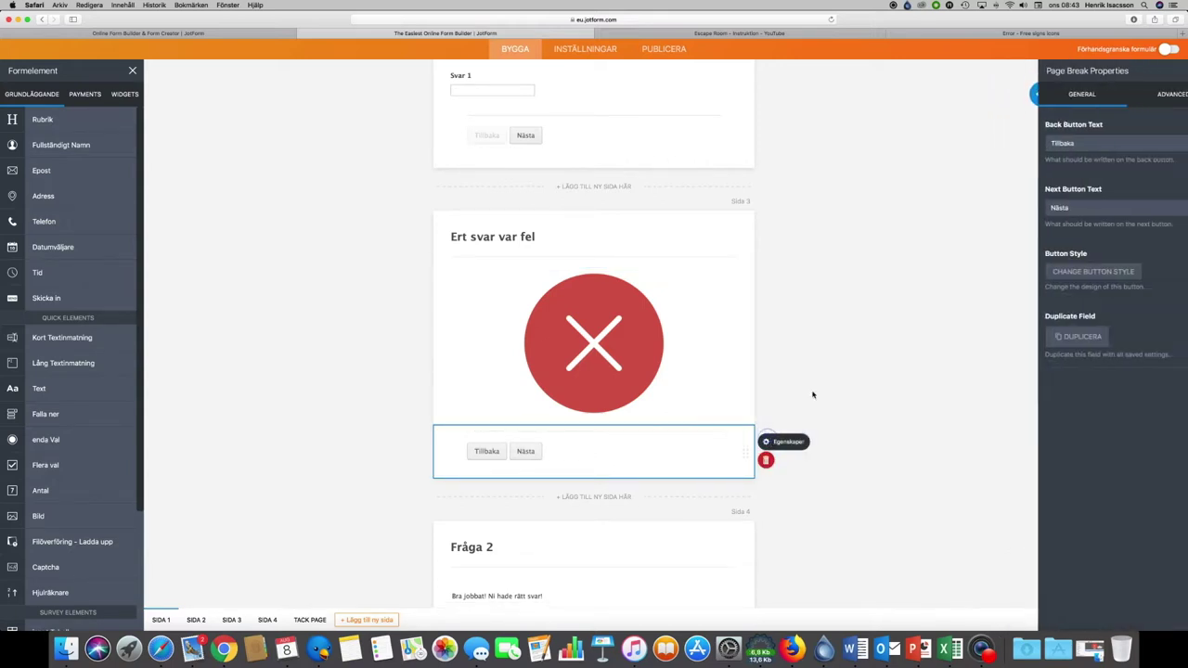
pyautogui.click(1131, 96)
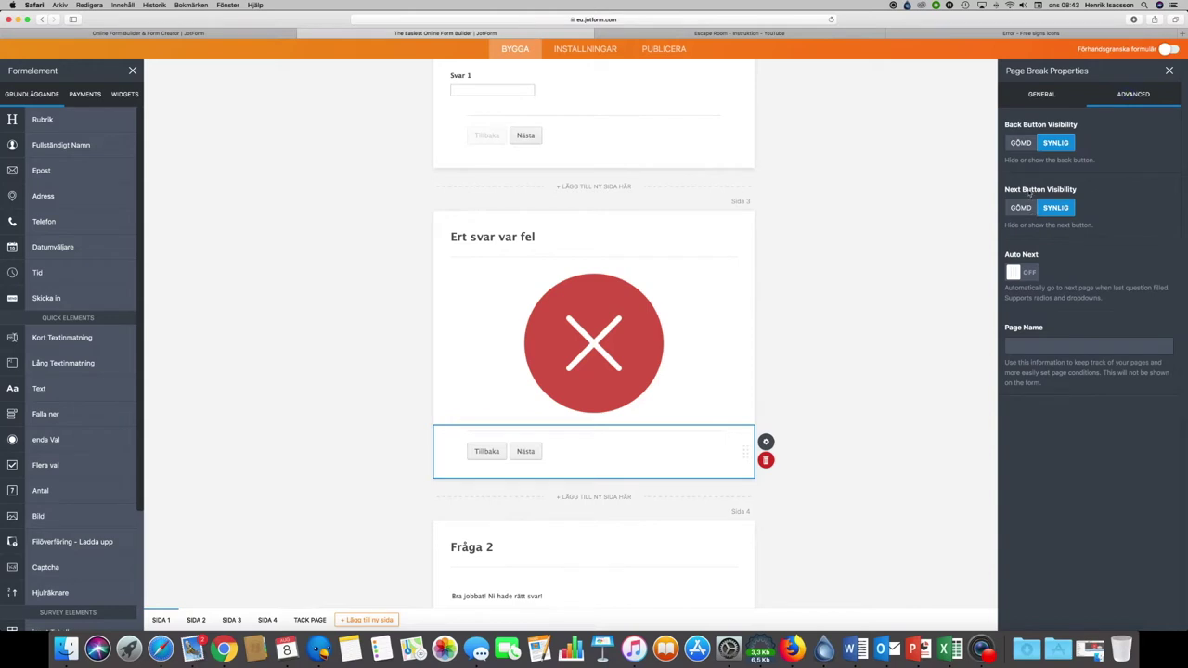
pyautogui.click(1026, 212)
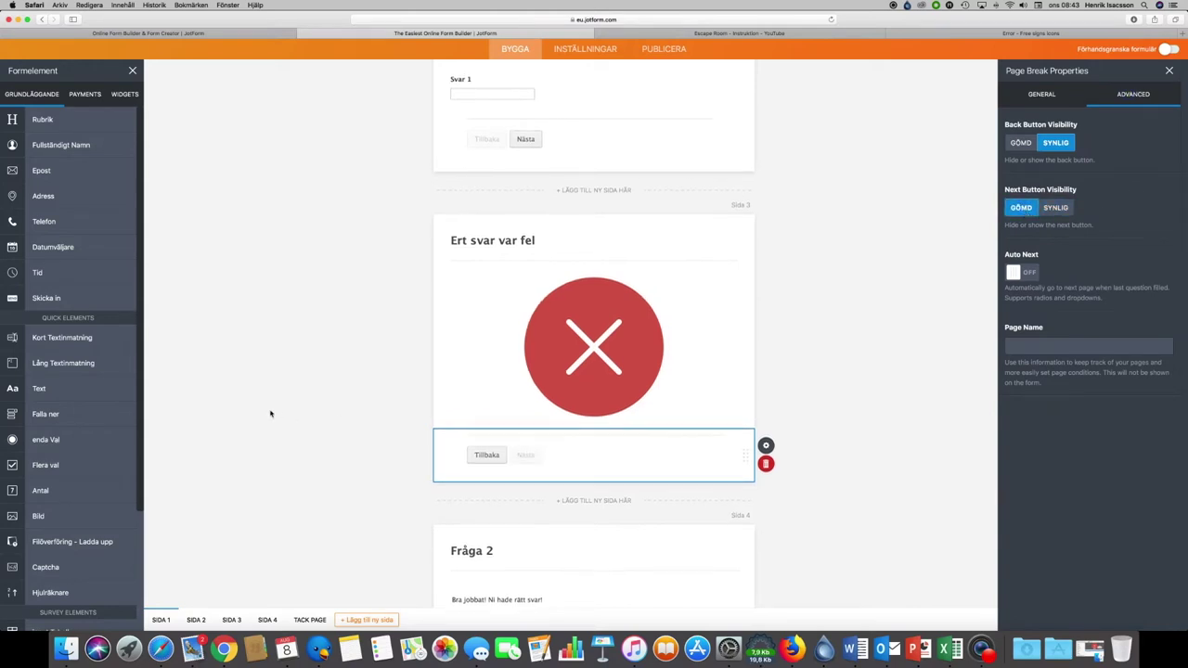
pyautogui.scroll(1, 270, 412)
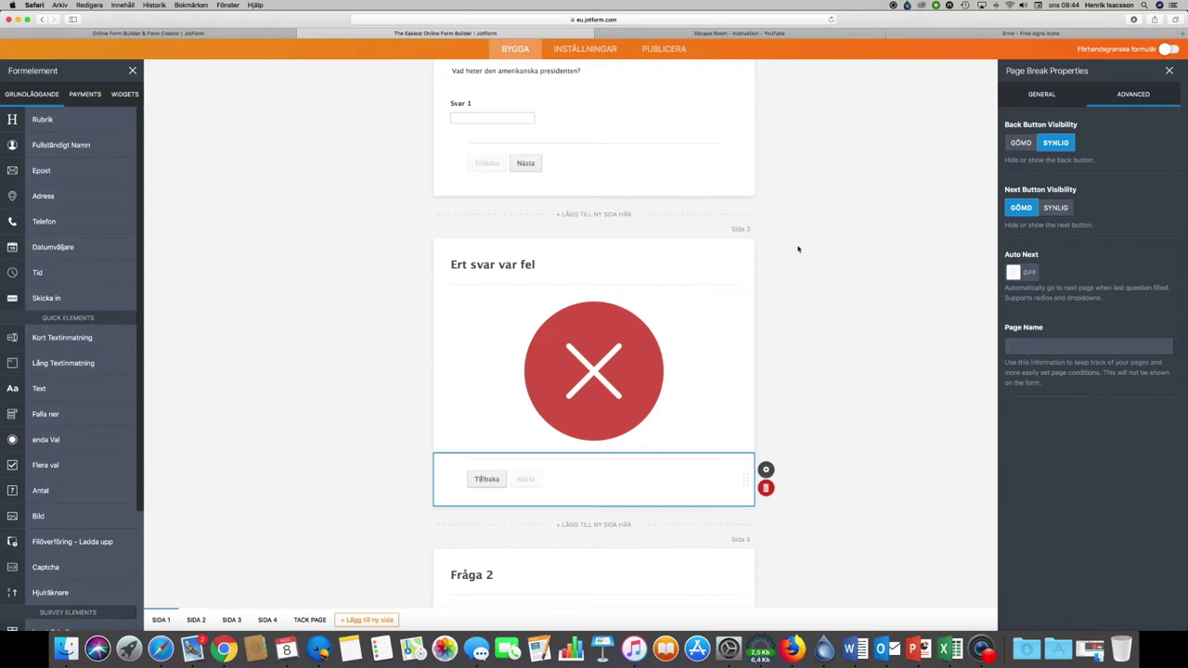
pyautogui.scroll(7, 795, 244)
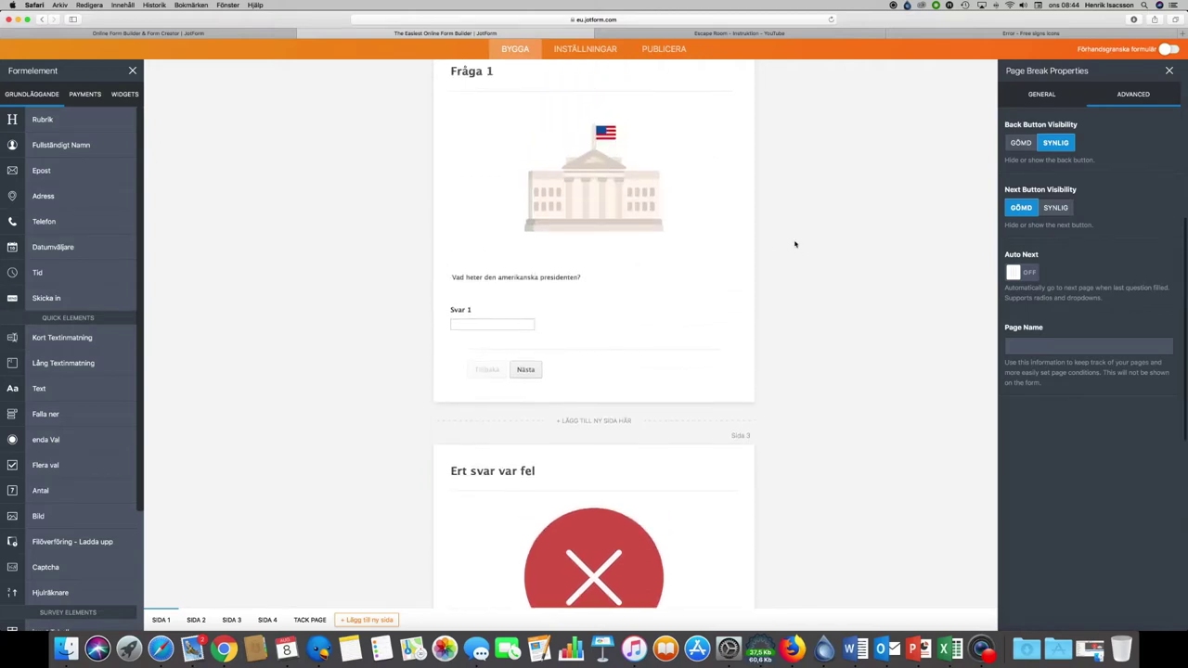
pyautogui.scroll(1, 794, 244)
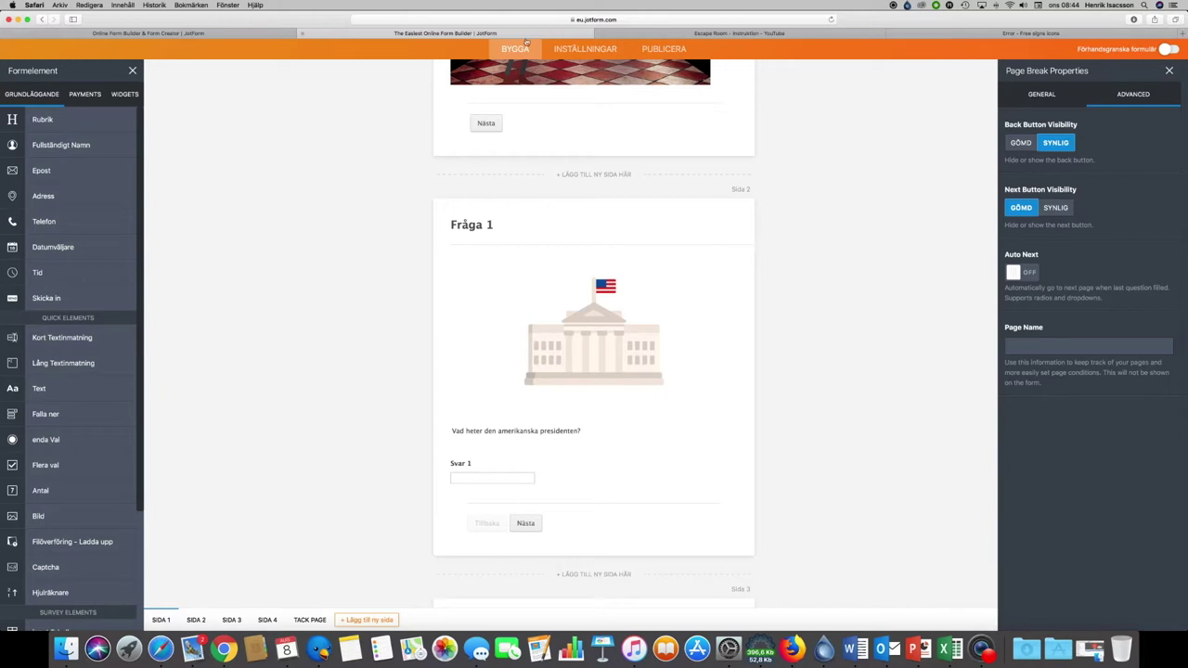
# Step: Go to Inställningar and open the Betingelser conditions section
pyautogui.click(584, 49)
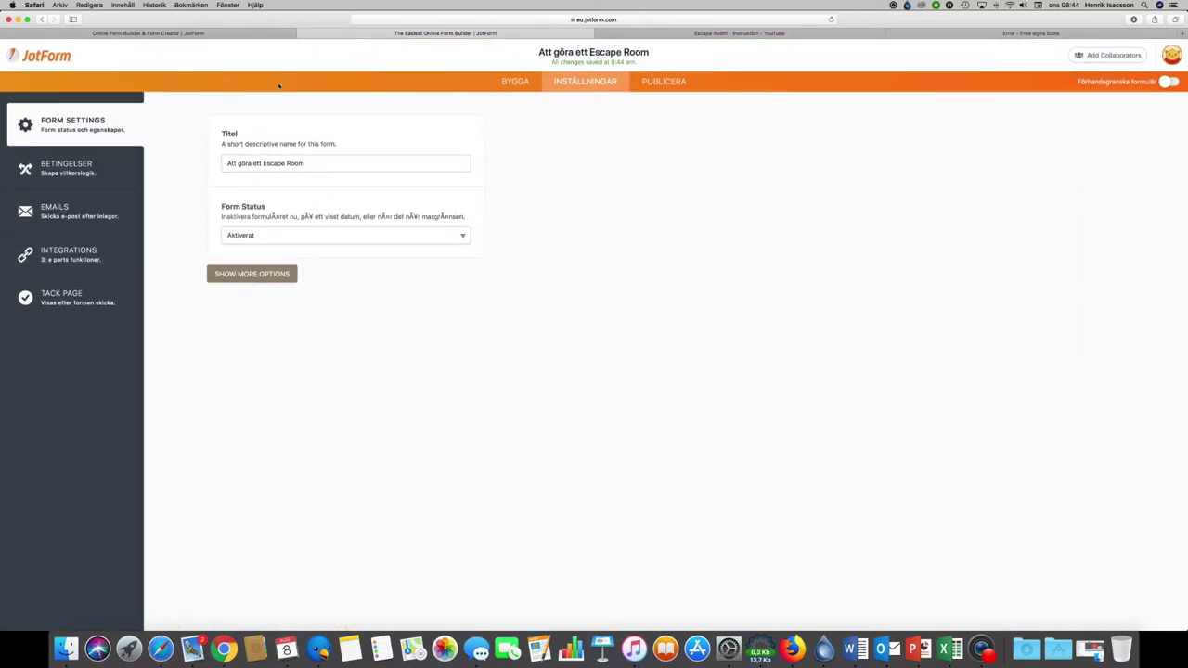
pyautogui.click(73, 172)
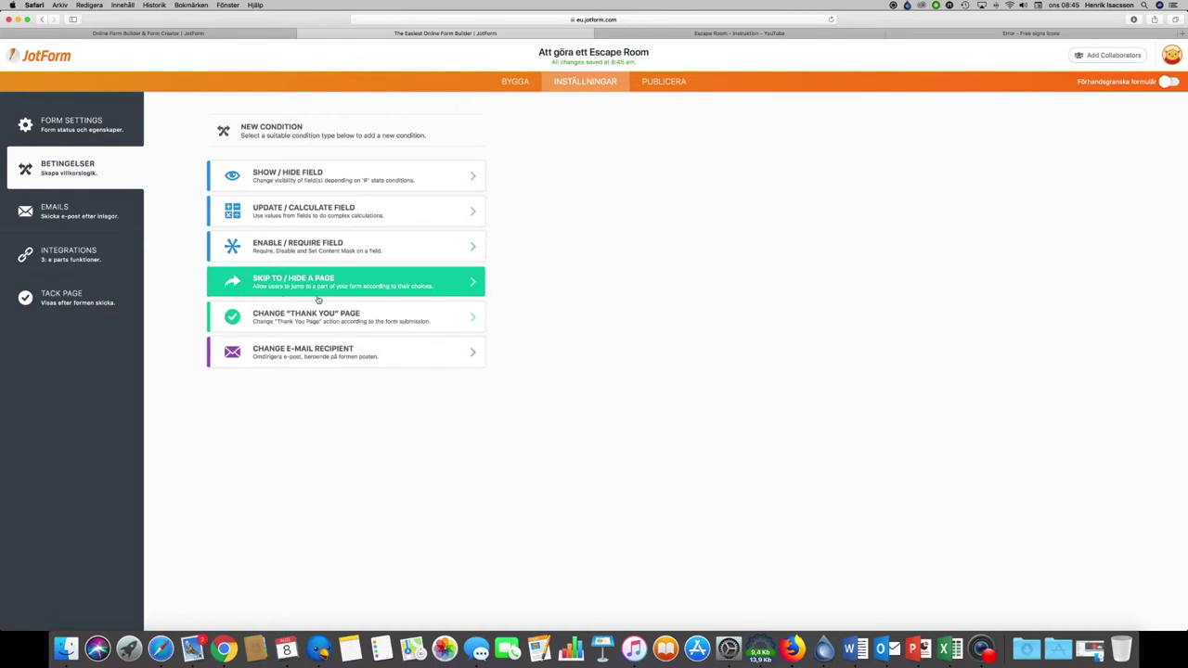
# Step: Save a Skip to Page rule: if 7. Svar 1 is equal to 'Donald Trump', go to Page 4
pyautogui.click(472, 284)
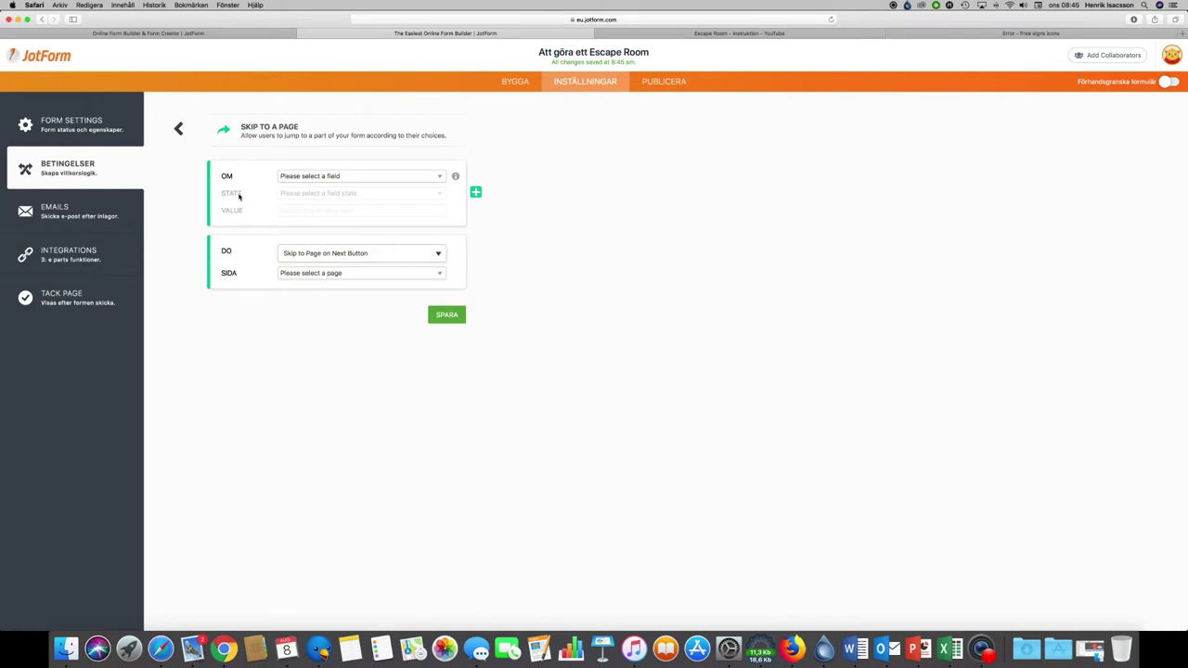
pyautogui.click(351, 177)
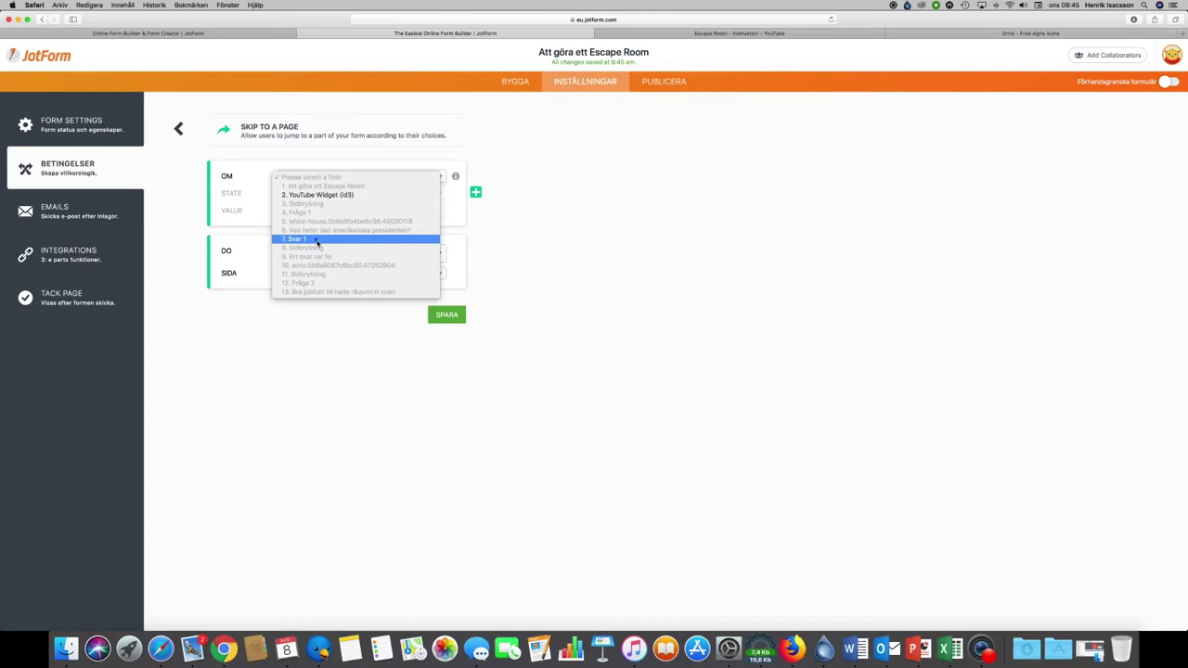
pyautogui.click(317, 239)
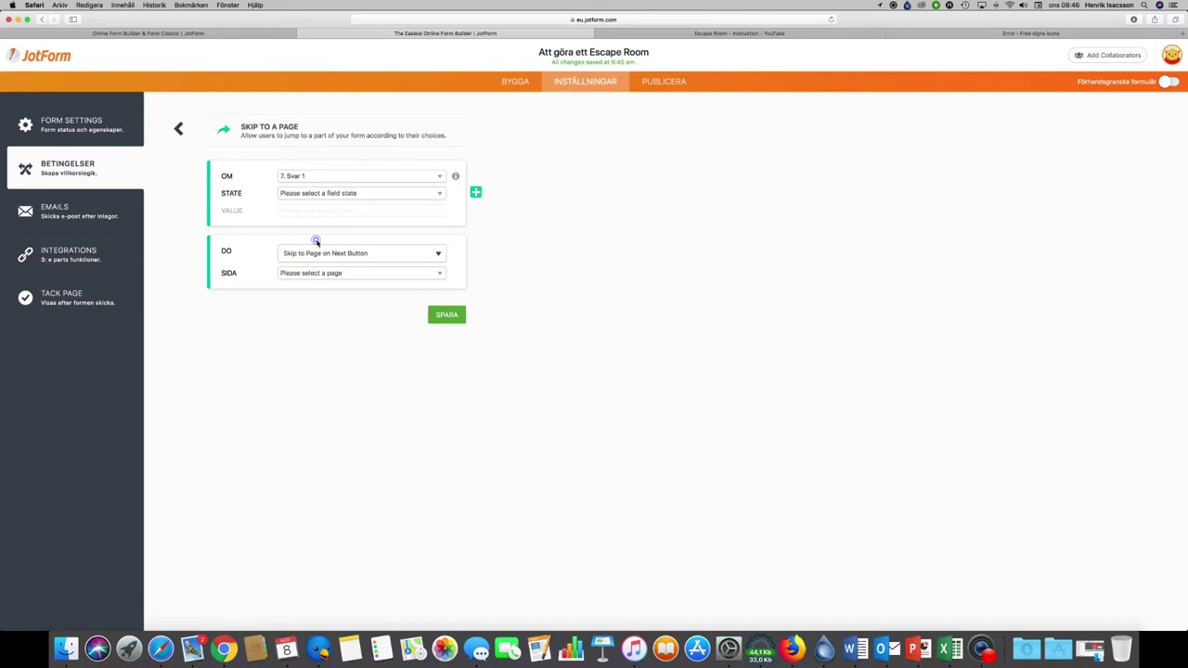
pyautogui.click(344, 197)
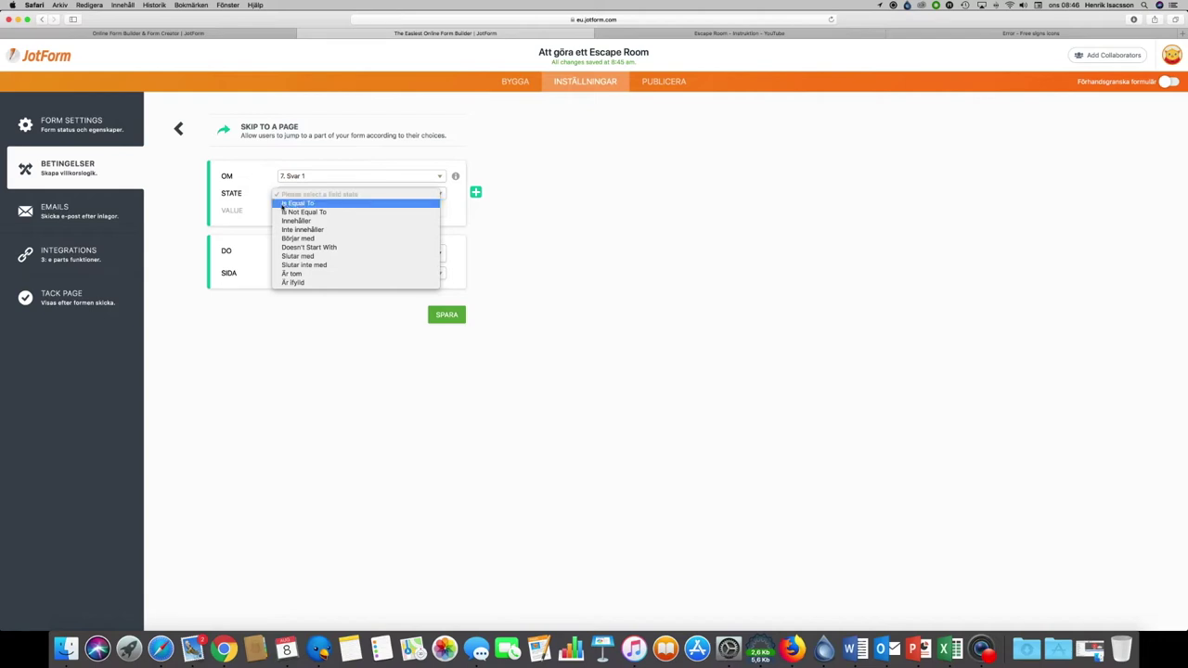
pyautogui.click(334, 204)
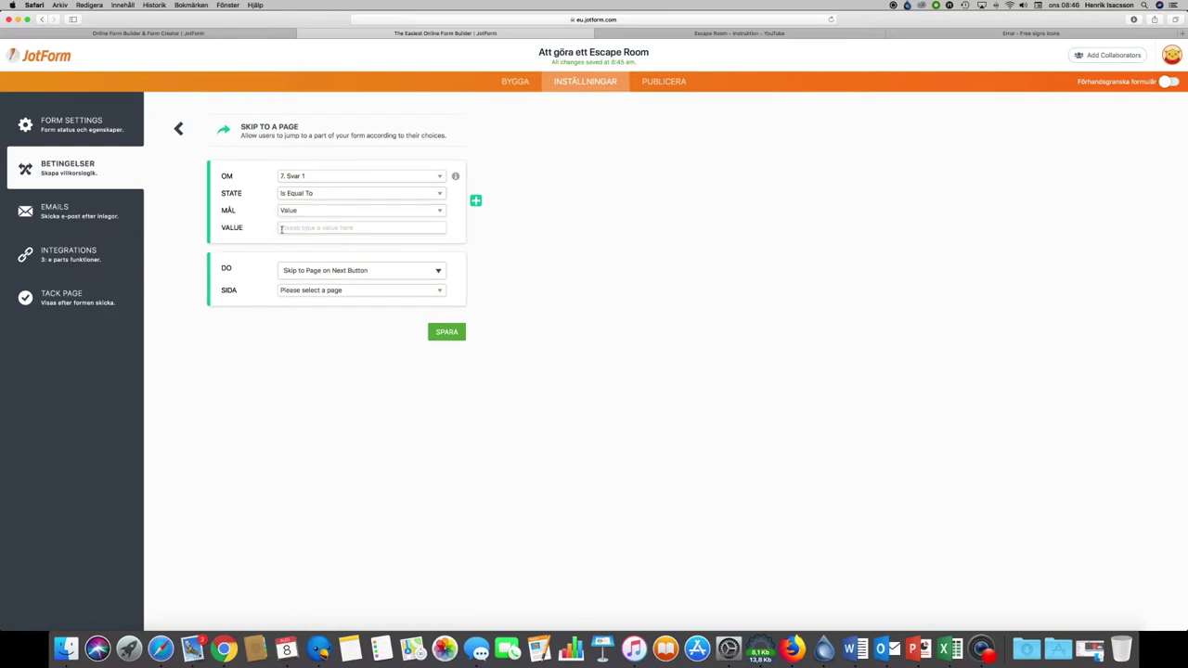
pyautogui.click(302, 231)
pyautogui.write('Donald Trump')
pyautogui.click(347, 290)
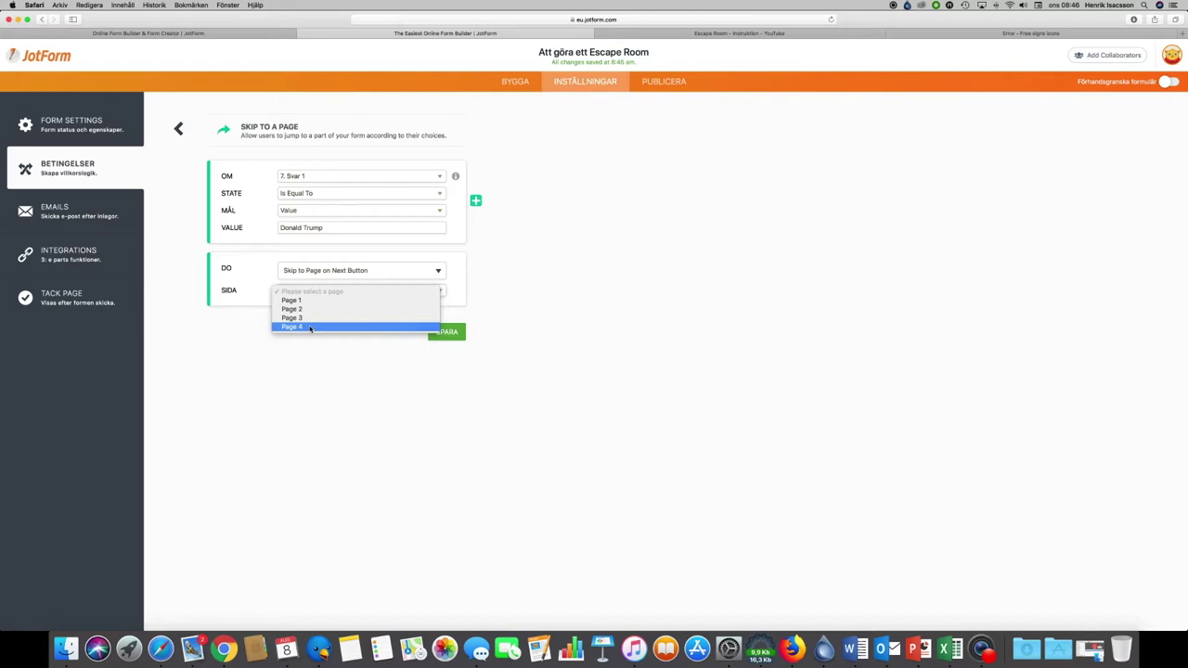
pyautogui.click(302, 326)
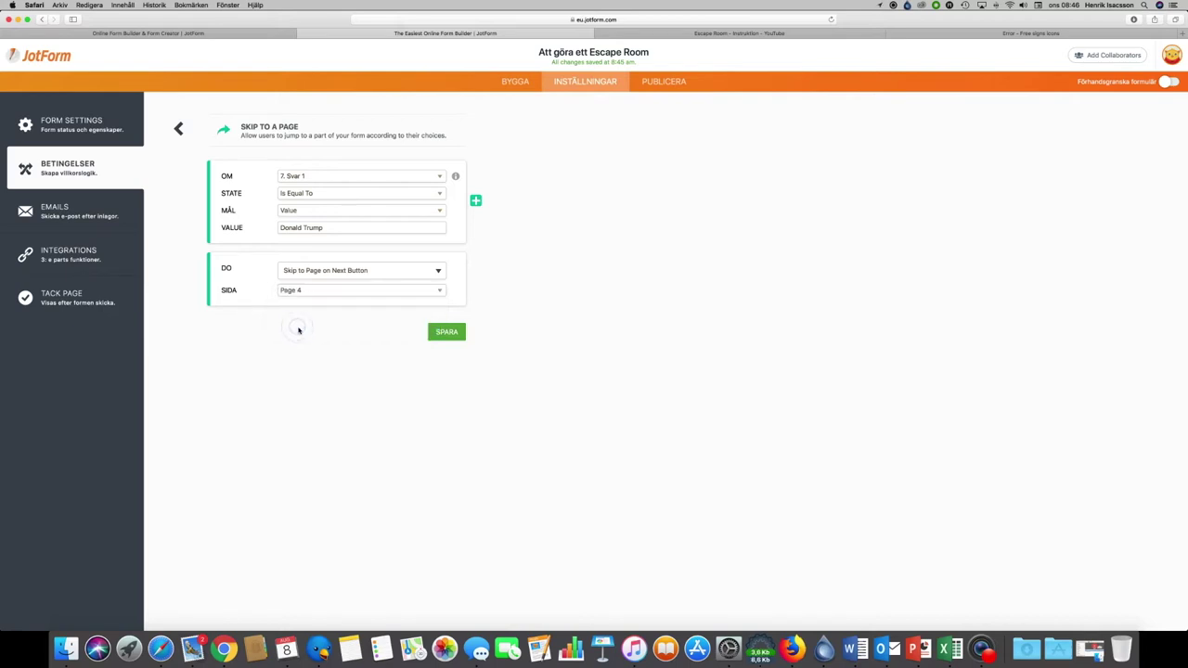
pyautogui.click(449, 331)
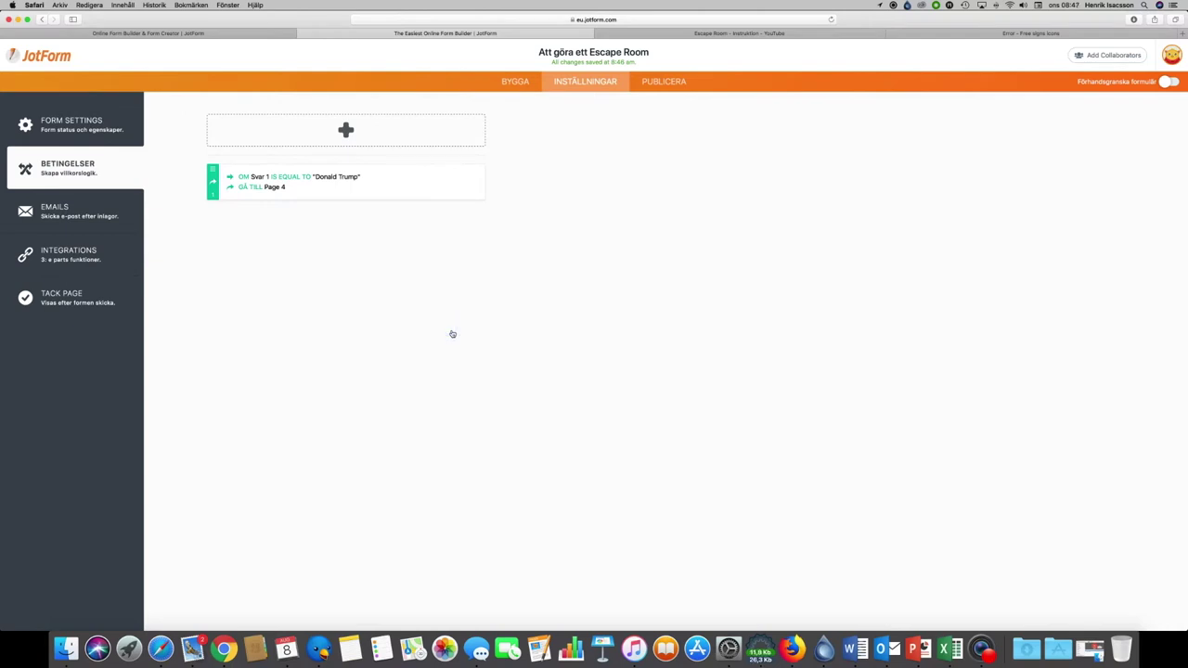
# Step: Save another Skip to Page rule: if 7. Svar 1 is not equal to 'Donald Trump', go to Page 3
pyautogui.click(353, 129)
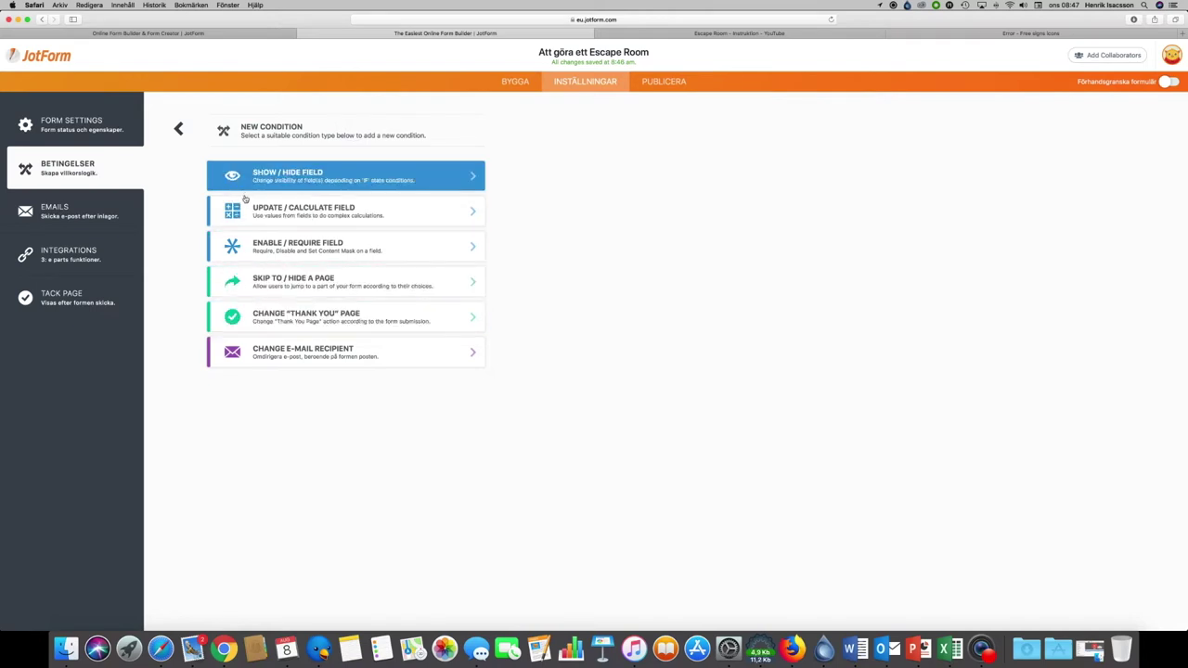
pyautogui.click(322, 280)
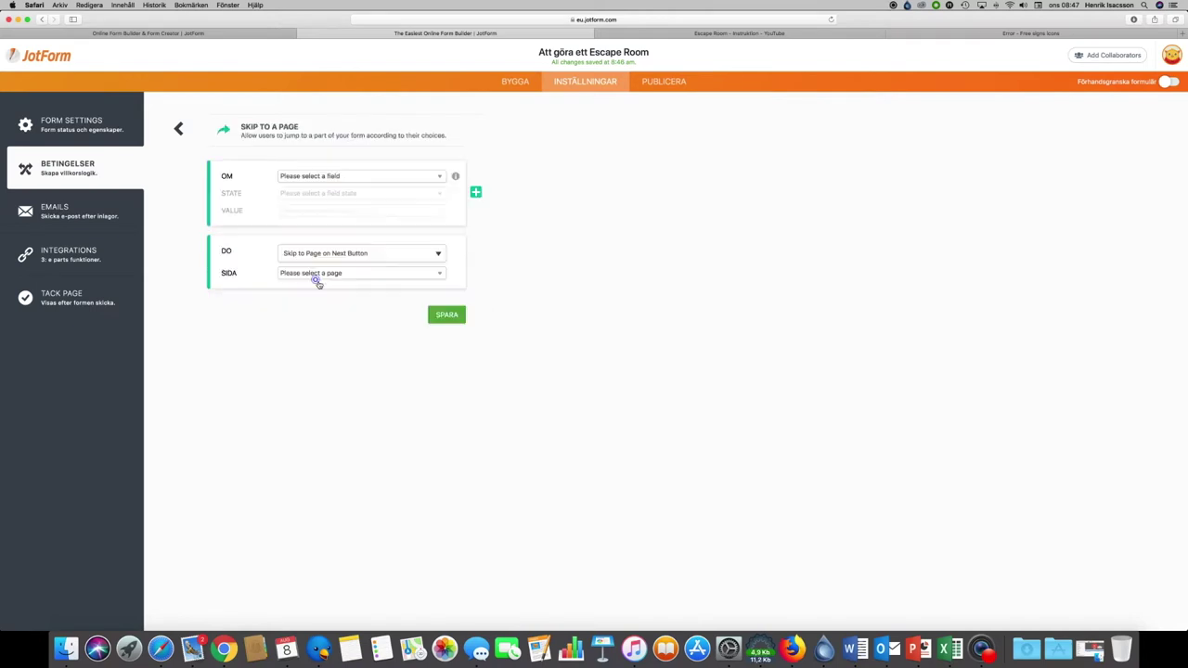
pyautogui.click(313, 178)
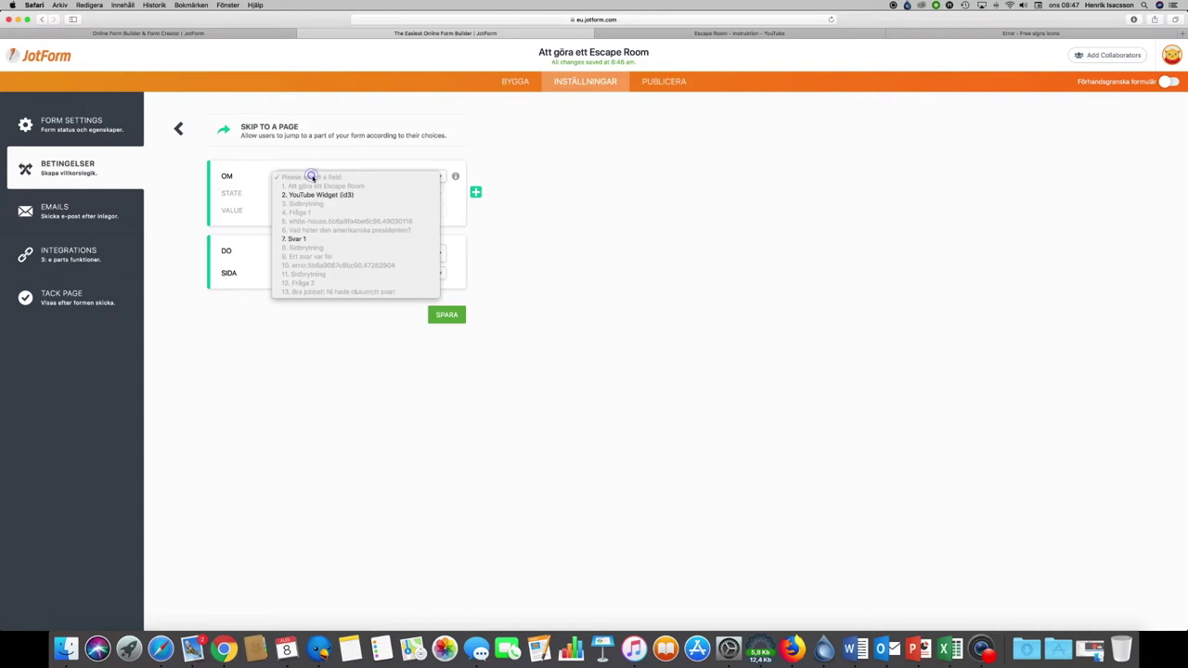
pyautogui.click(305, 239)
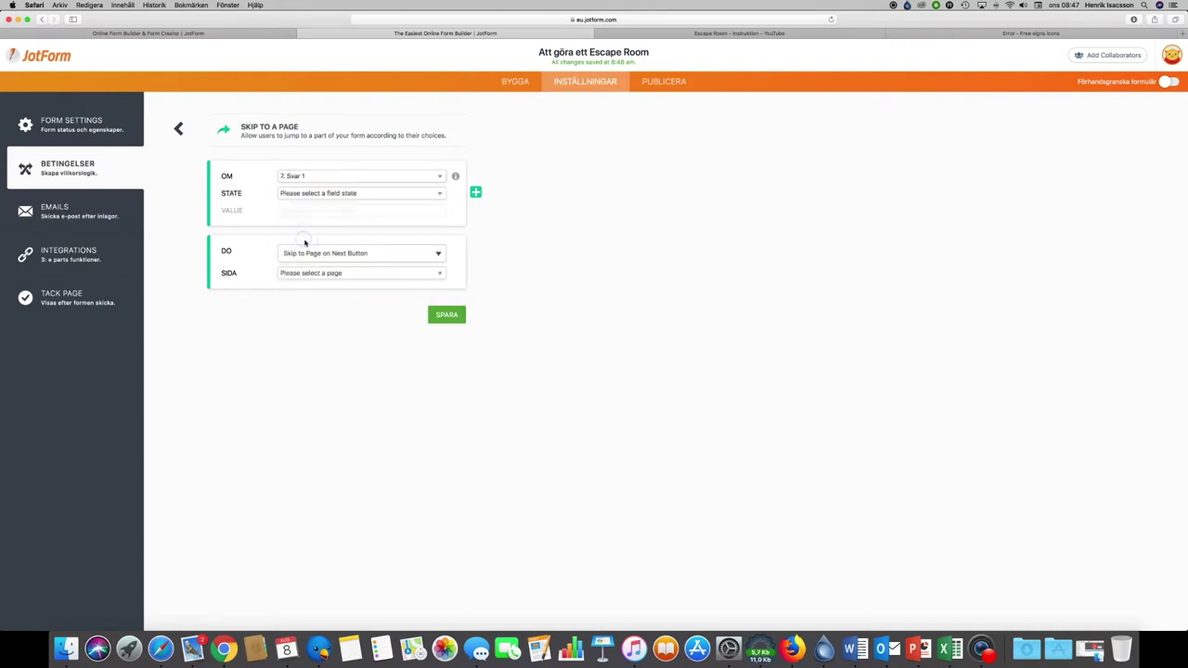
pyautogui.click(392, 194)
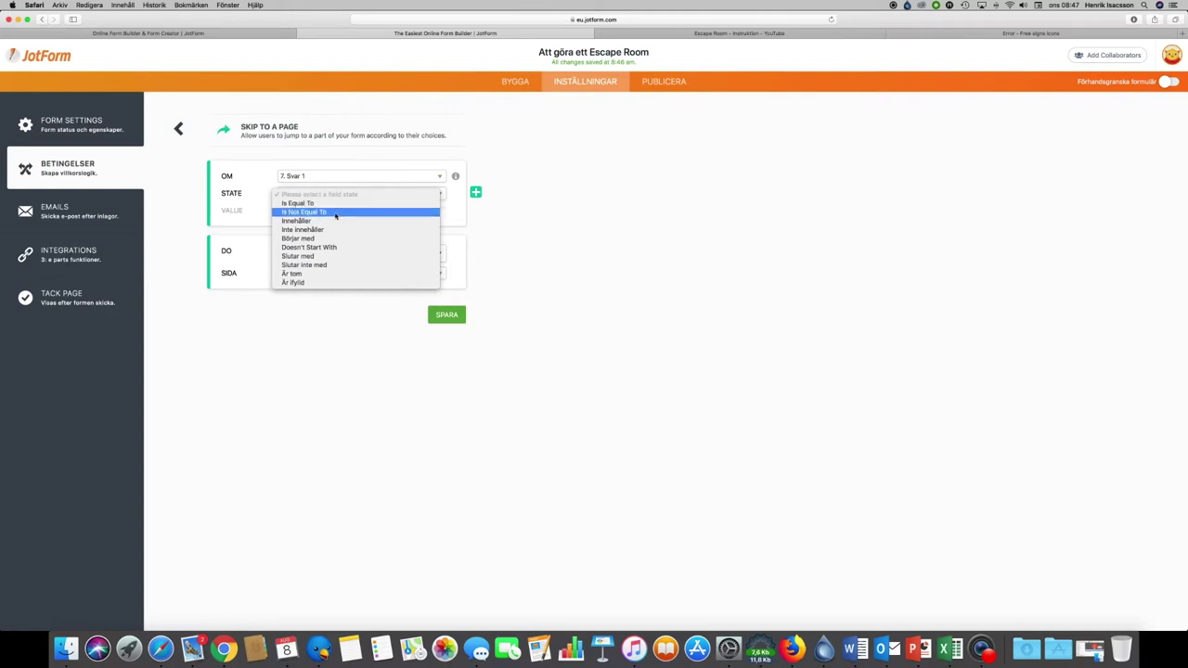
pyautogui.click(334, 213)
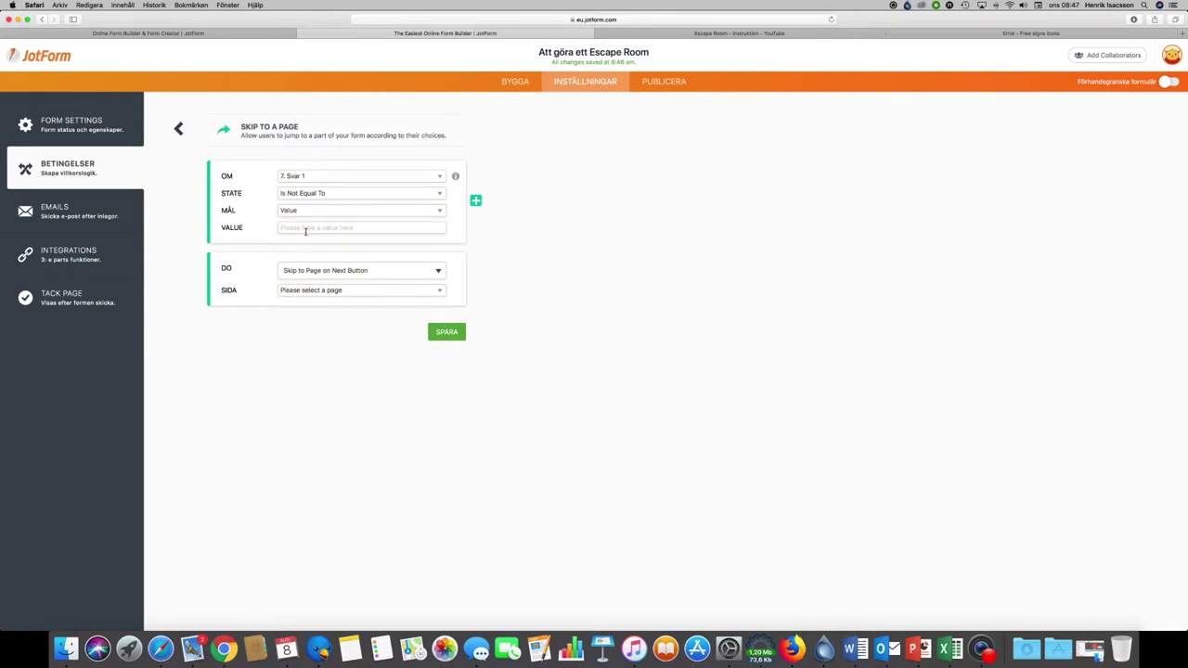
pyautogui.click(299, 229)
pyautogui.write('Donald Trump')
pyautogui.click(351, 291)
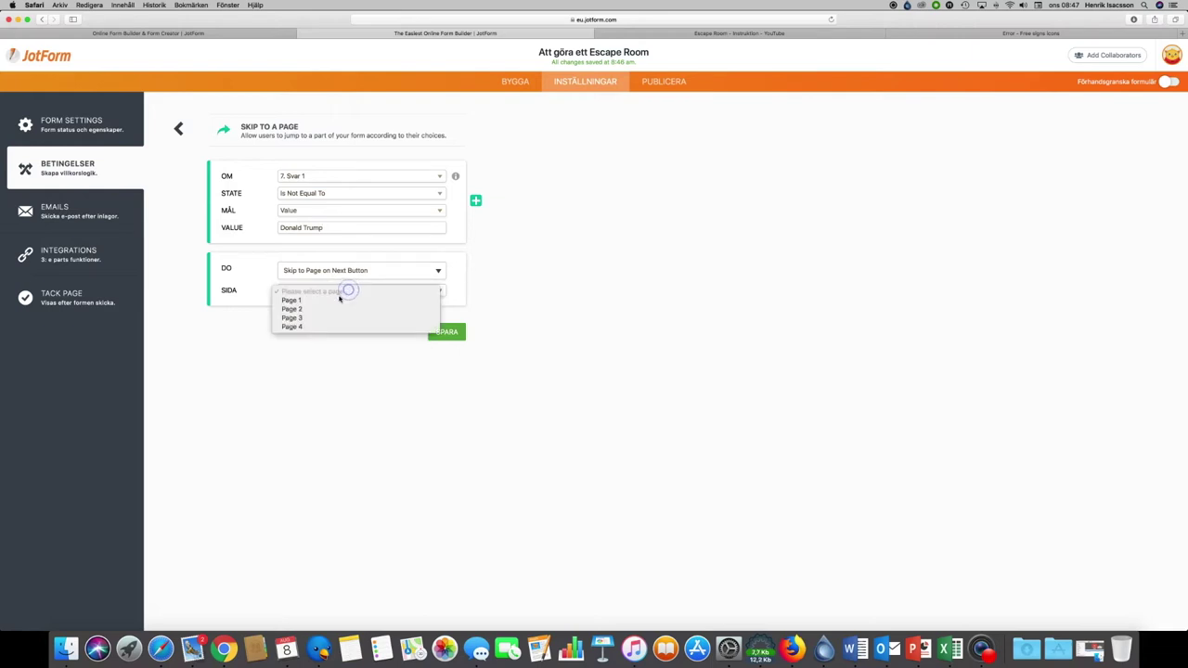
pyautogui.click(306, 318)
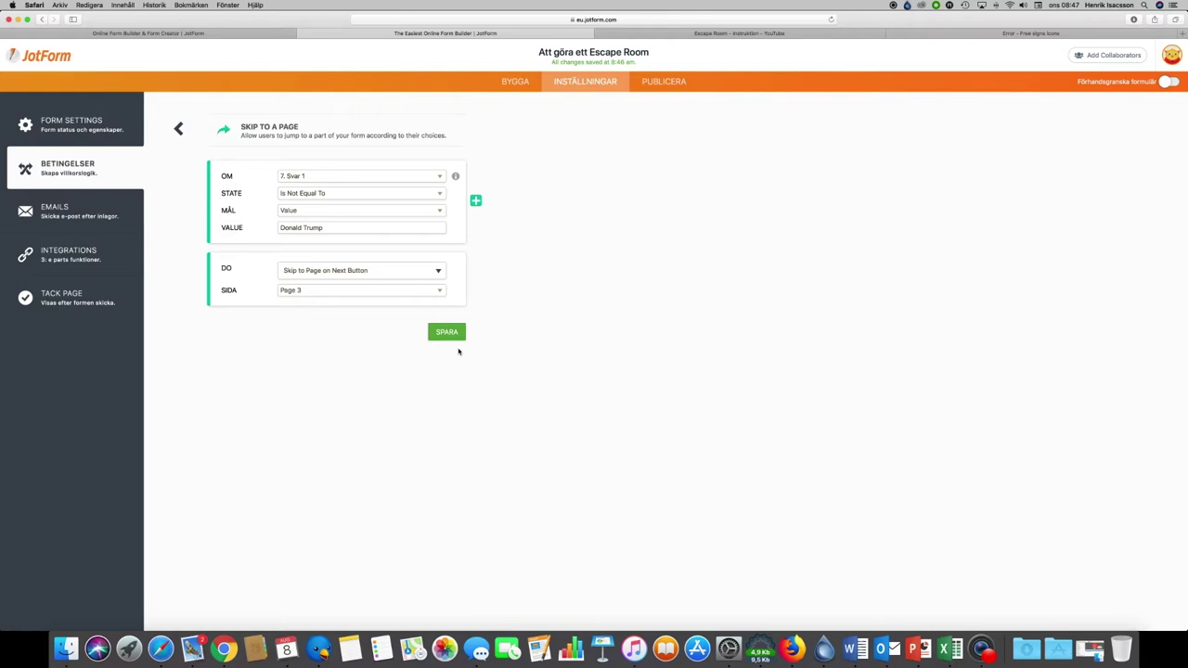
pyautogui.click(449, 336)
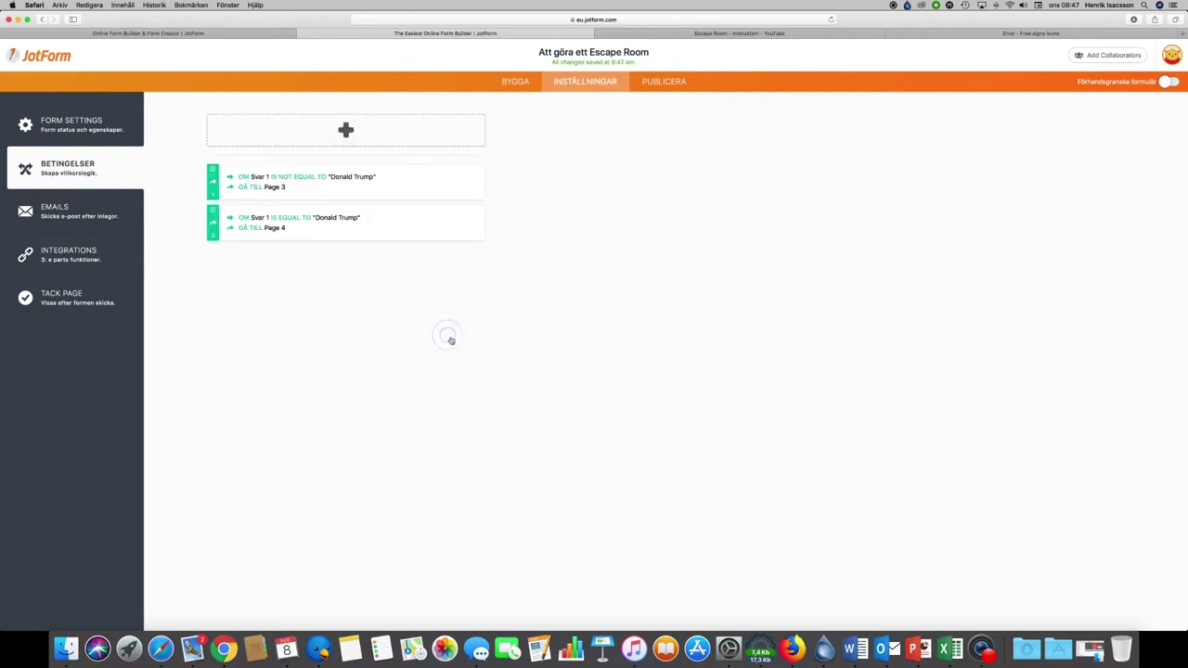
# Step: Return to the BYGGA builder and scroll through the form pages and back to the top
pyautogui.click(518, 82)
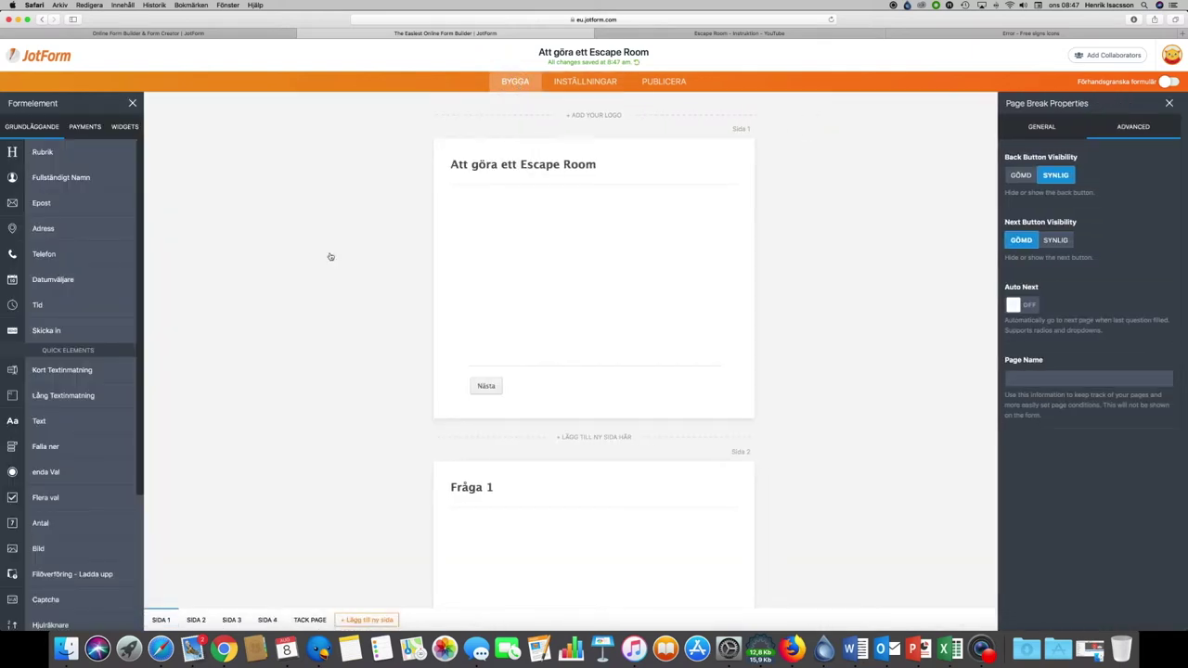
pyautogui.scroll(-2, 307, 403)
pyautogui.scroll(-5, 308, 405)
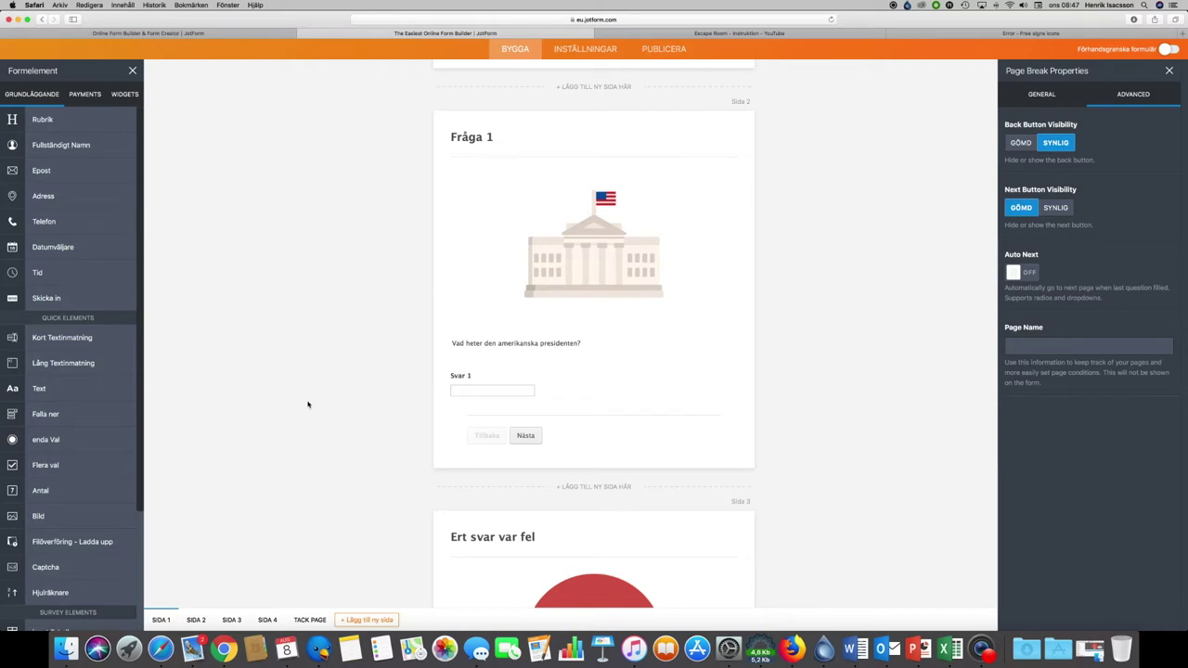
pyautogui.scroll(-4, 308, 405)
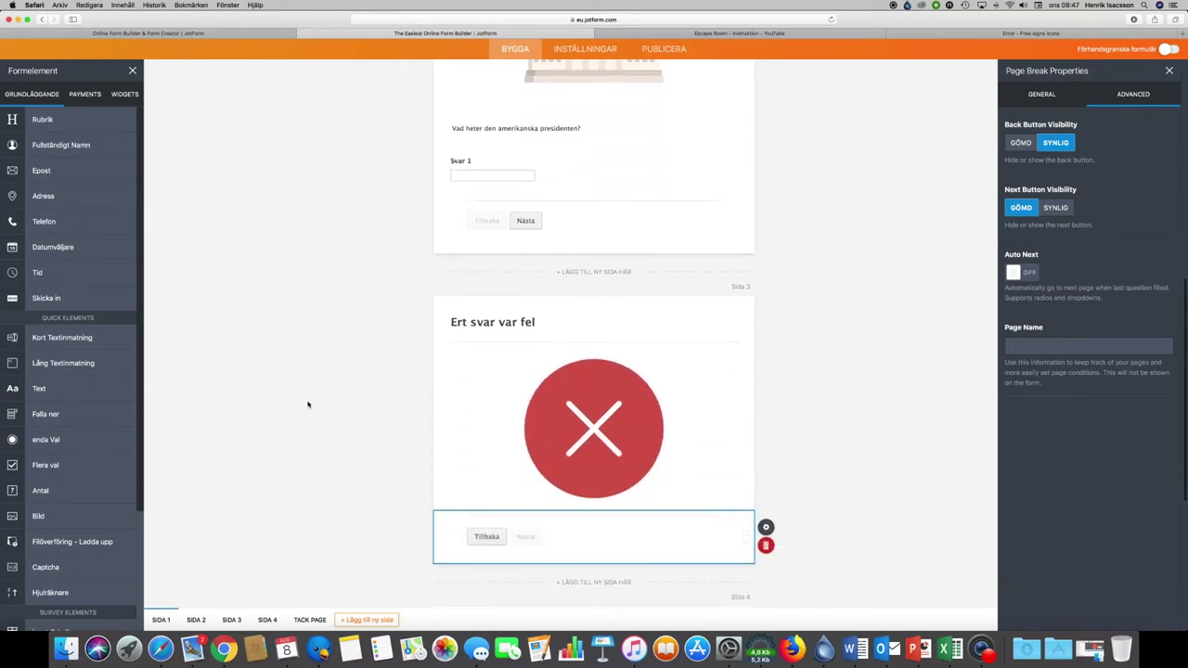
pyautogui.scroll(-5, 308, 405)
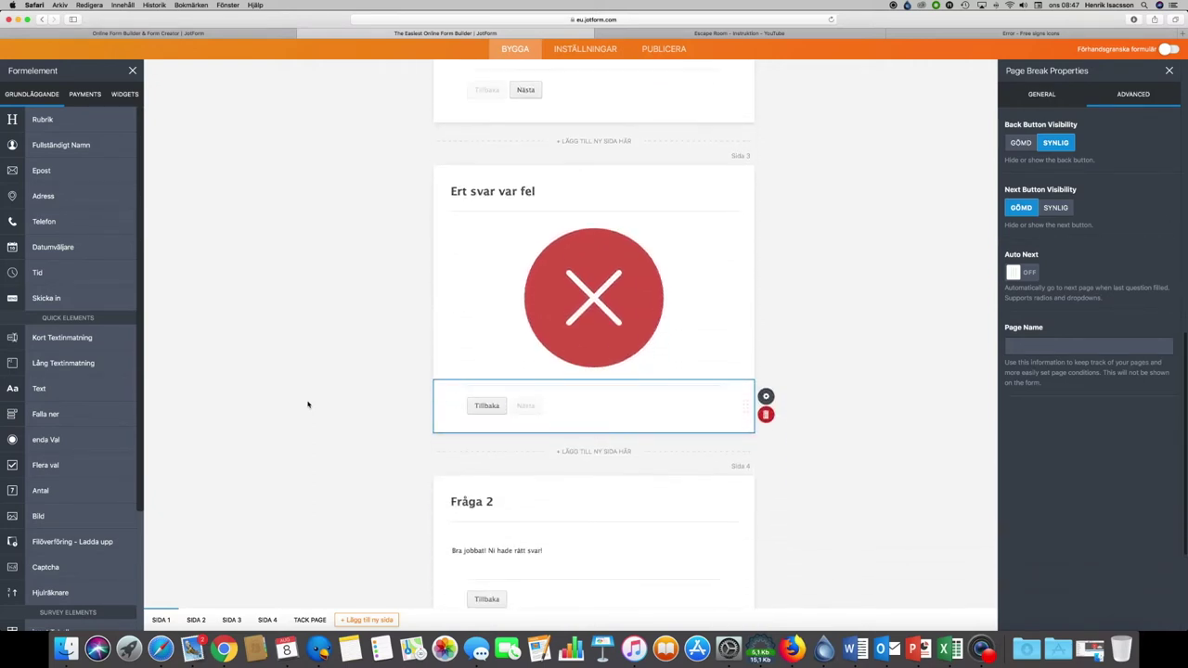
pyautogui.scroll(12, 308, 404)
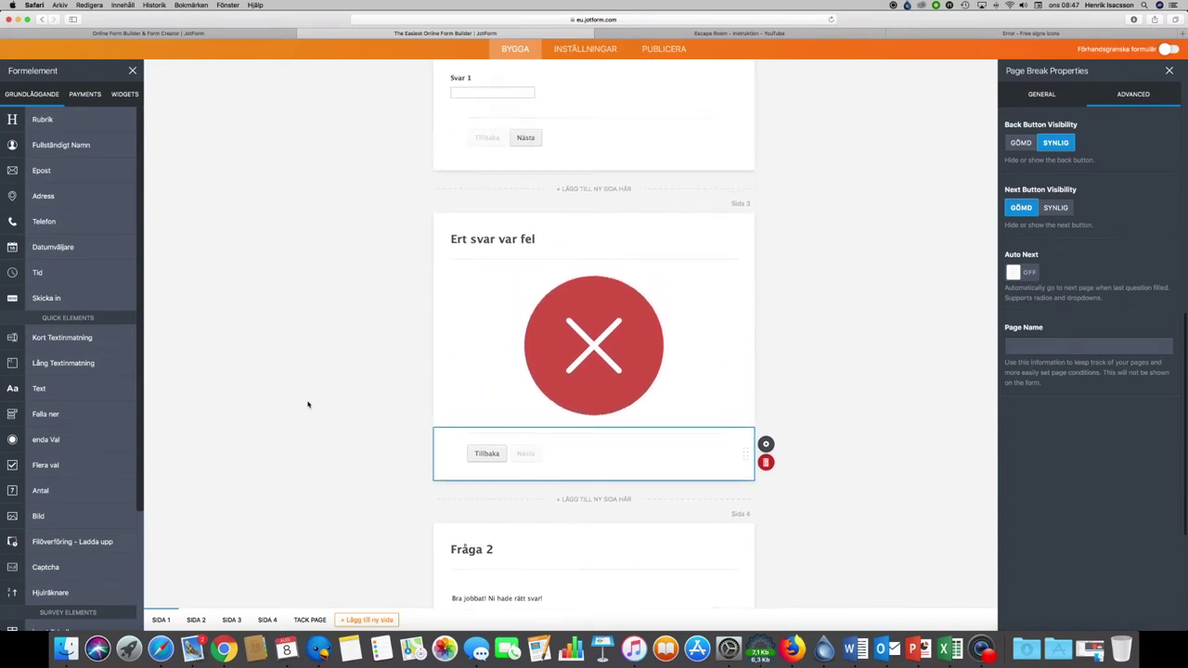
pyautogui.scroll(5, 308, 405)
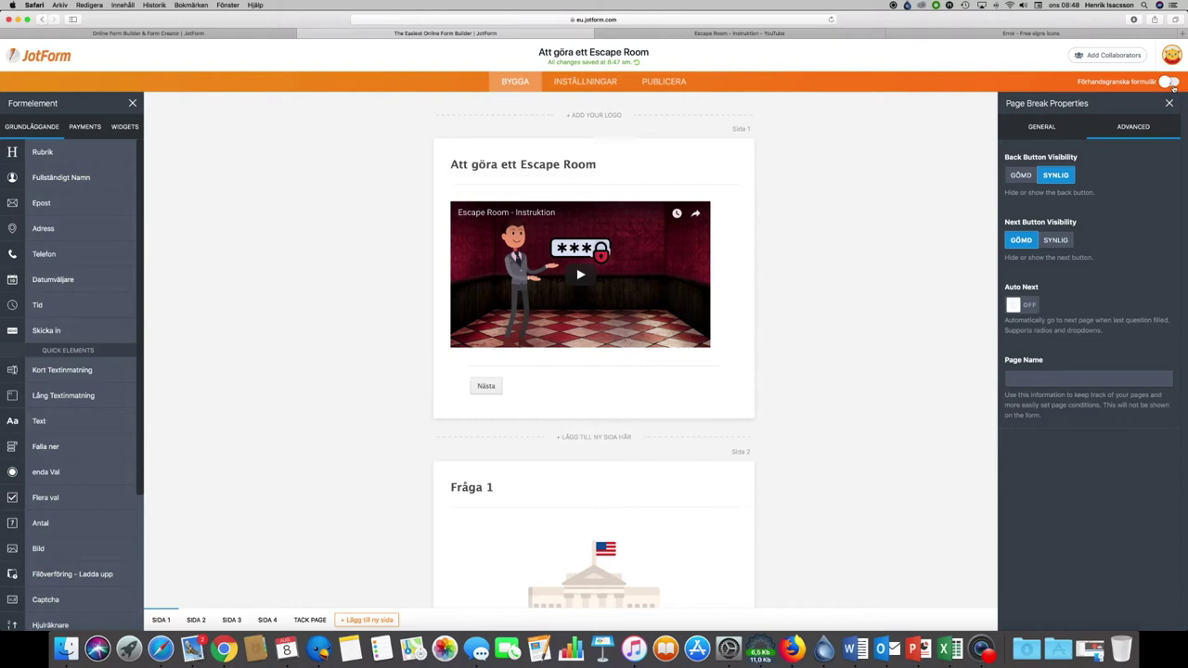
# Step: Preview the form and submit 'Donald Trump' as the Fråga 1 answer
pyautogui.click(1172, 83)
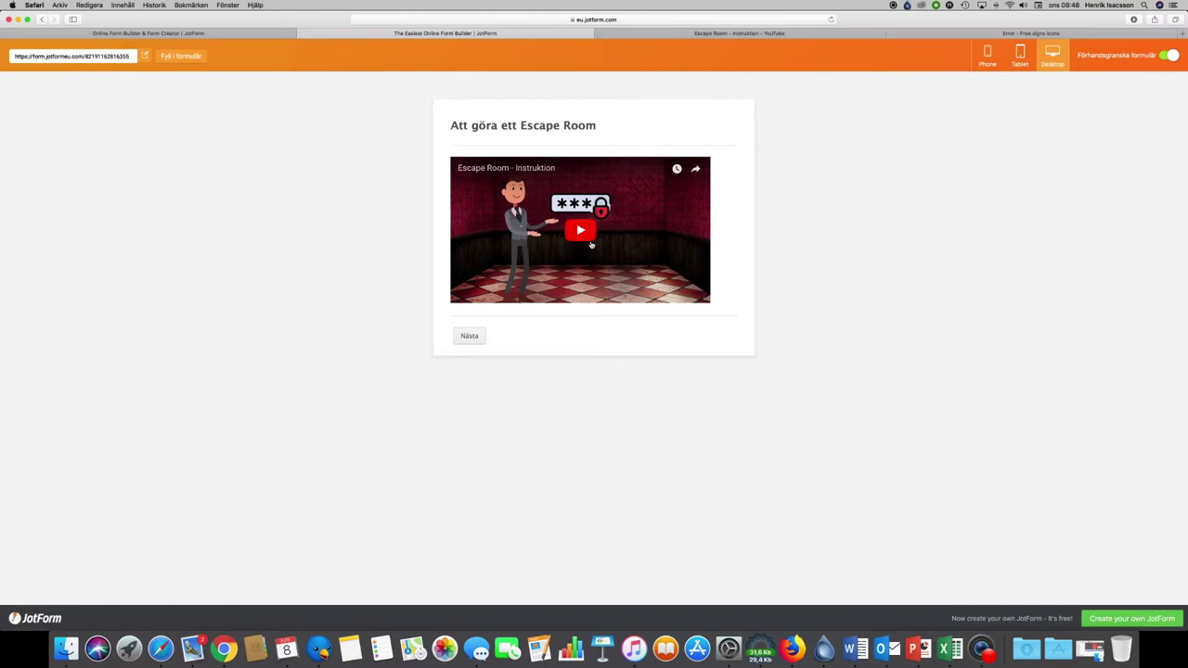
pyautogui.click(470, 335)
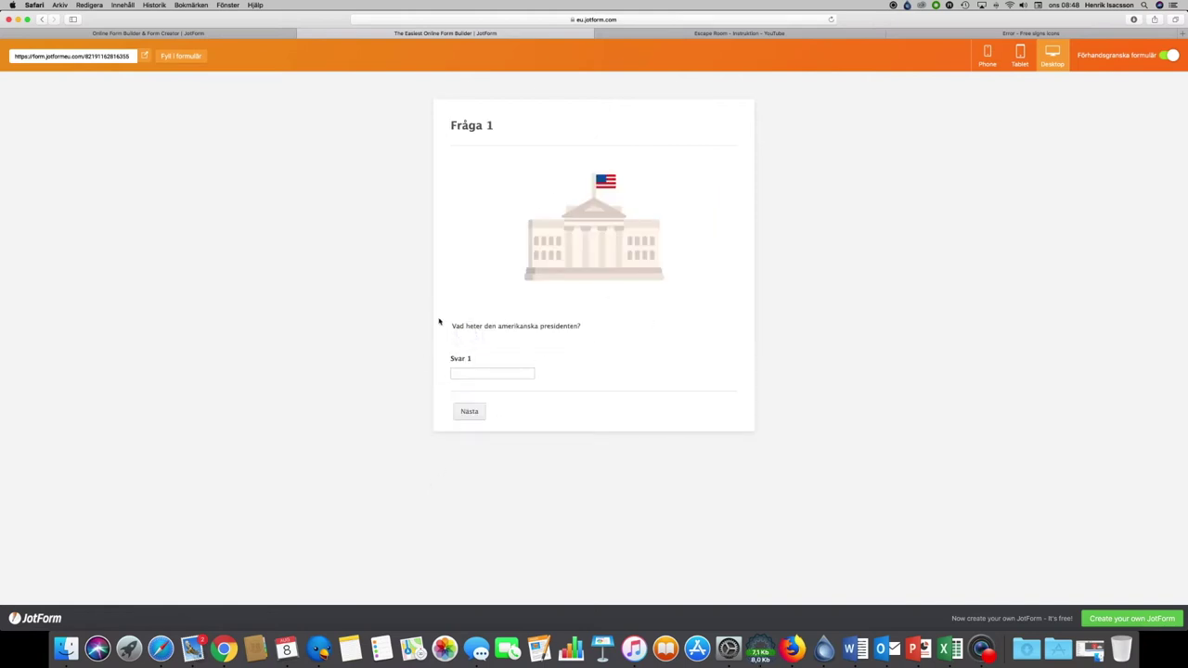
pyautogui.click(483, 374)
pyautogui.write('Donald Trump')
pyautogui.click(469, 414)
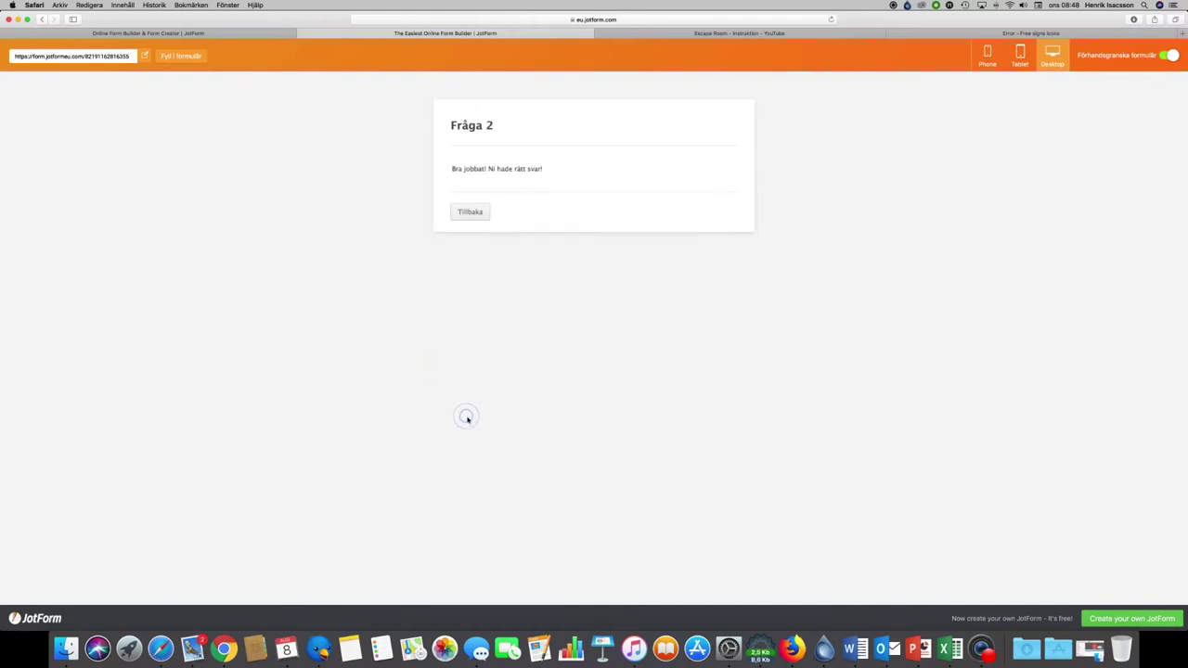
# Step: Go back, replace the answer with 'Obama' and resubmit, then switch preview off
pyautogui.click(463, 213)
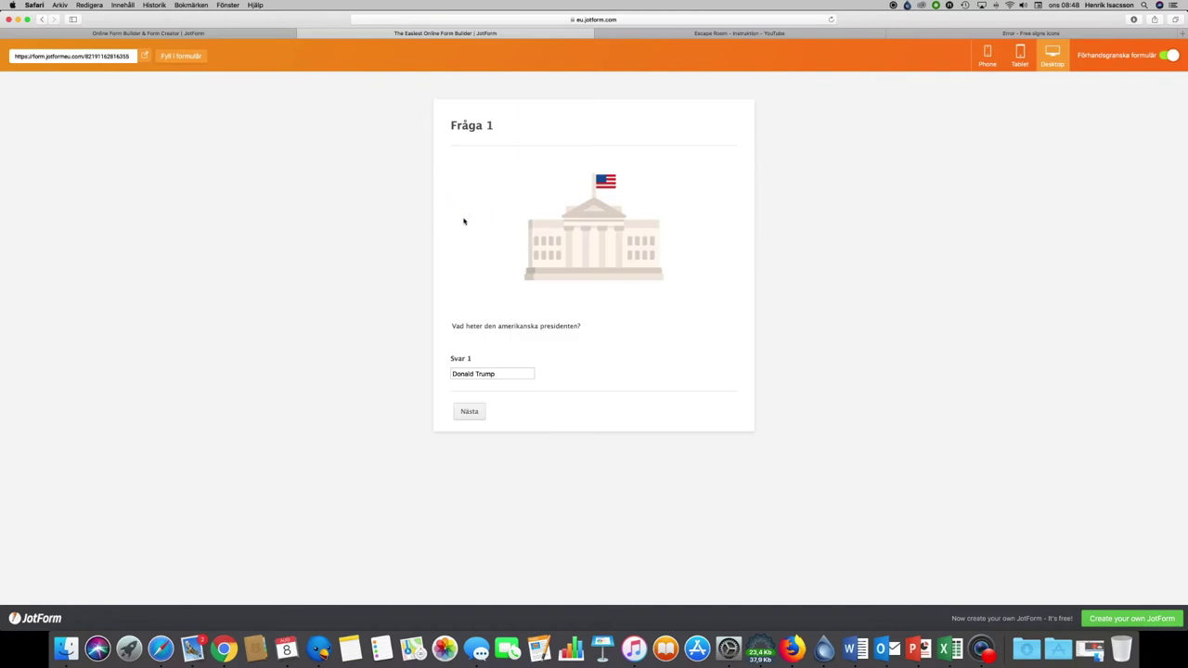
pyautogui.tripleClick(508, 379)
pyautogui.write('Obama')
pyautogui.click(468, 413)
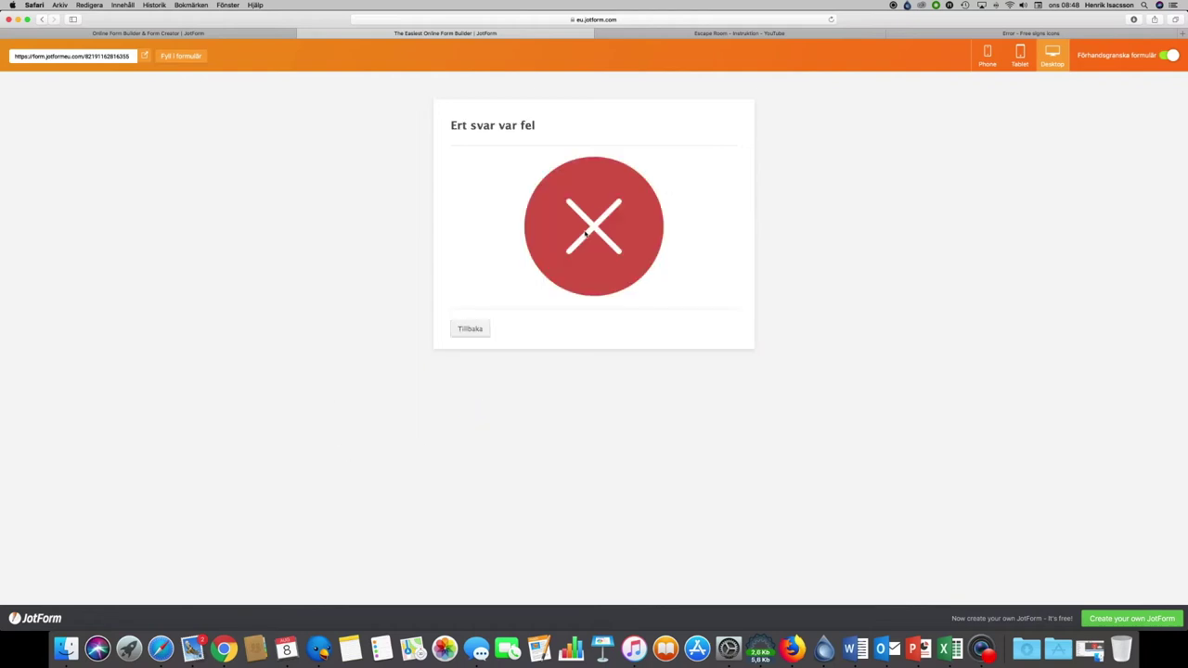
pyautogui.click(473, 333)
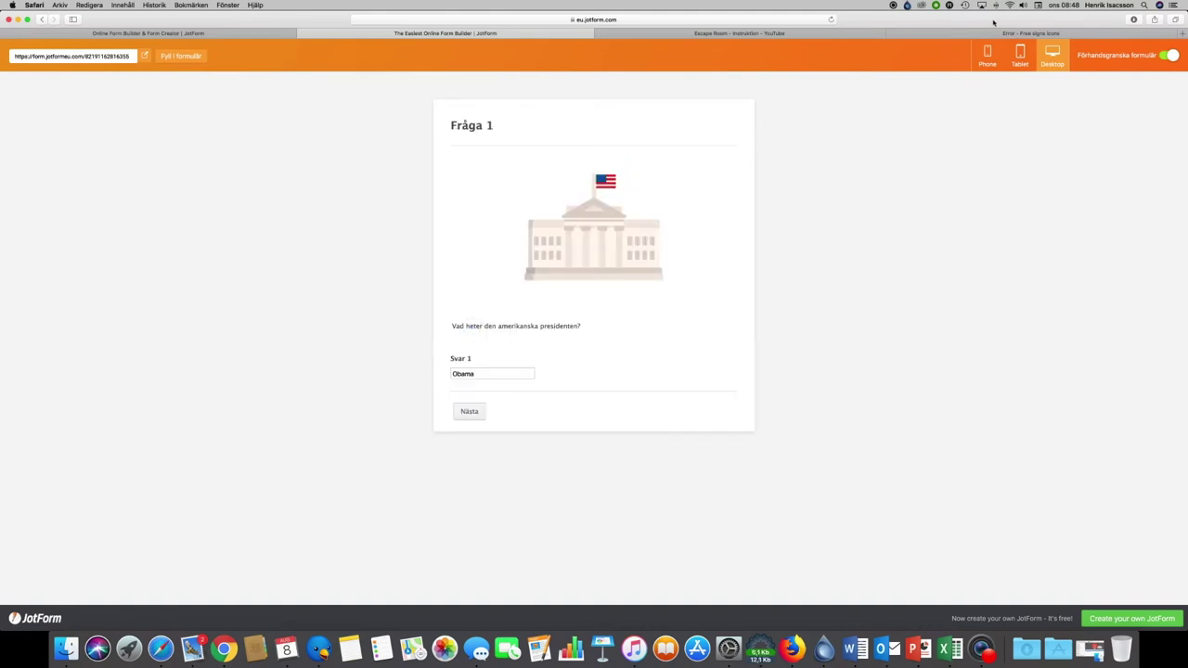
pyautogui.click(1172, 56)
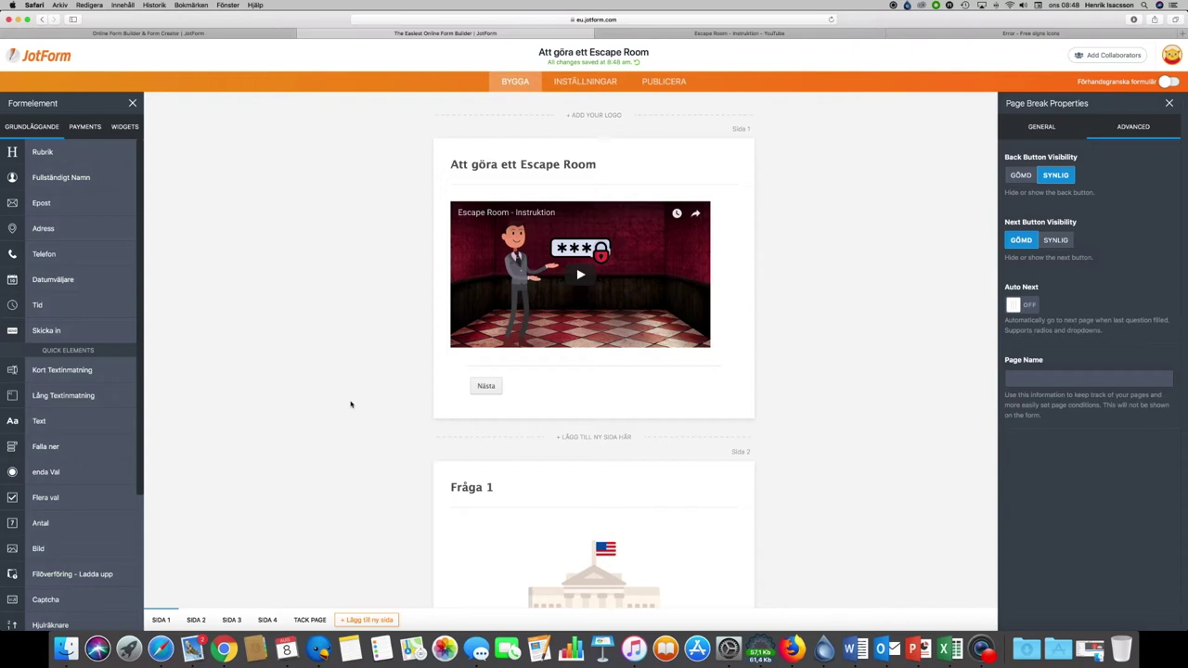
# Step: Add a Skicka in submit button to the Fråga 2 page and place it below Tillbaka
pyautogui.scroll(-10, 351, 403)
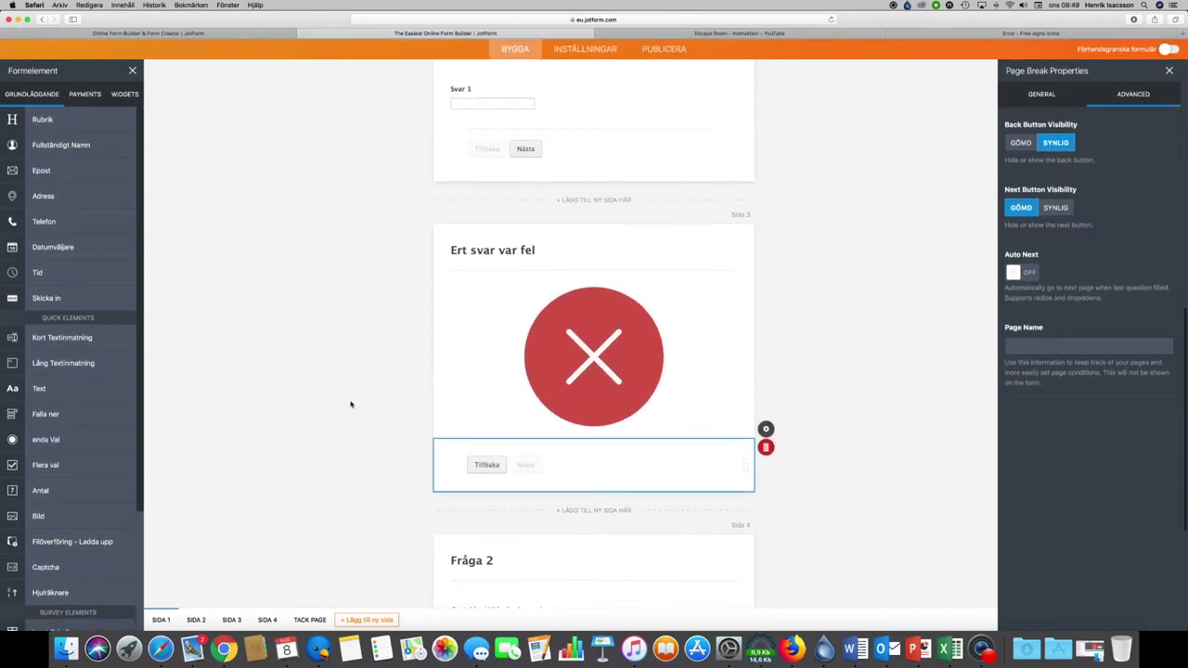
pyautogui.scroll(-3, 350, 404)
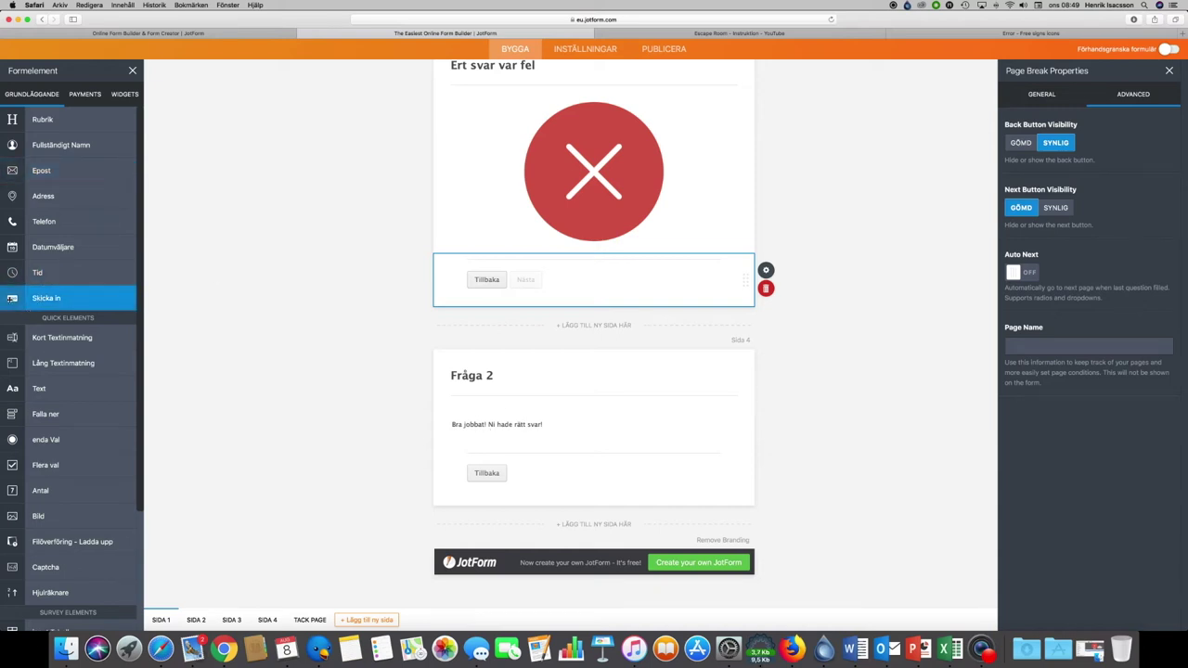
pyautogui.moveTo(11, 298); pyautogui.dragTo(492, 529)
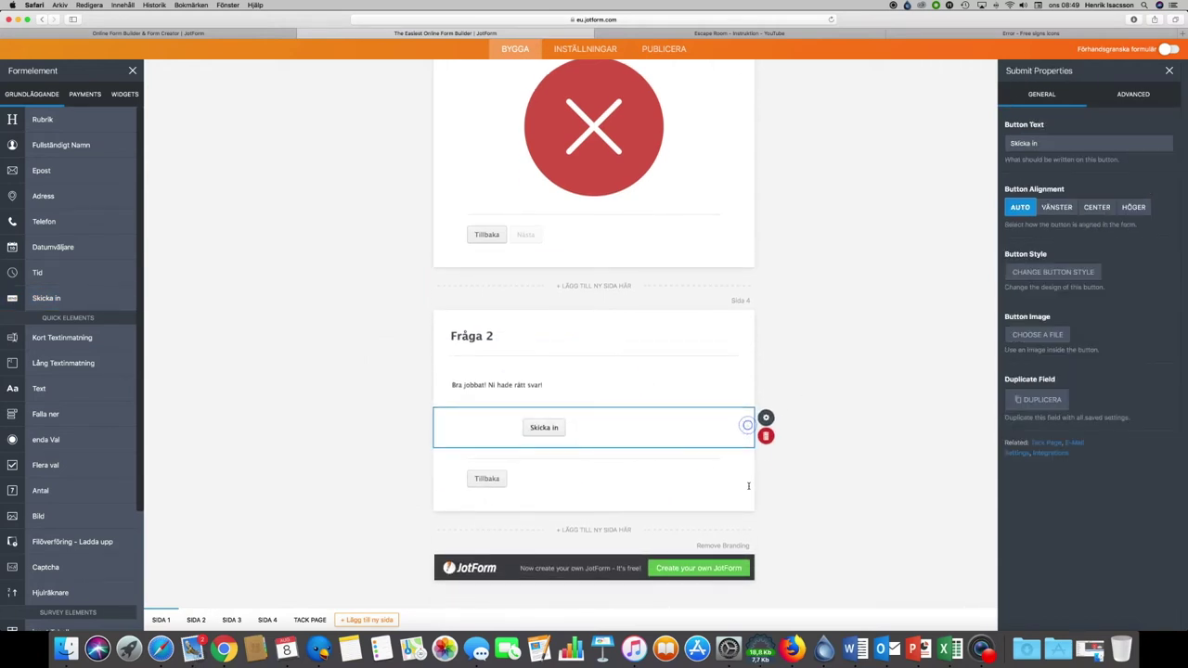
pyautogui.moveTo(746, 425); pyautogui.dragTo(747, 530)
# Step: Delete that submit button, dismiss the deletion notice, and show the WIDGETS list
pyautogui.click(545, 424)
pyautogui.click(765, 435)
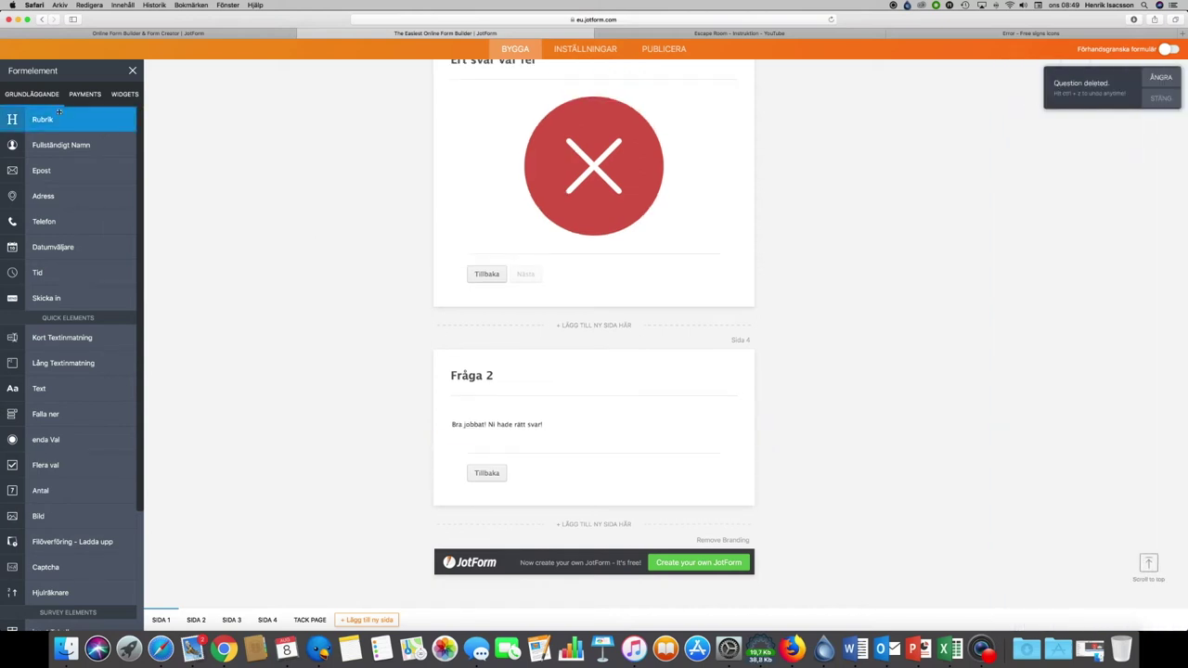
pyautogui.click(1161, 99)
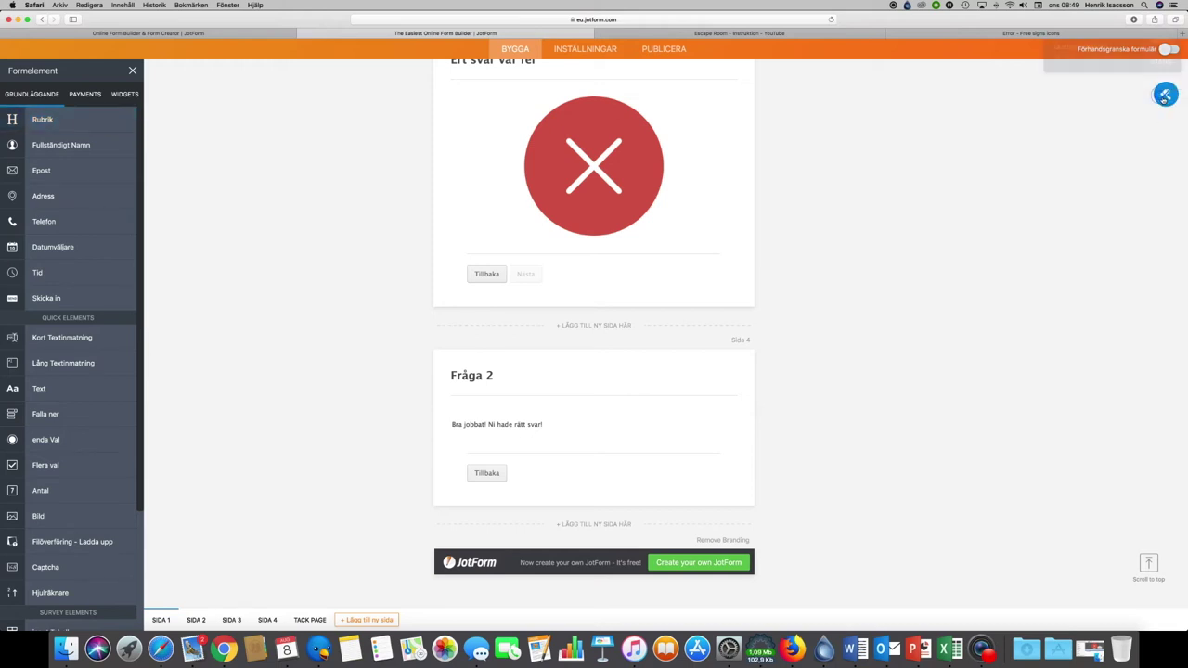
pyautogui.click(125, 100)
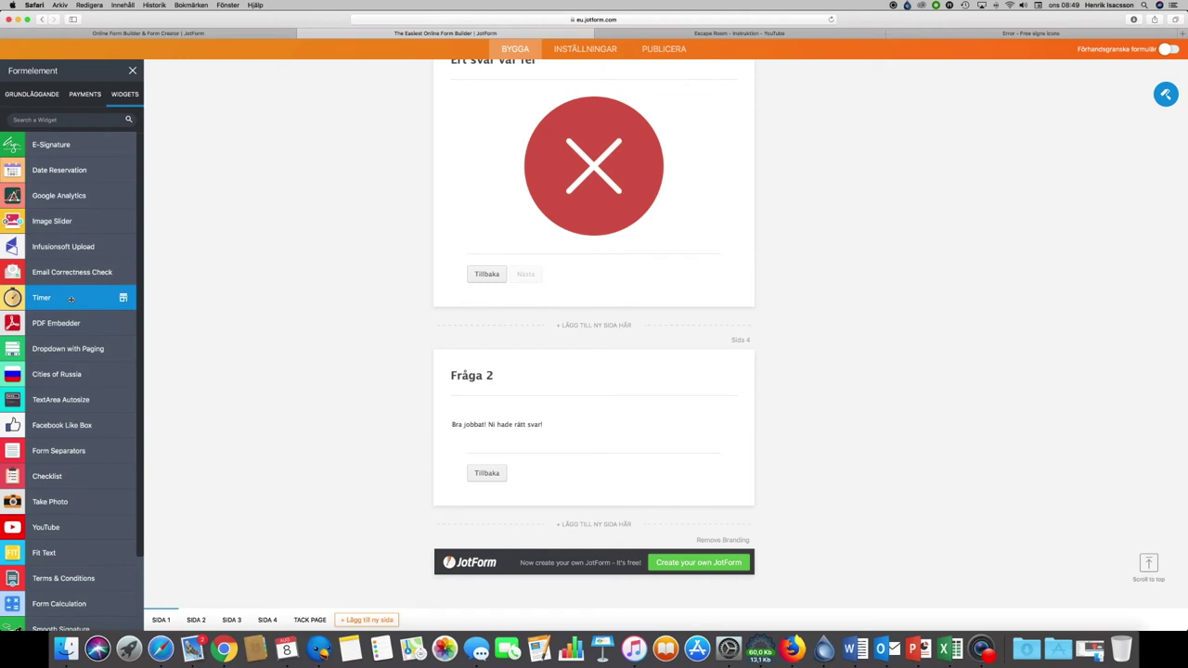
# Step: Browse the widget list, then open PUBLICERA to see Quick Share's direct form link
pyautogui.scroll(-2, 70, 298)
pyautogui.scroll(-5, 41, 290)
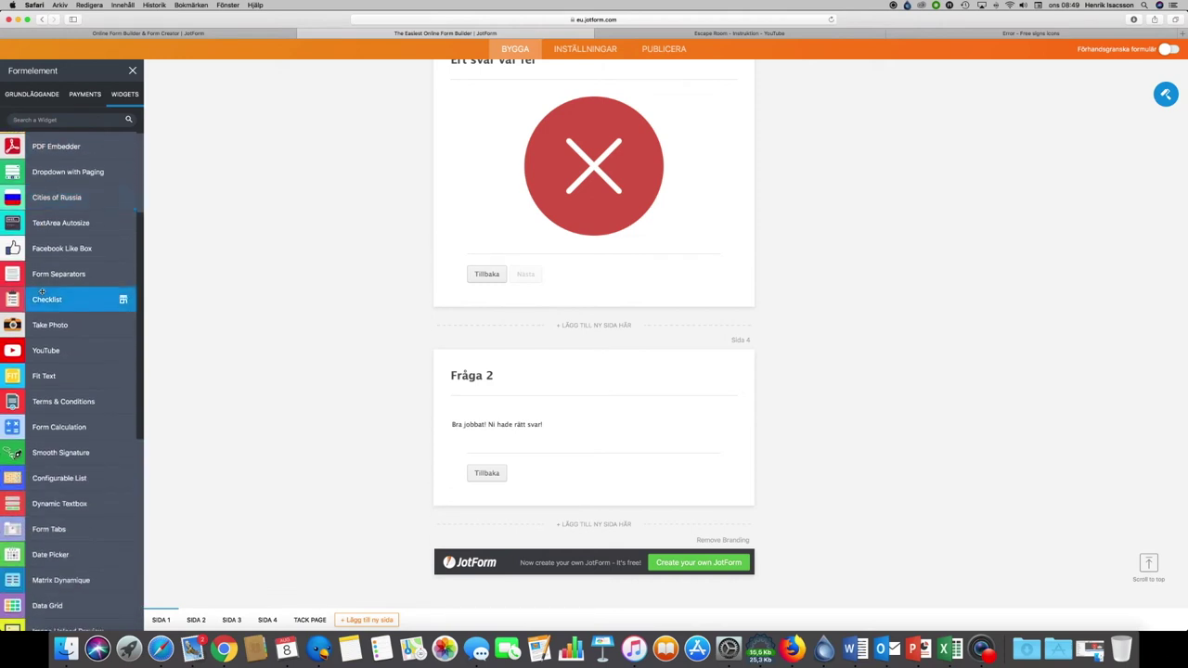
pyautogui.scroll(-4, 44, 278)
pyautogui.scroll(-10, 48, 251)
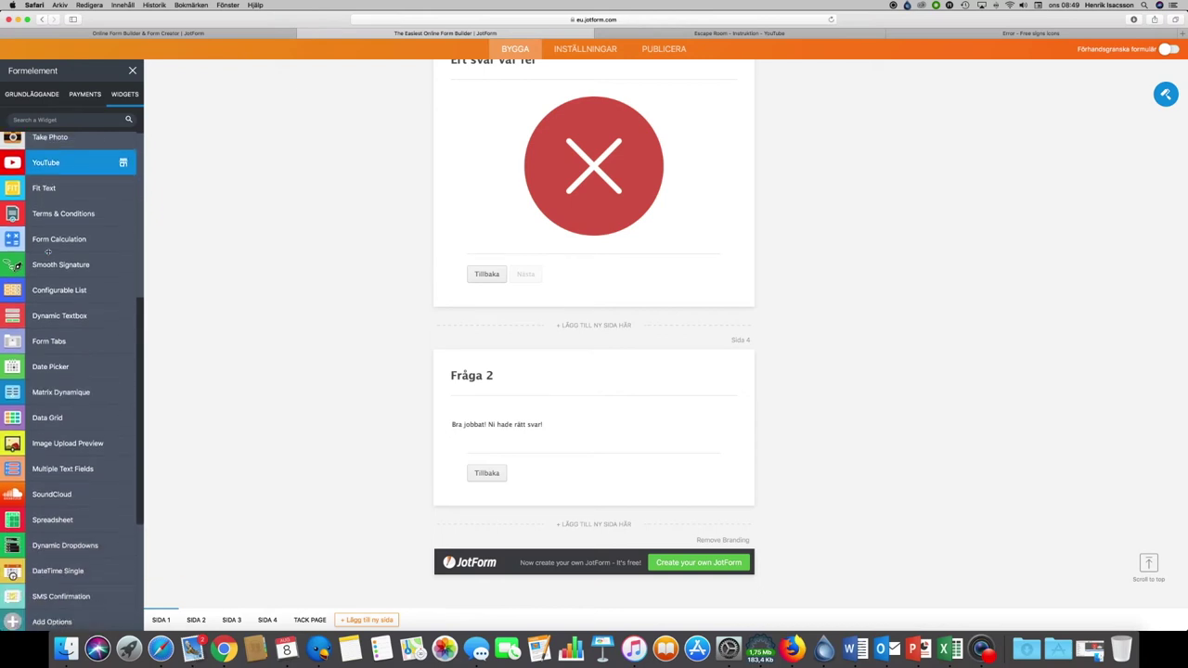
pyautogui.scroll(-8, 47, 251)
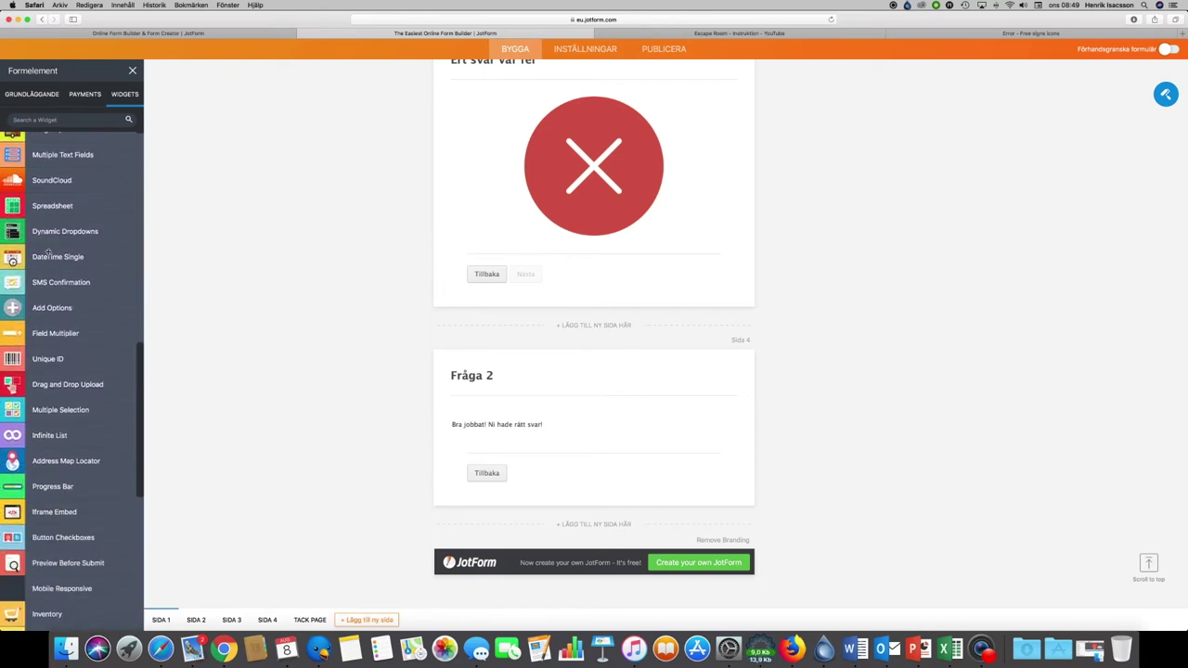
pyautogui.scroll(-6, 48, 251)
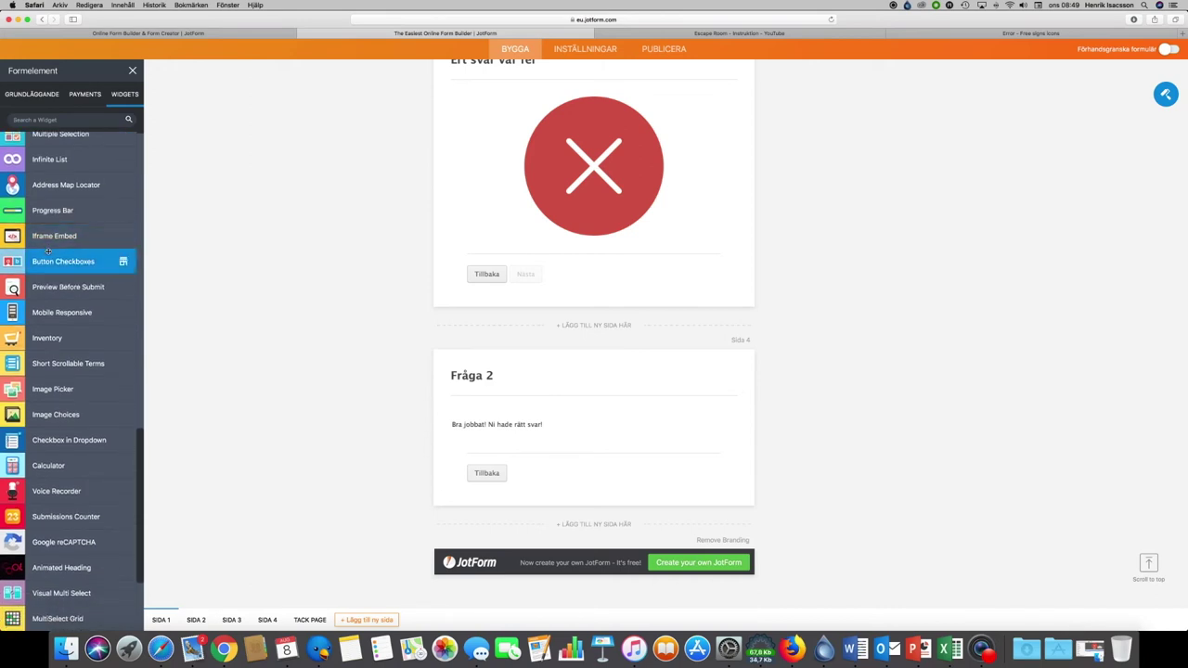
pyautogui.scroll(-5, 49, 249)
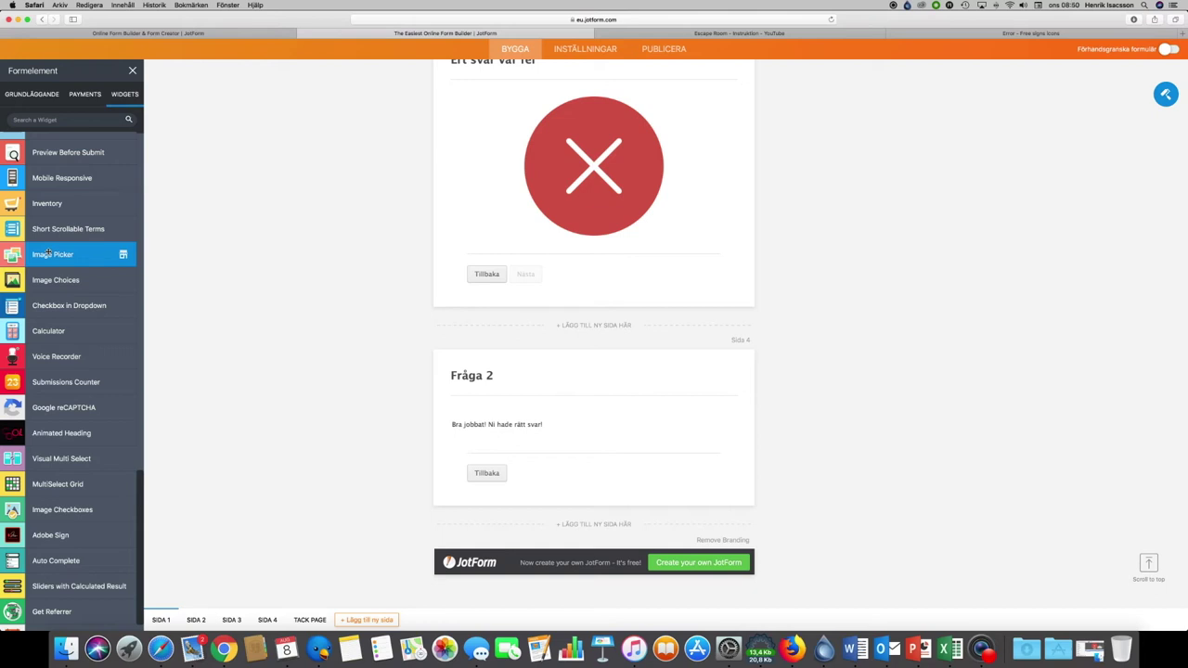
pyautogui.scroll(-1, 49, 253)
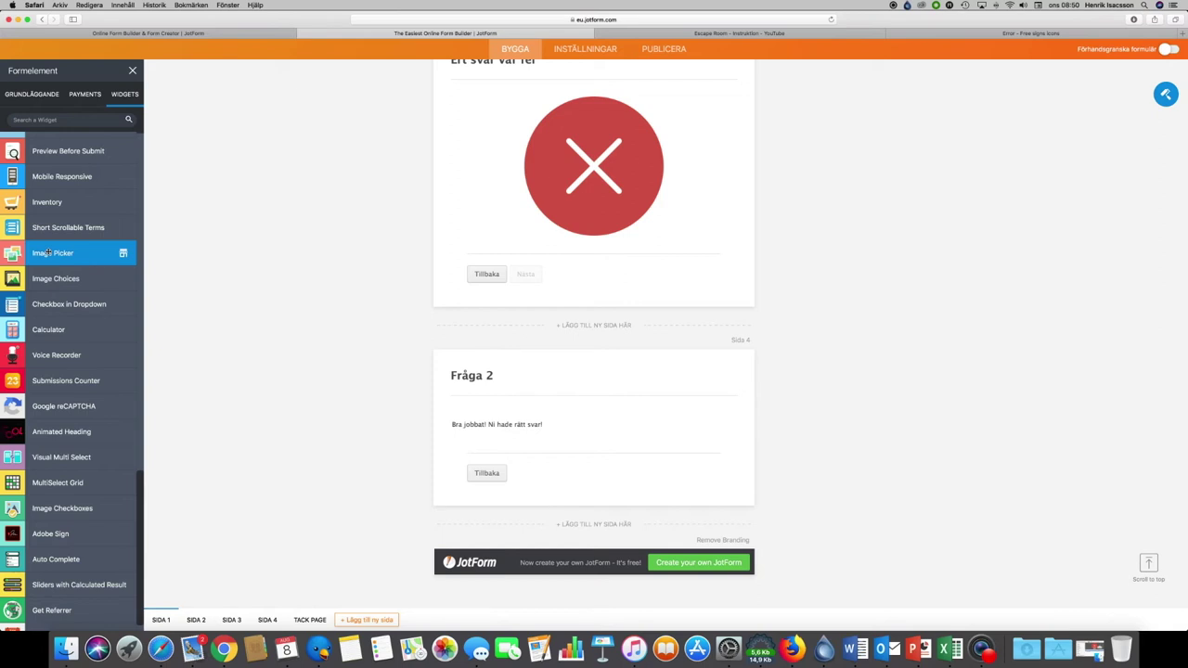
pyautogui.scroll(-10, 62, 283)
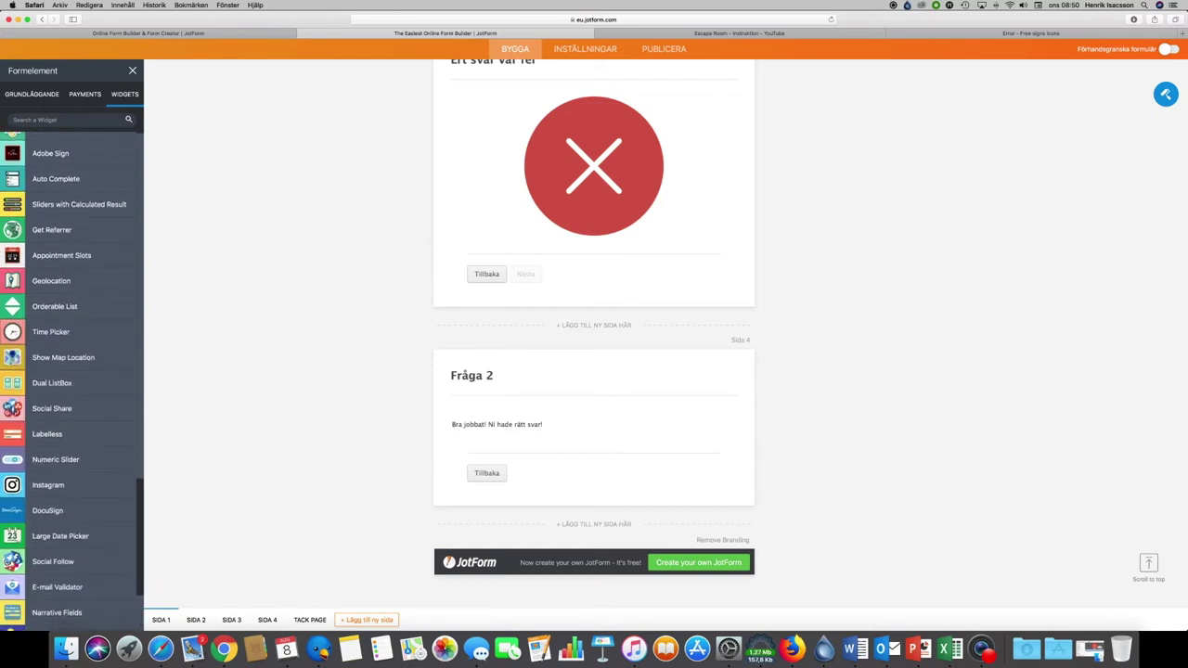
pyautogui.scroll(12, 65, 279)
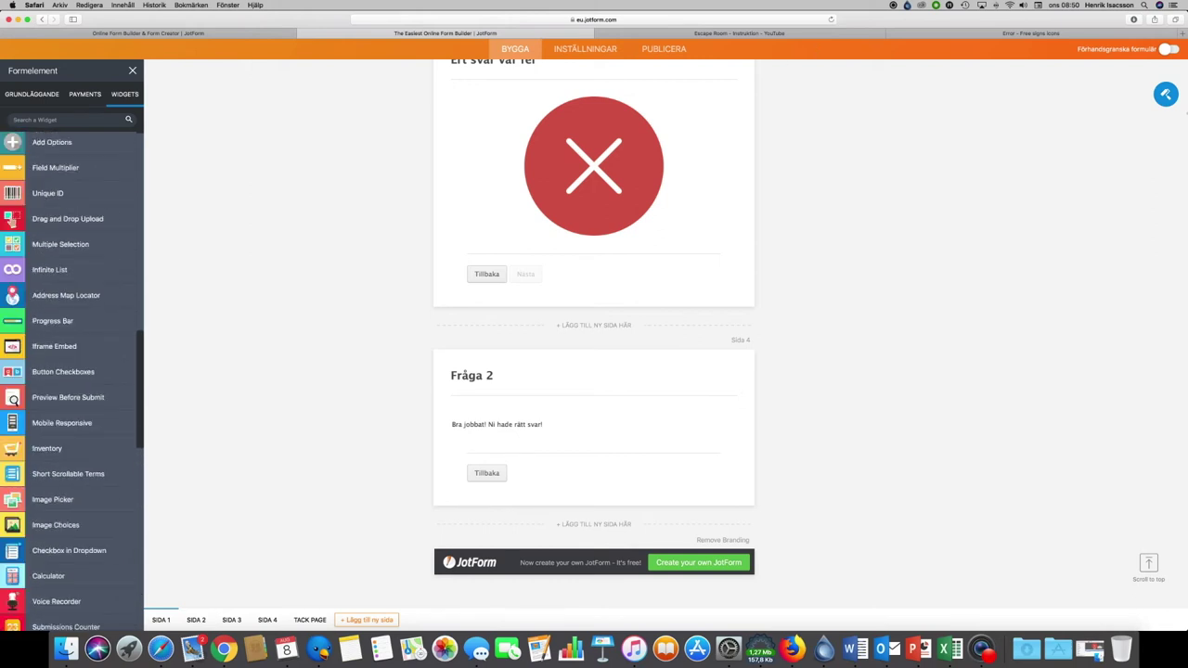
pyautogui.scroll(5, 360, 163)
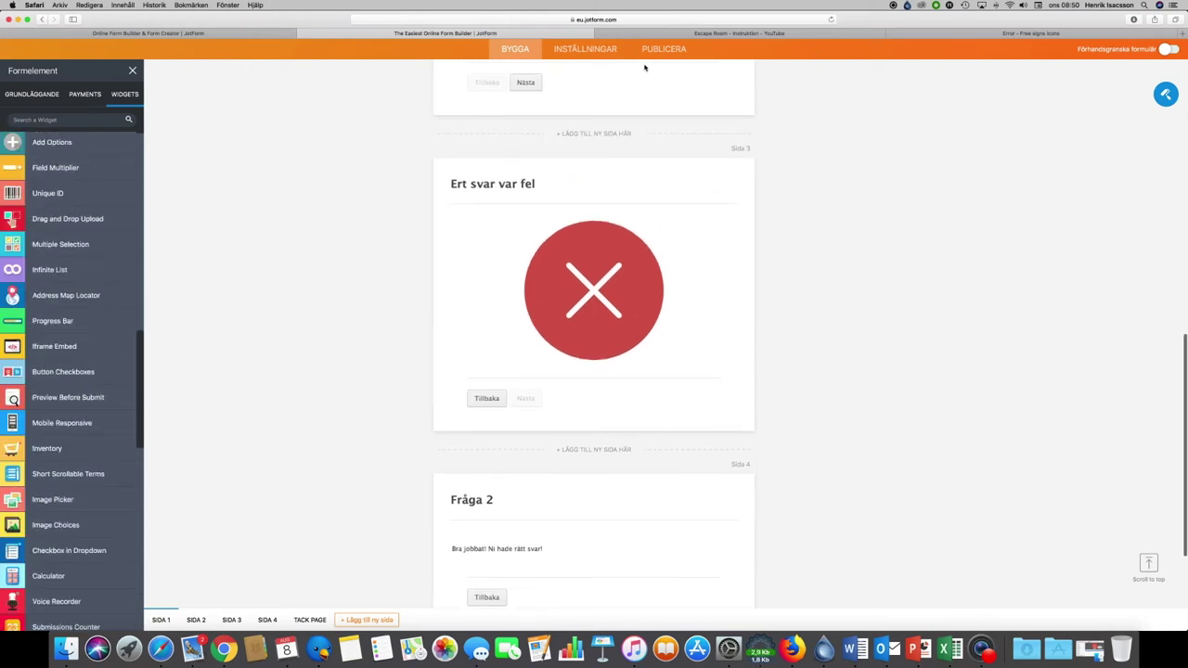
pyautogui.click(664, 50)
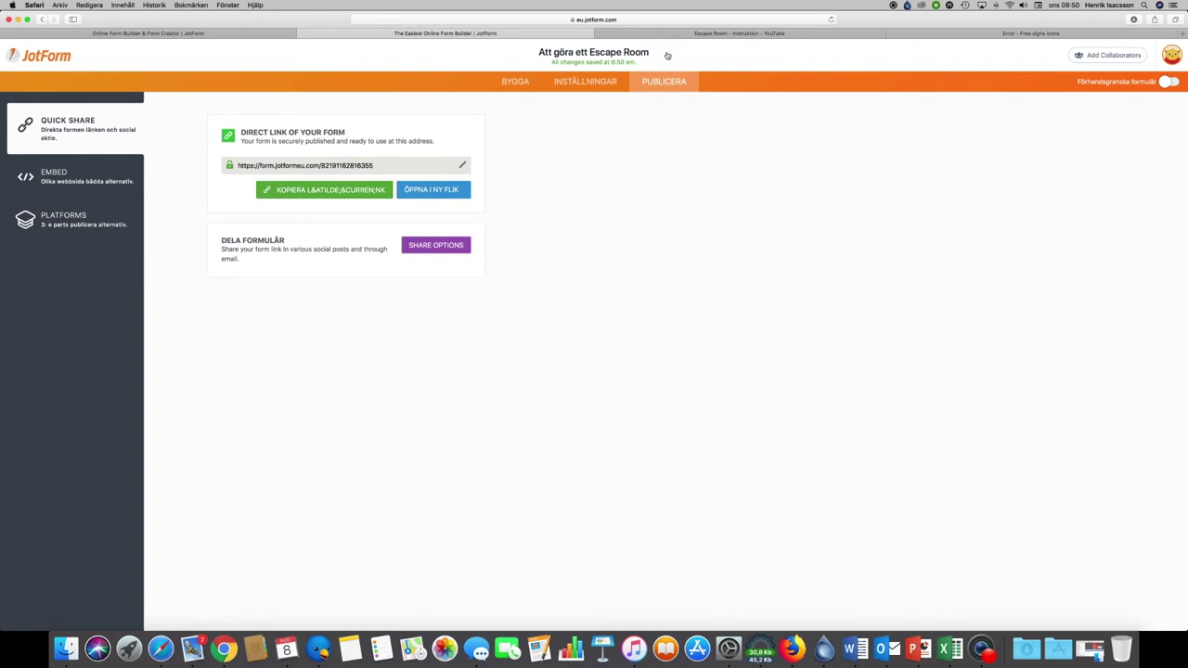
# Step: View the Tack Page settings under INSTÄLLNINGAR, then bring up the account menu
pyautogui.click(584, 86)
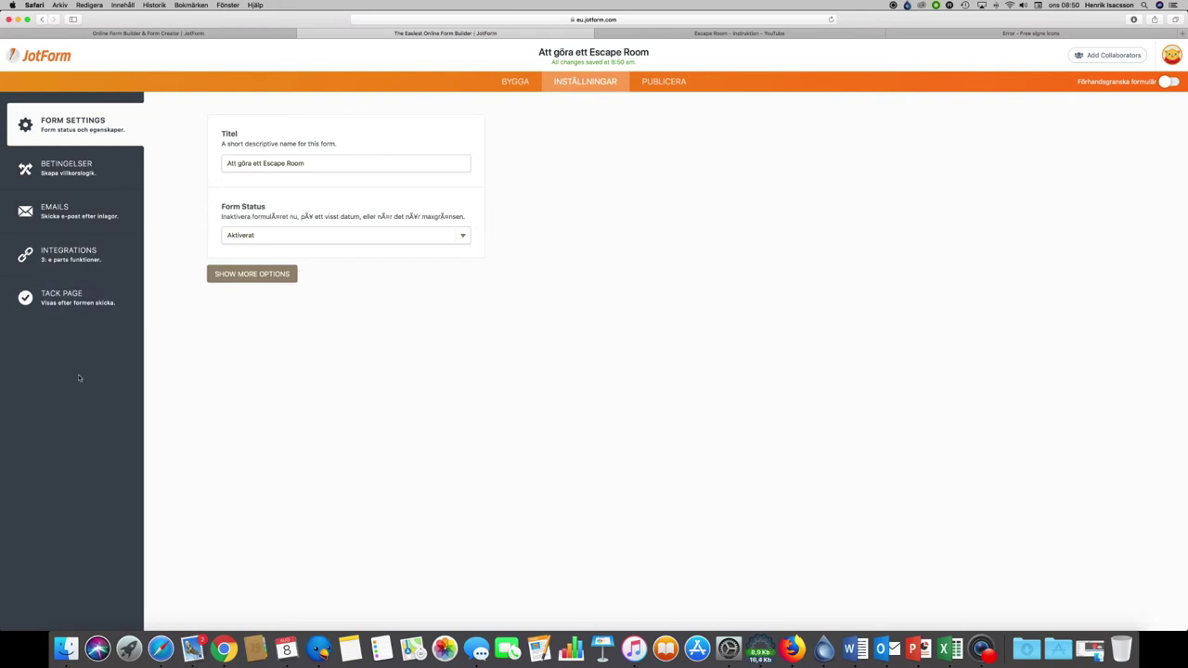
pyautogui.click(67, 295)
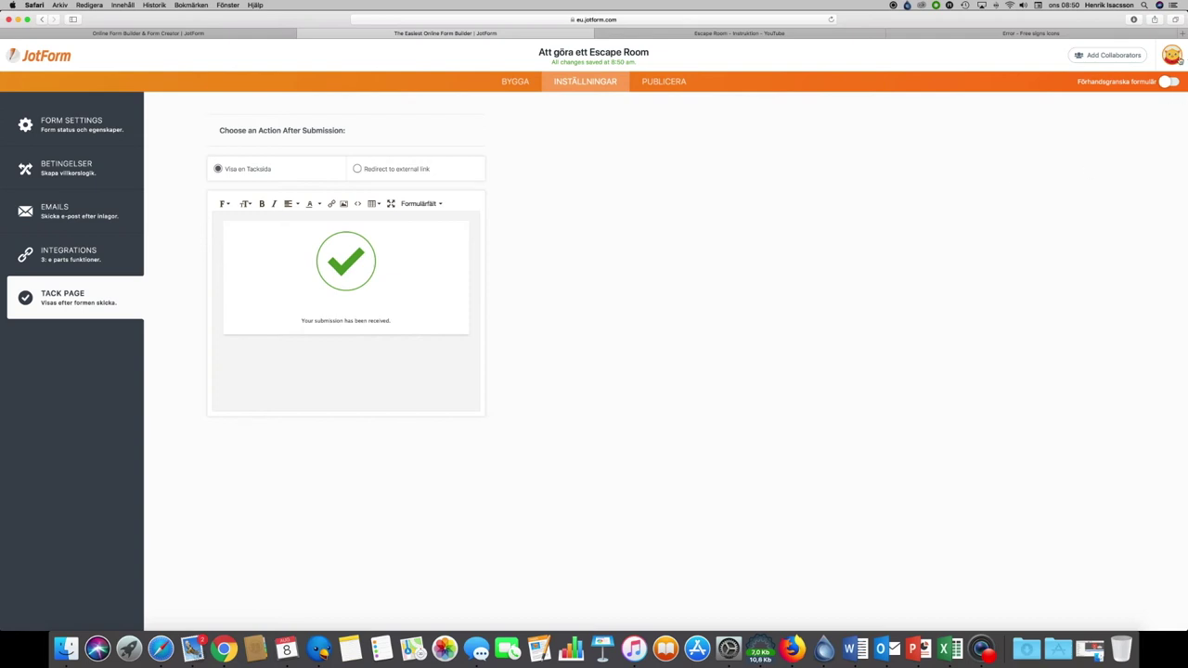
pyautogui.click(1171, 58)
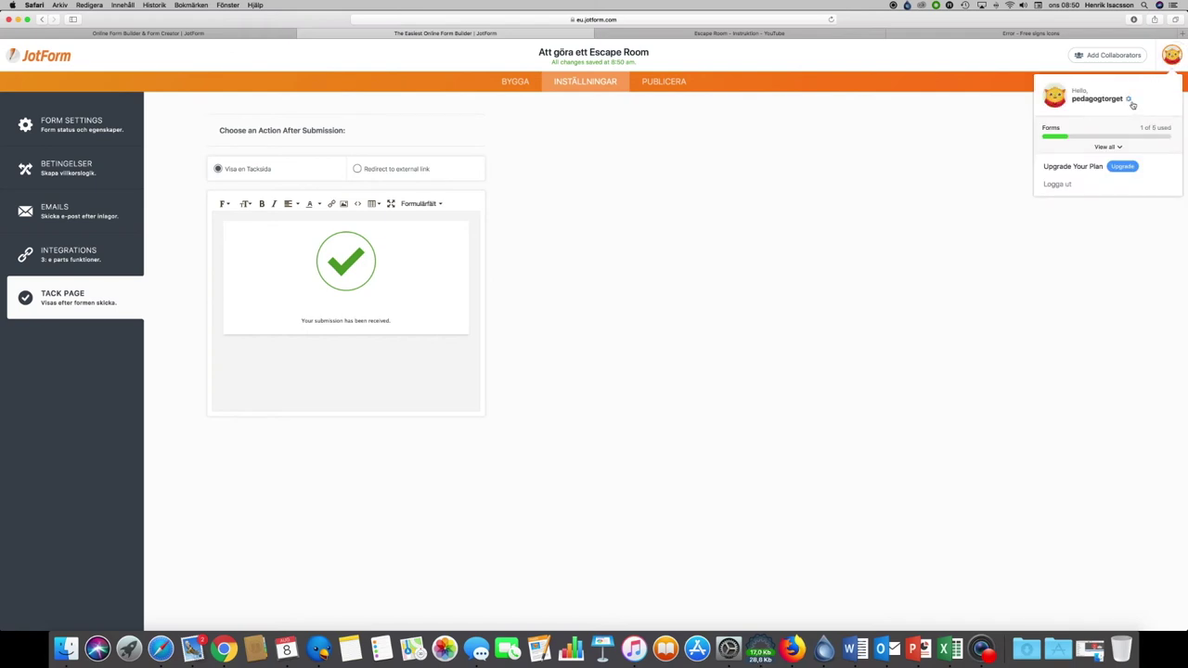
# Step: Open the account settings and scroll through the general inställningar page
pyautogui.click(1128, 100)
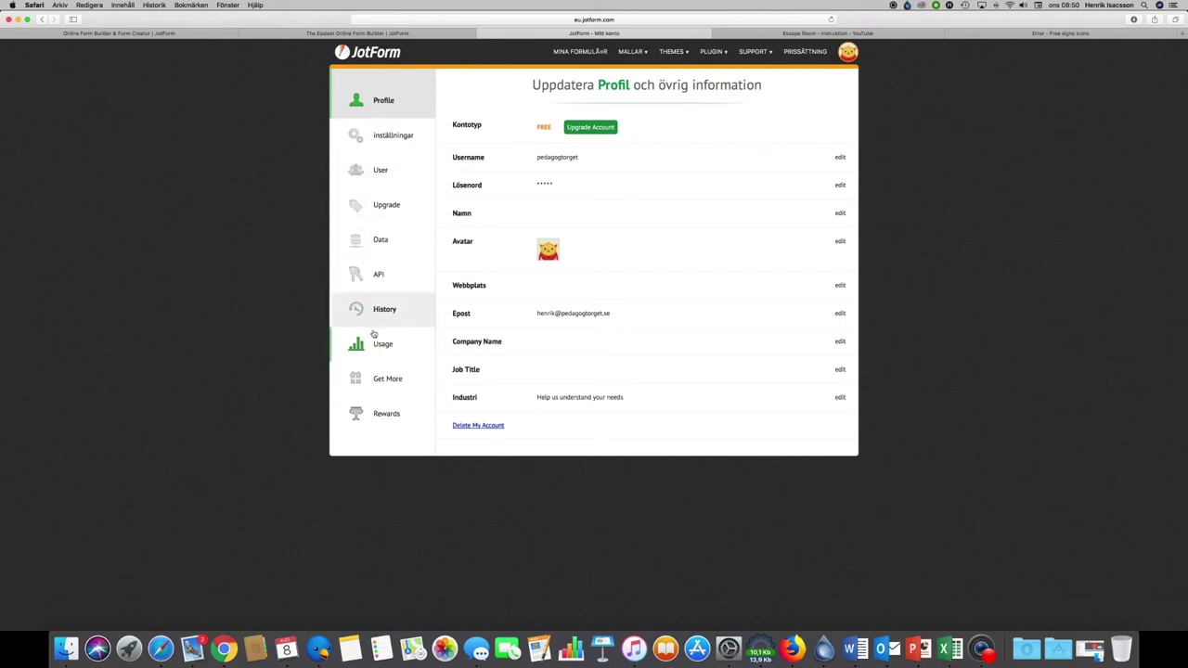
pyautogui.click(398, 141)
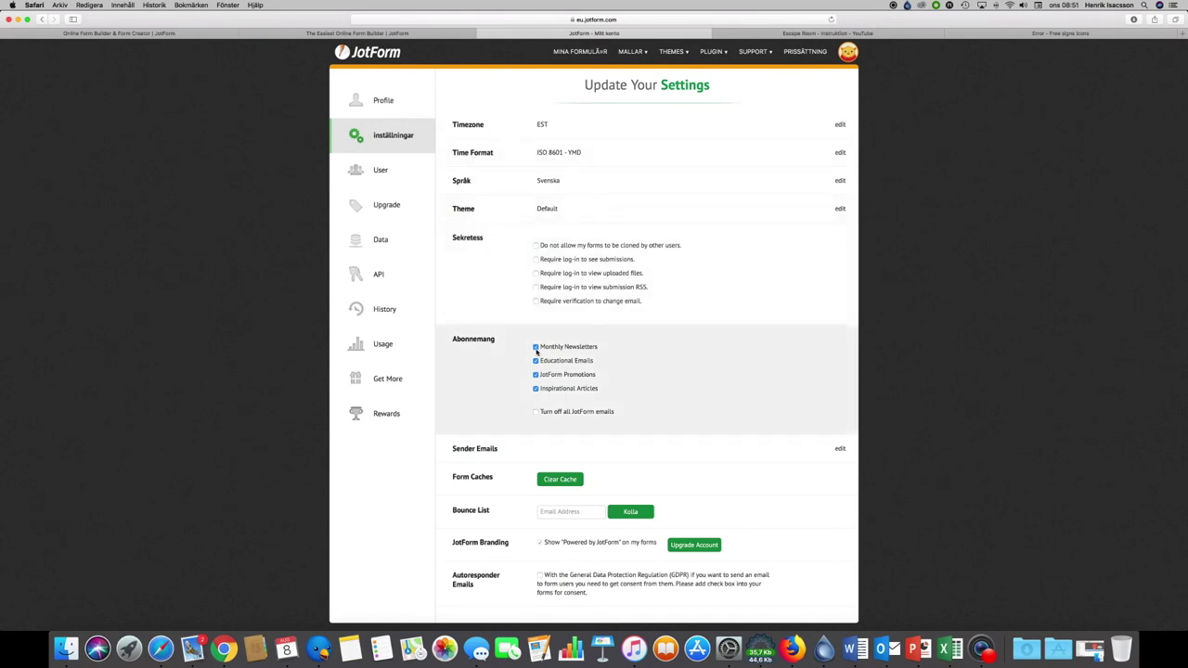
pyautogui.scroll(-1, 514, 328)
pyautogui.scroll(-1, 514, 327)
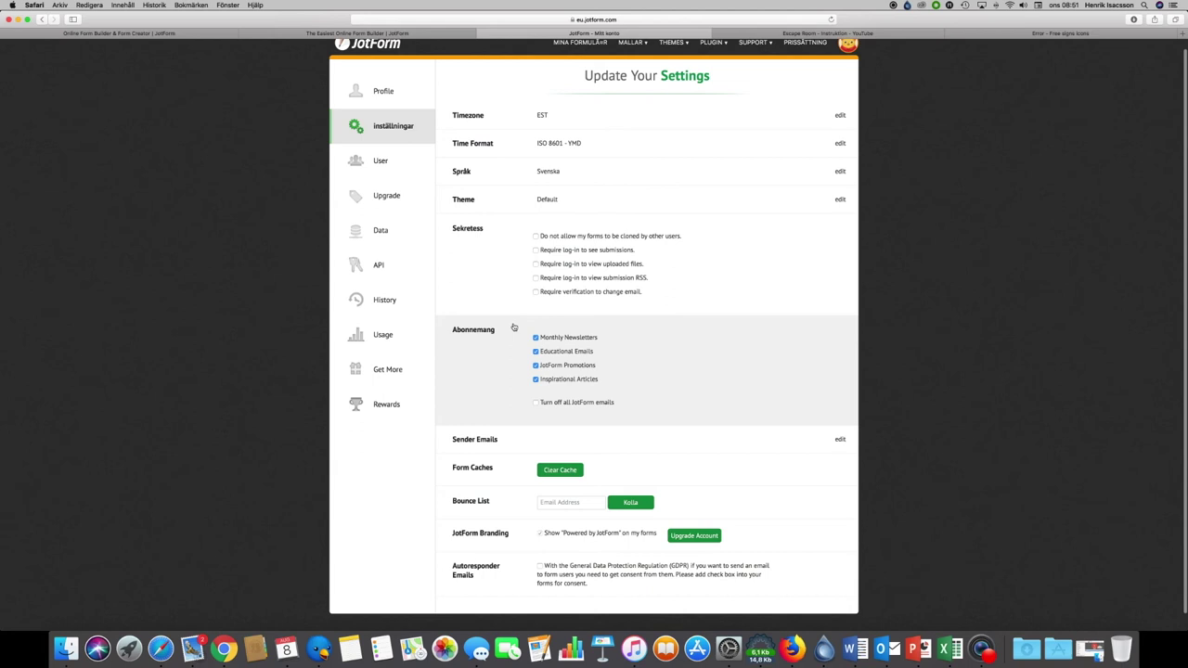
pyautogui.scroll(-1, 514, 327)
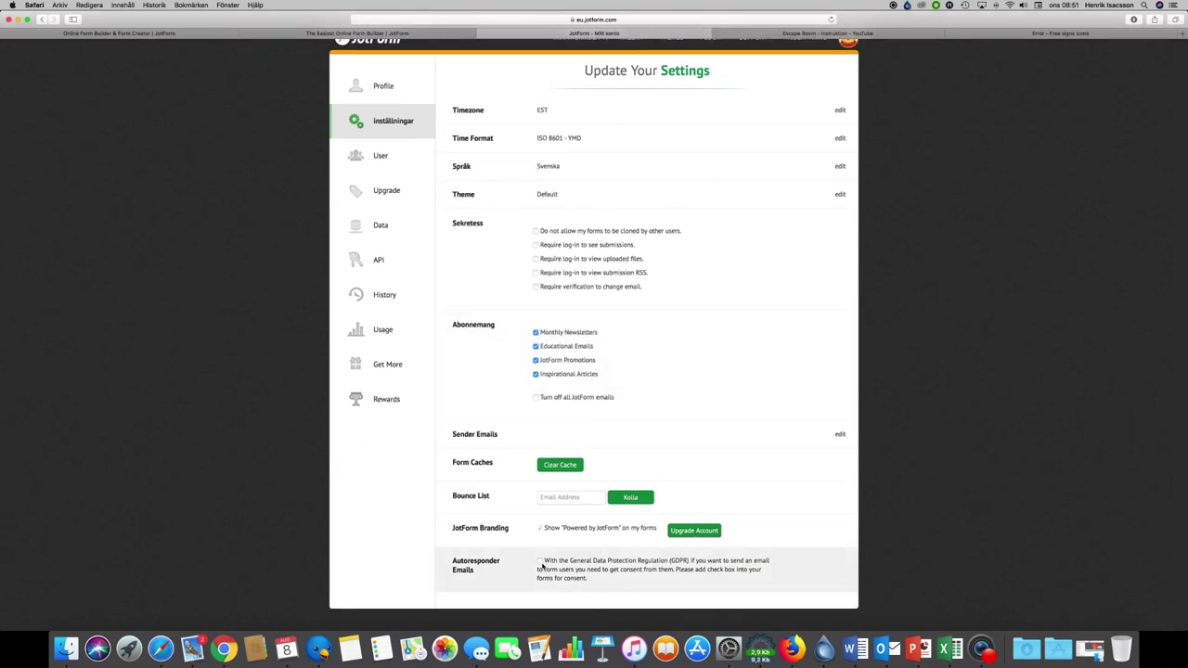
# Step: Look at the User, Upgrade and Data pages, then return to Mina formulär
pyautogui.click(372, 161)
pyautogui.click(371, 204)
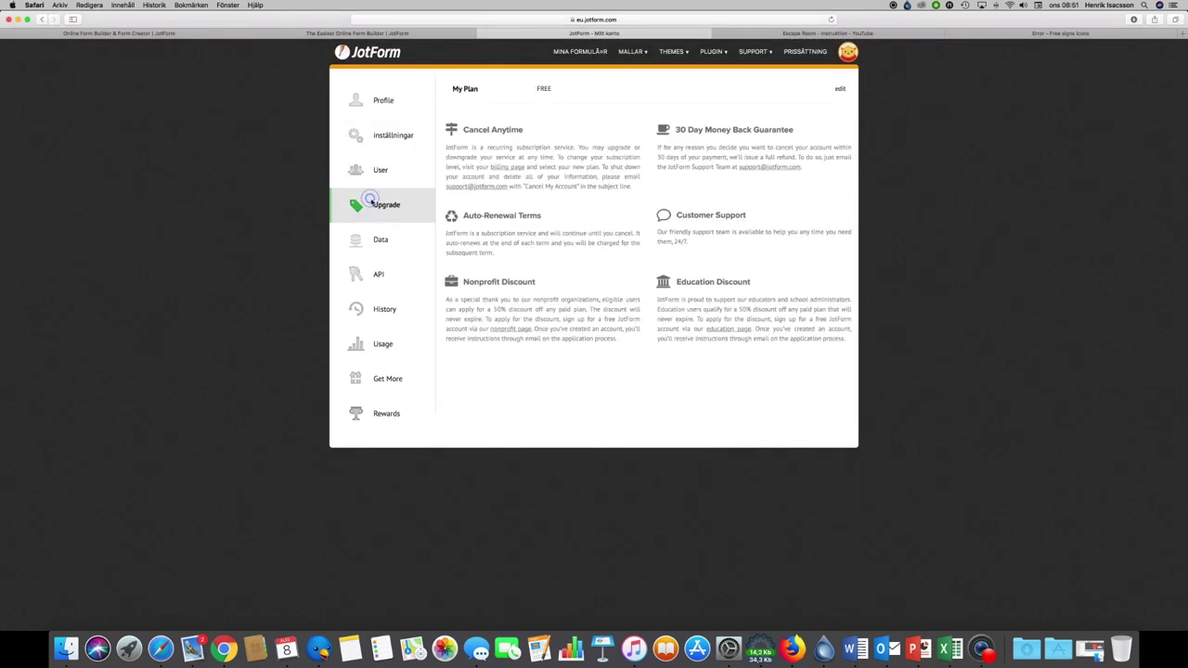
pyautogui.click(369, 245)
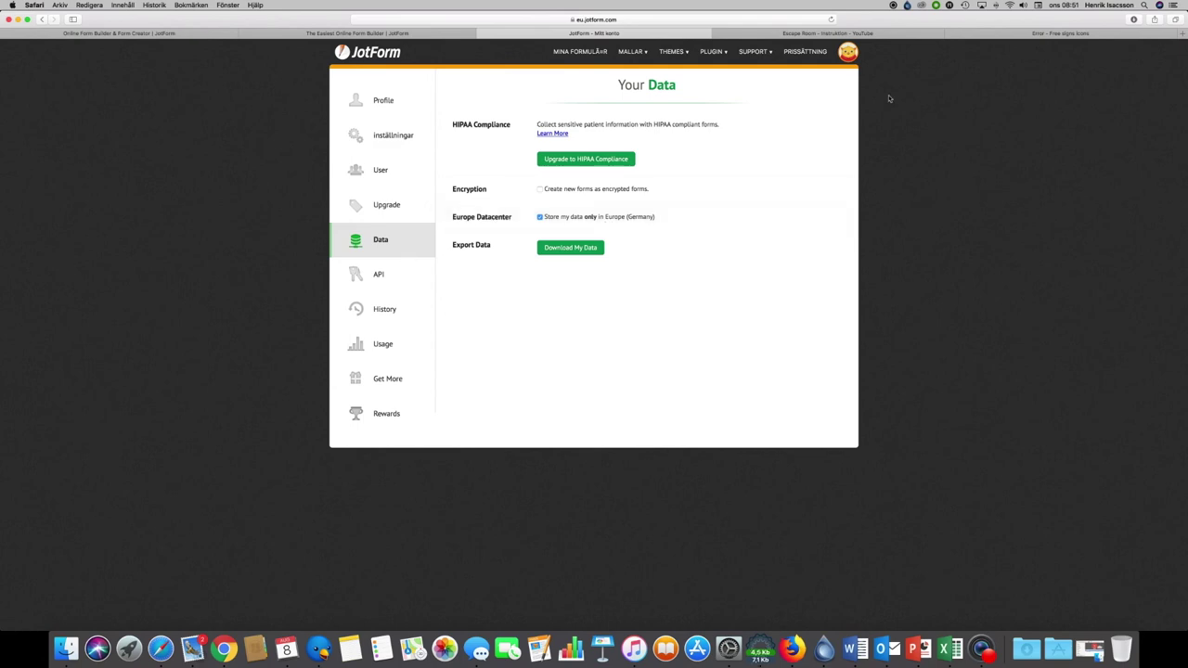
pyautogui.click(377, 56)
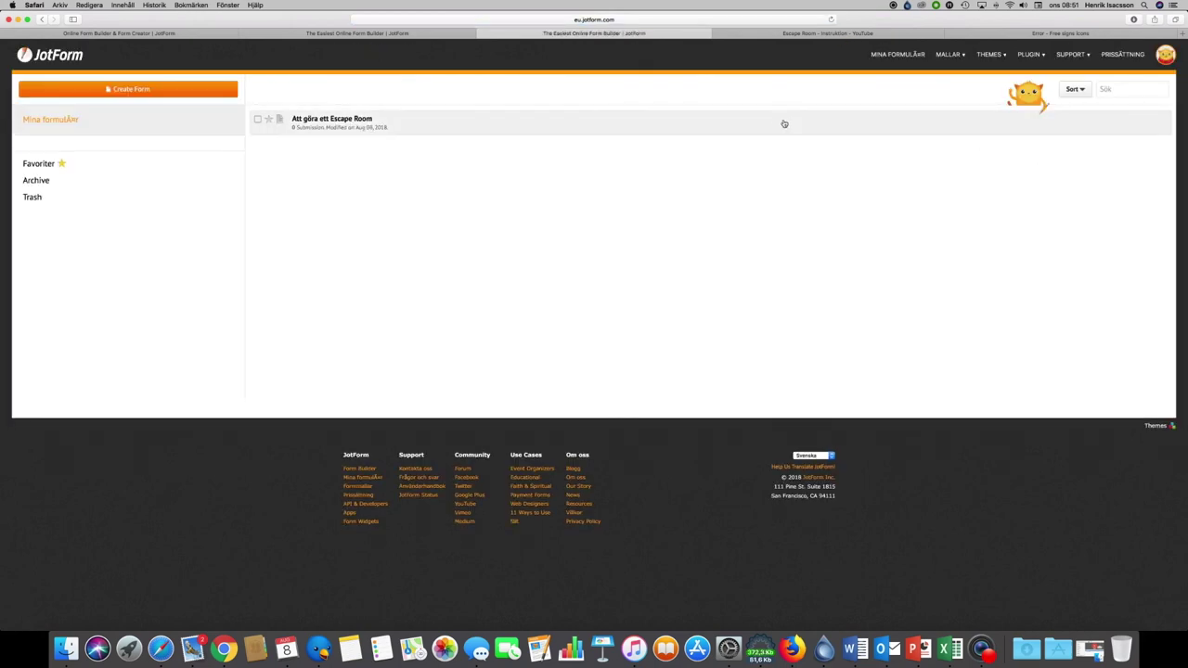
pyautogui.click(781, 119)
pyautogui.click(1151, 122)
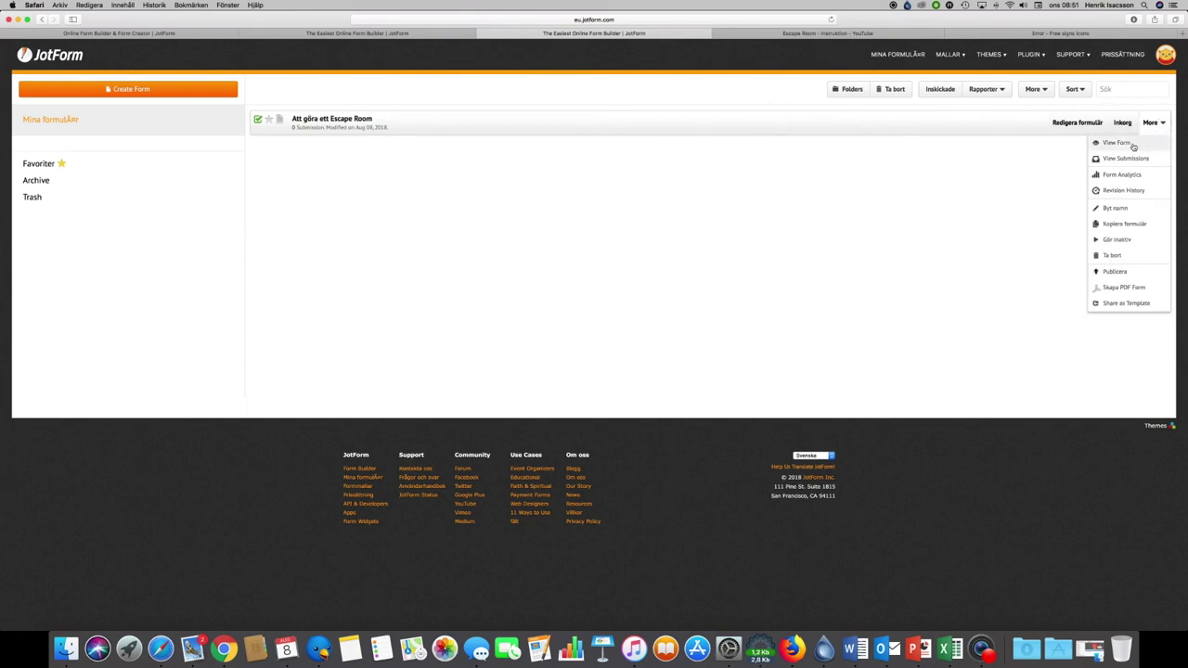
pyautogui.click(1028, 241)
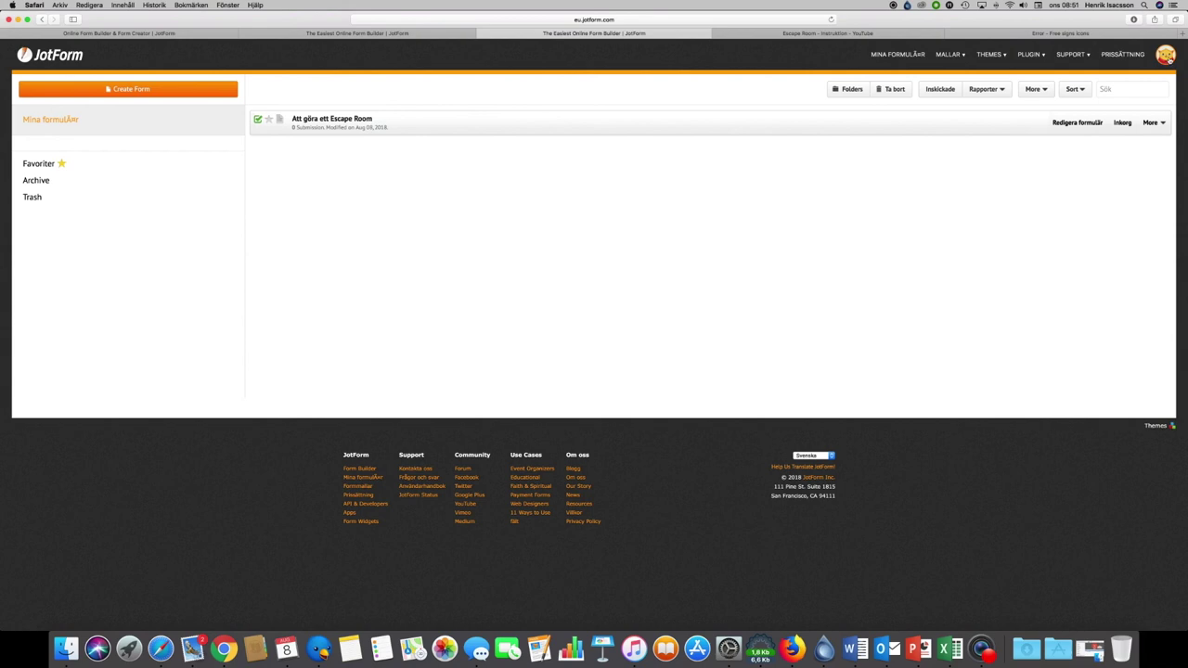
pyautogui.click(1165, 56)
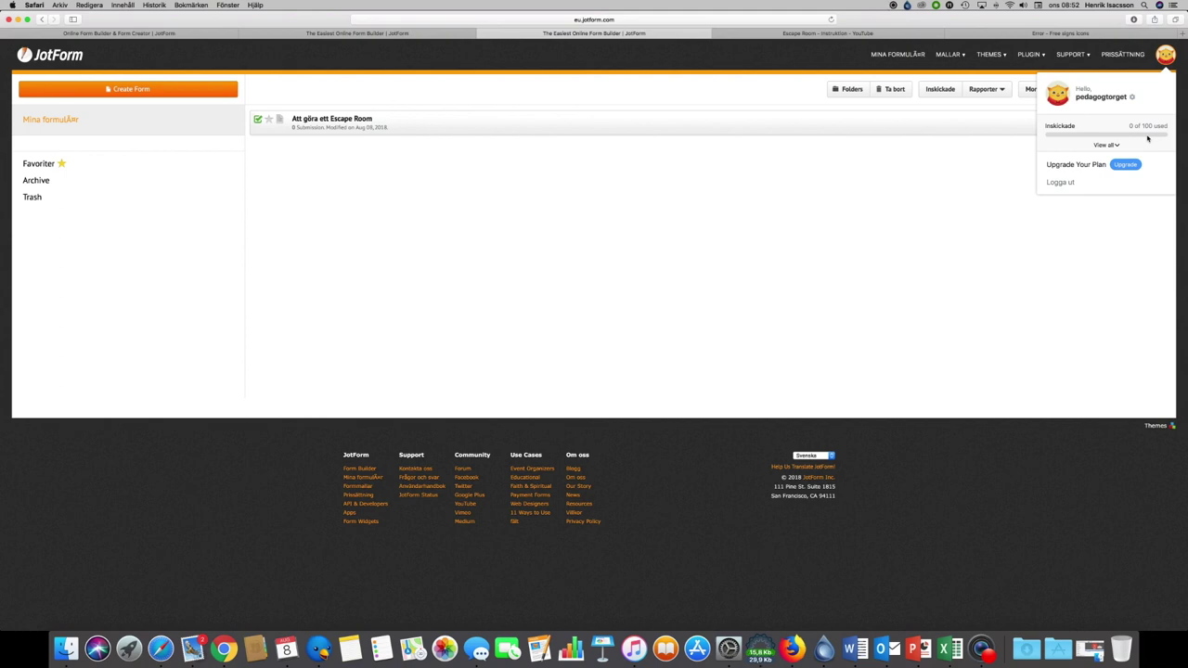
pyautogui.click(1026, 224)
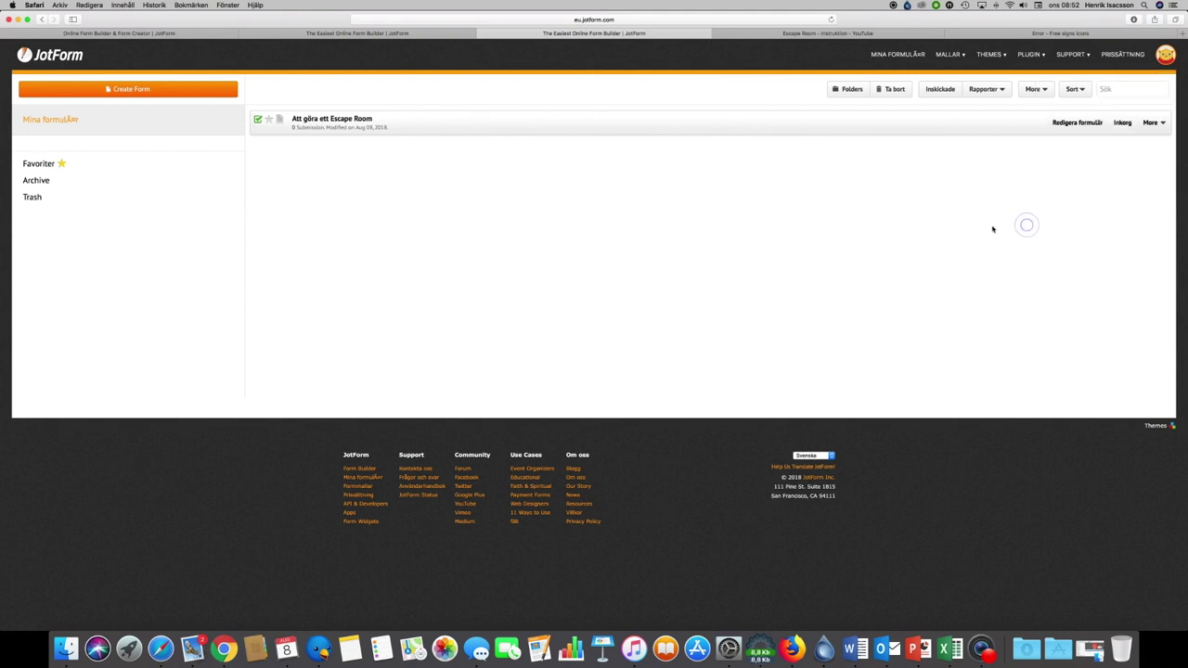